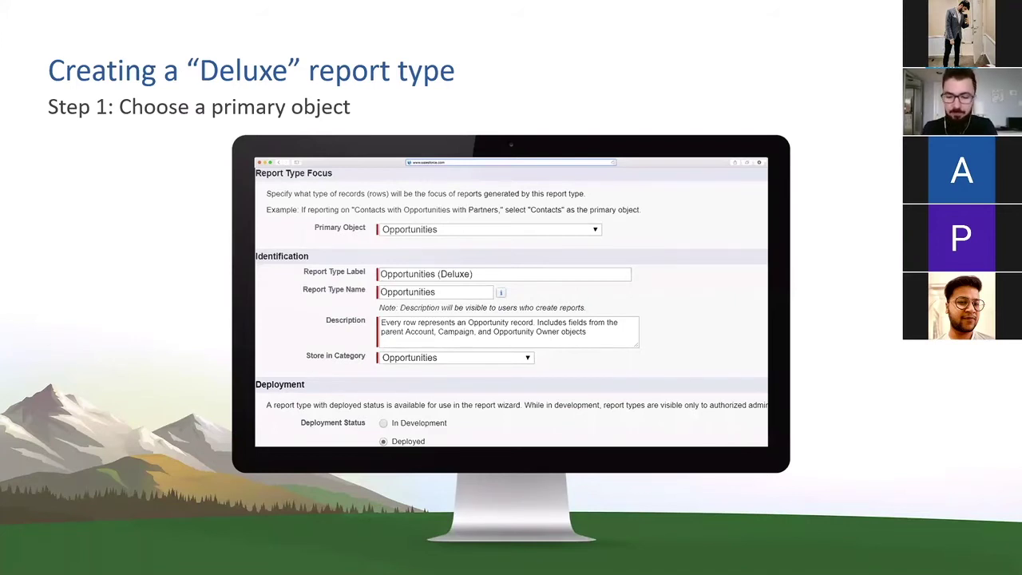
Advance the slide show and switch to the Salesforce Report Types setup page in Chrome
key("Right")
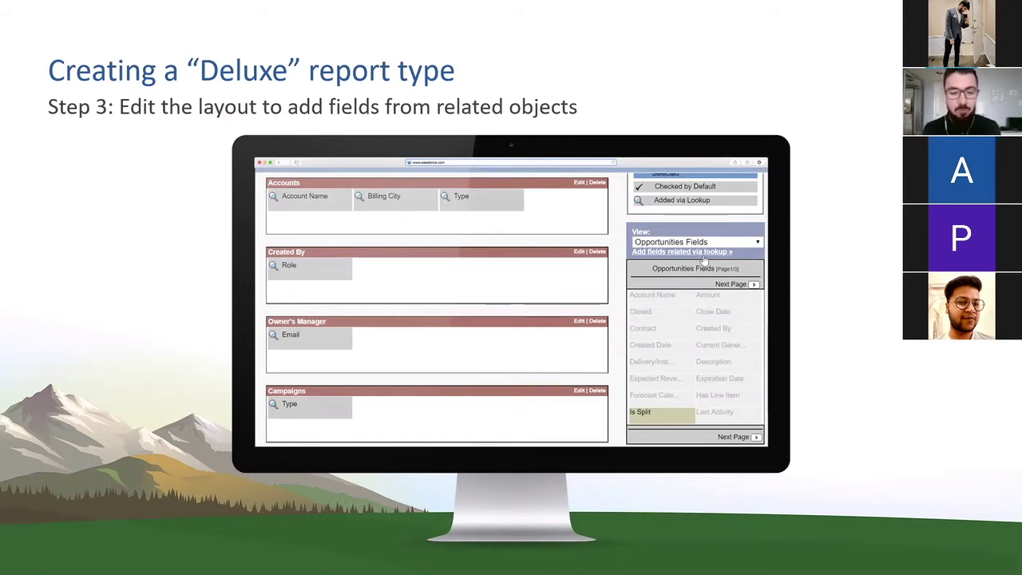
key("alt+Tab")
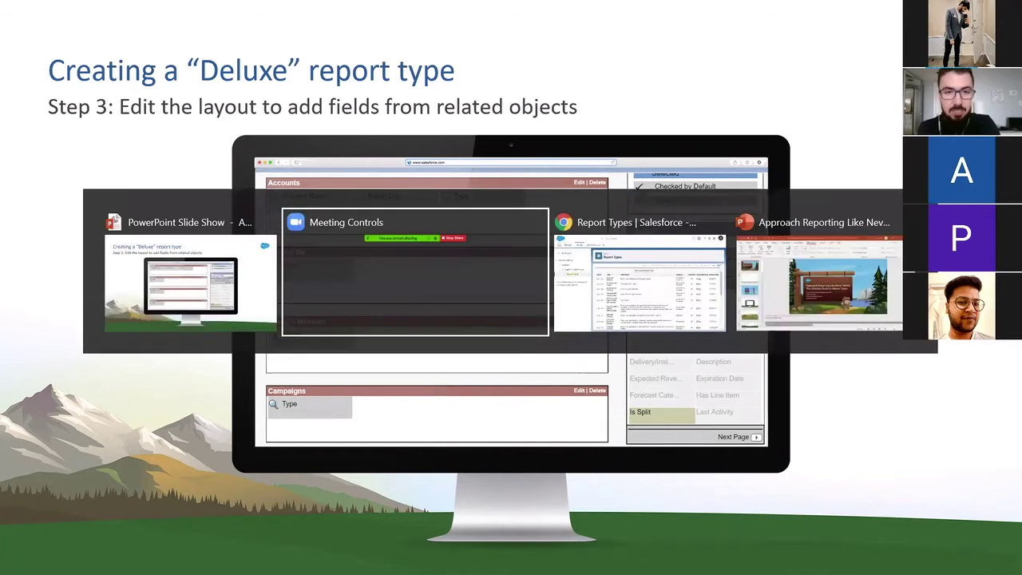
key("alt+Tab")
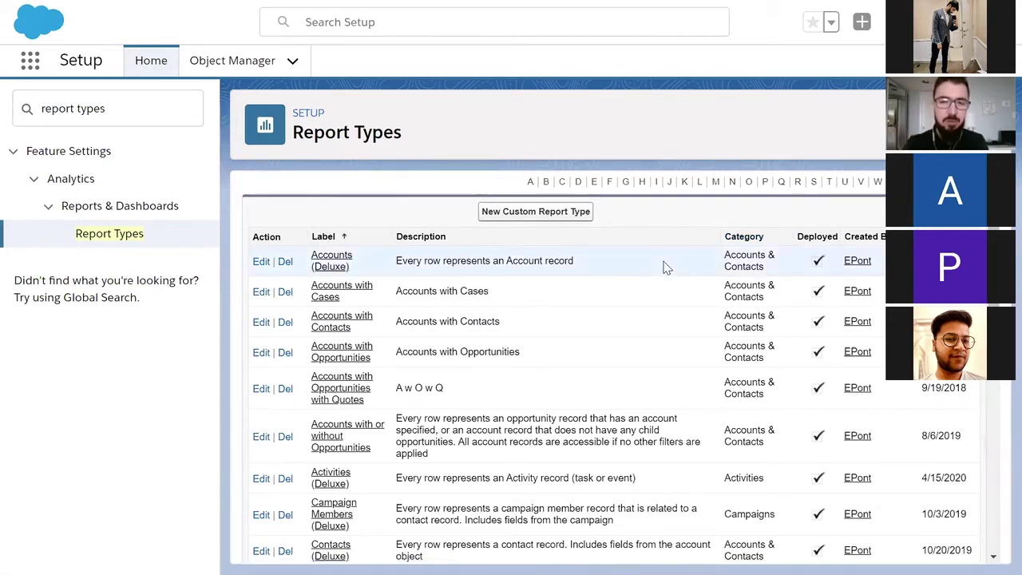
Start a new custom report type with Opportunities as its primary object
left_click(110, 111)
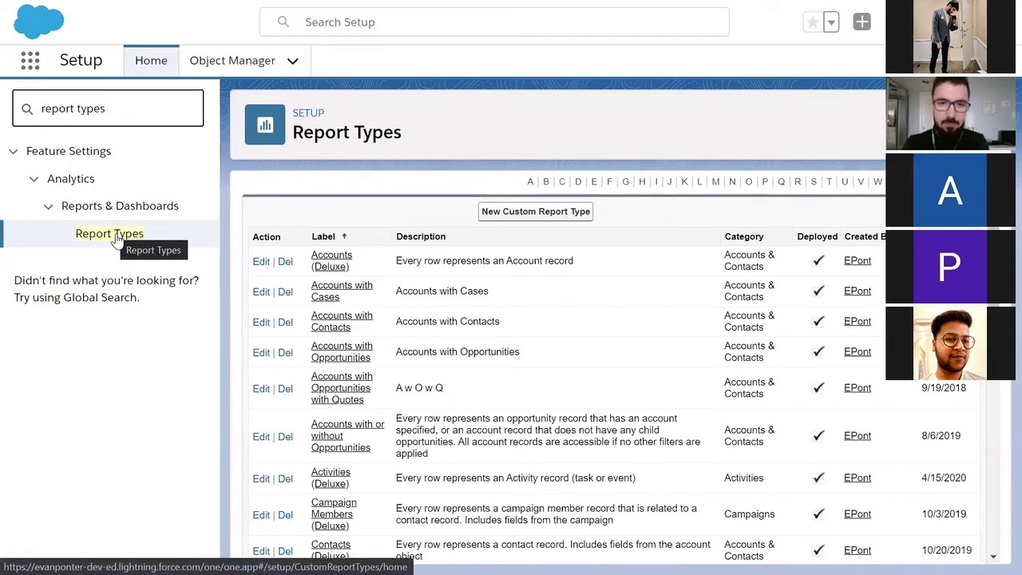
left_click(541, 217)
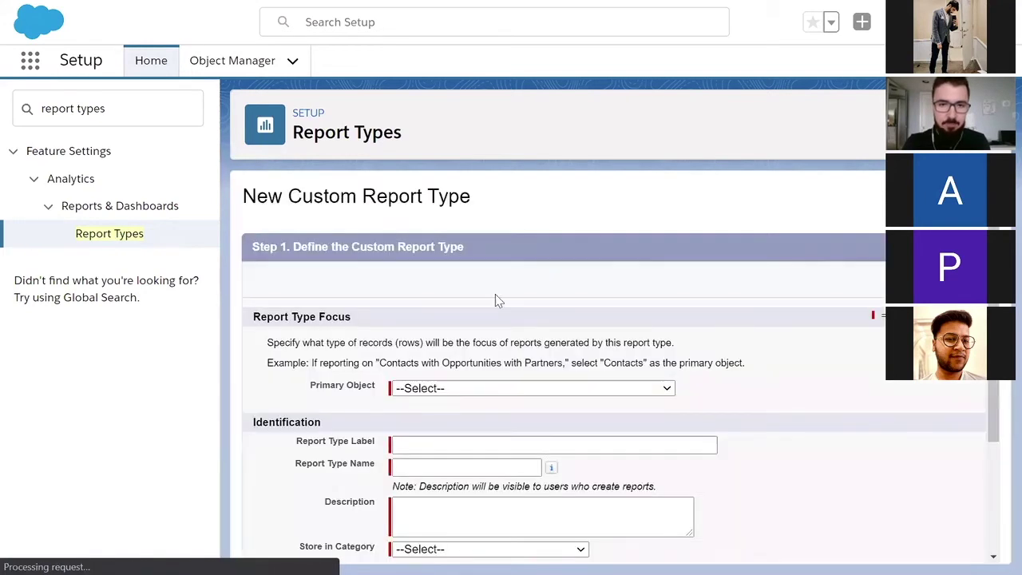
scroll(631, 379, "down", 2)
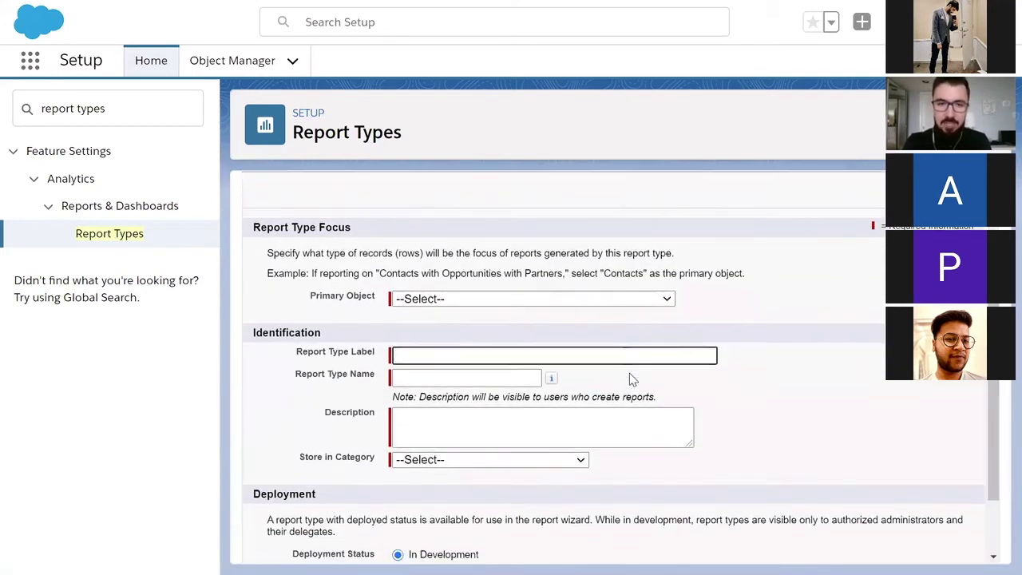
scroll(631, 380, "down", 2)
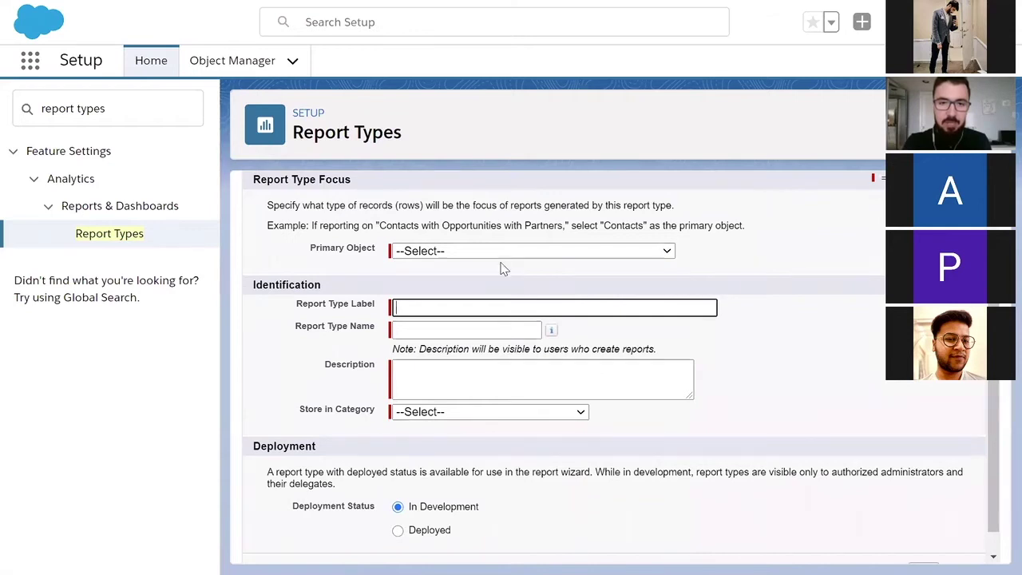
left_click(489, 257)
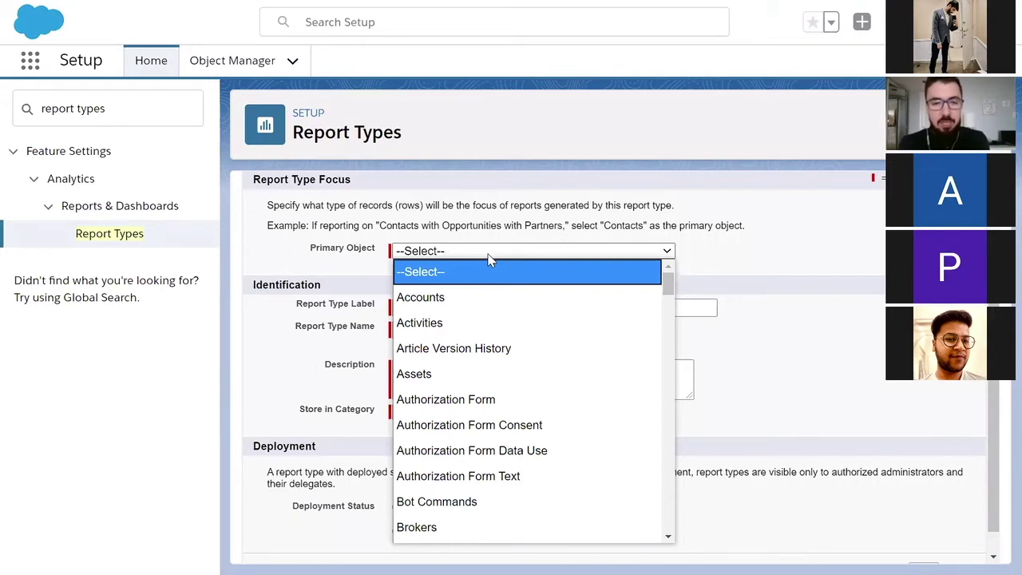
type("ortunities")
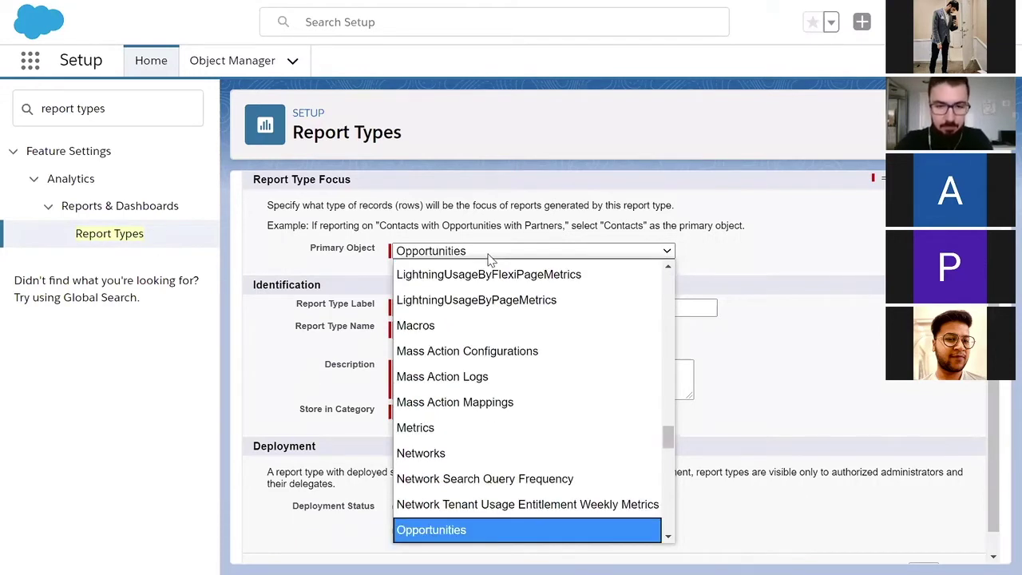
key("Return")
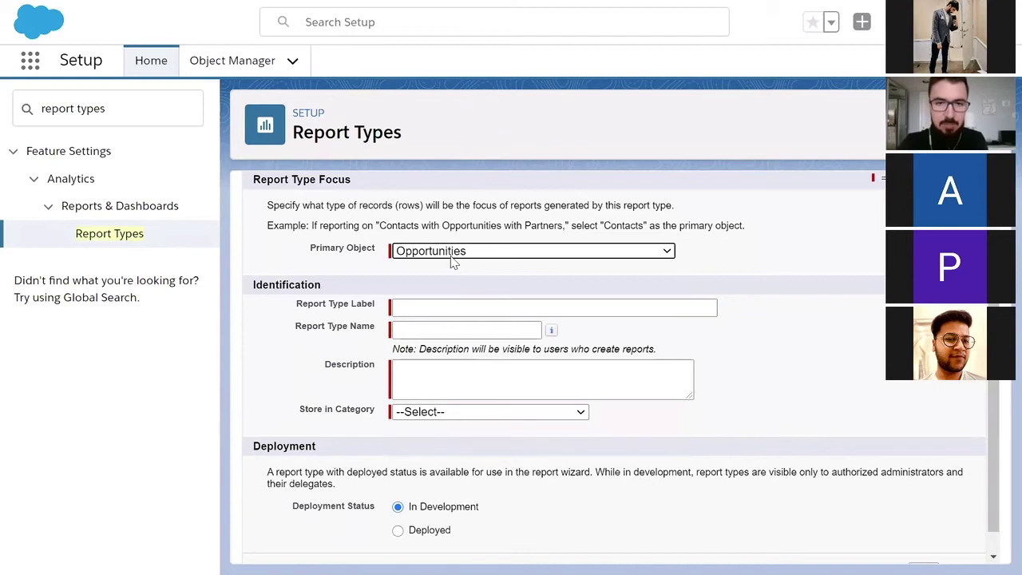
Label the new report type Opportunities (Deluxe)
left_click(480, 312)
key("Down")
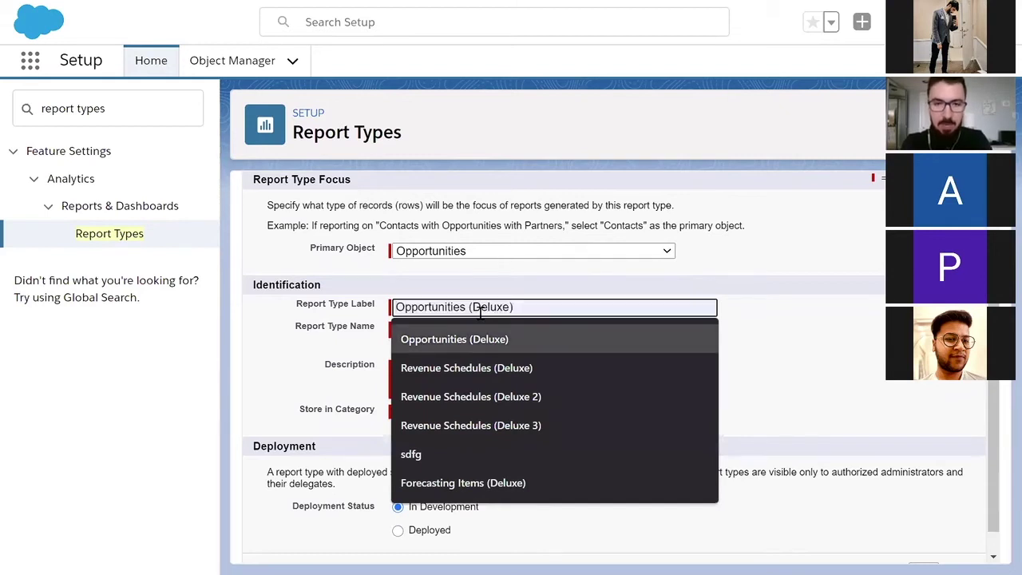
key("Tab")
double_click(431, 307)
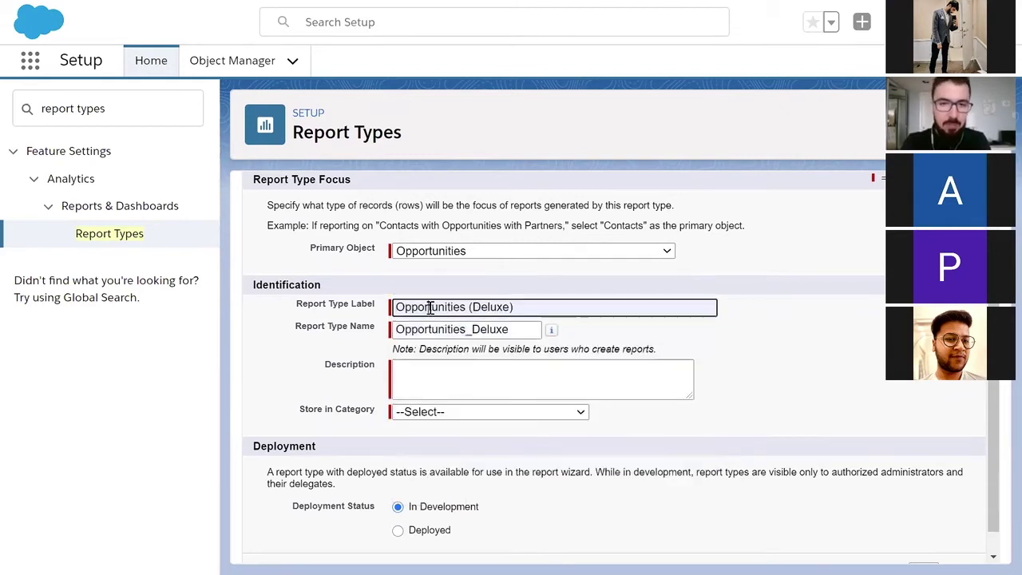
double_click(487, 306)
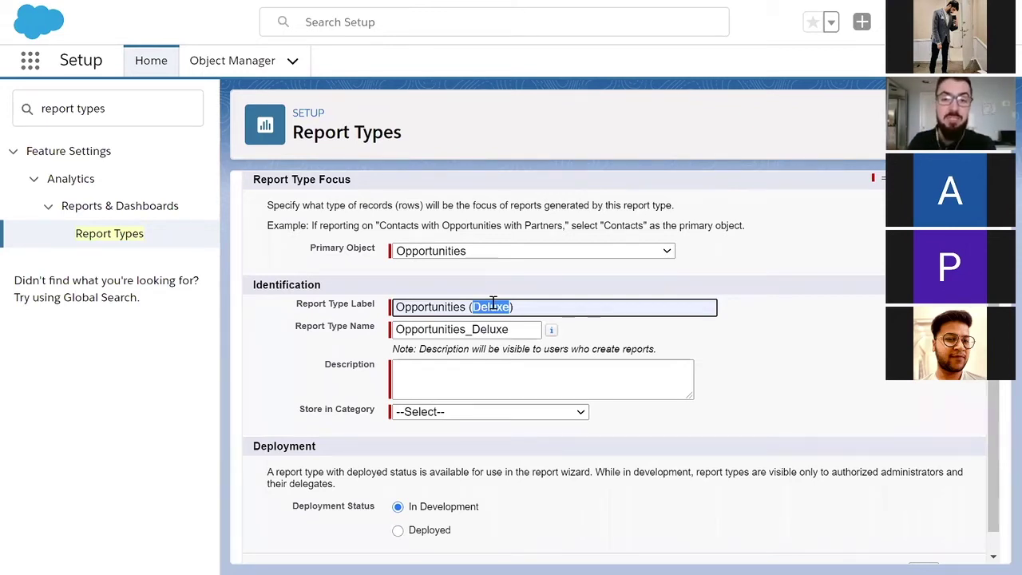
Enter a description: every row represents an Opportunity record, including fields from Contract, Contact, Account, Campaign, Price Book, Contact Creator, Account Owner, Contact Owner and Contract Owner
left_click(447, 365)
type("Every row represents an Opportunity record. Includes fields from the following objects: Contract, Contact, Account, Campaign, Price Book, Contact Creator, Account Owner, Contact Owner, and Contract Owner")
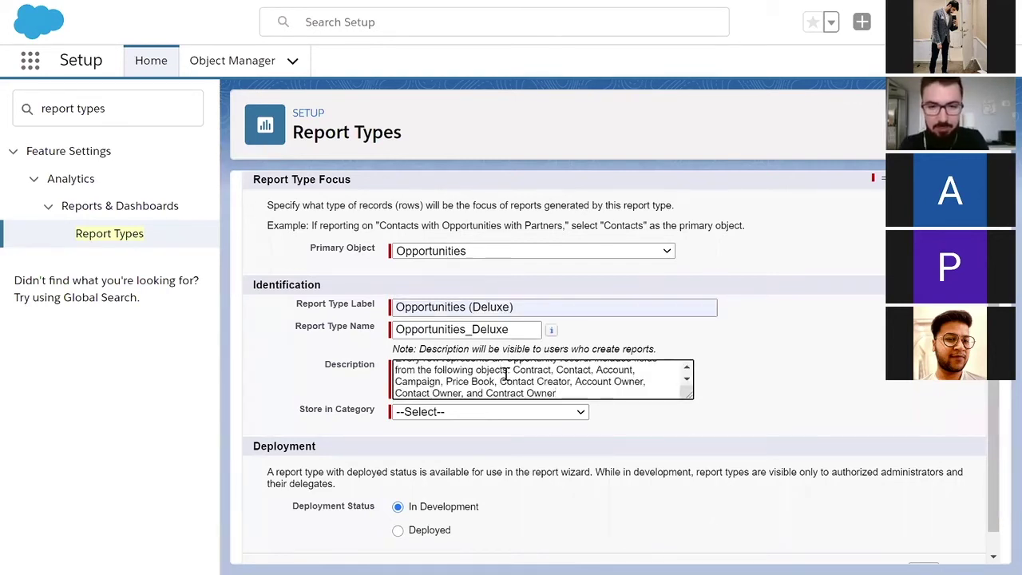
left_click_drag(685, 388, 704, 481)
left_click_drag(395, 370, 591, 369)
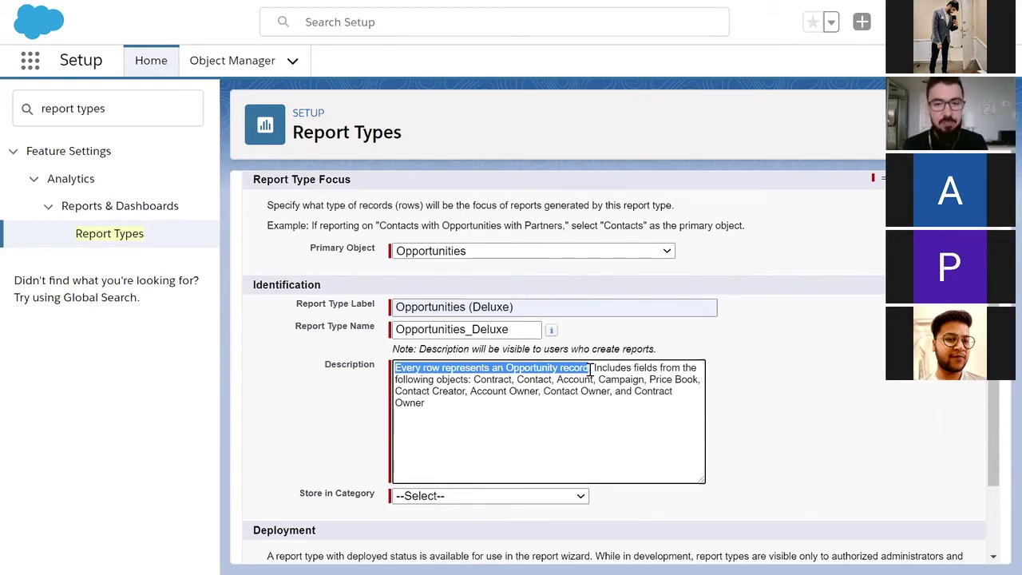
left_click(476, 380)
left_click_drag(476, 380, 519, 413)
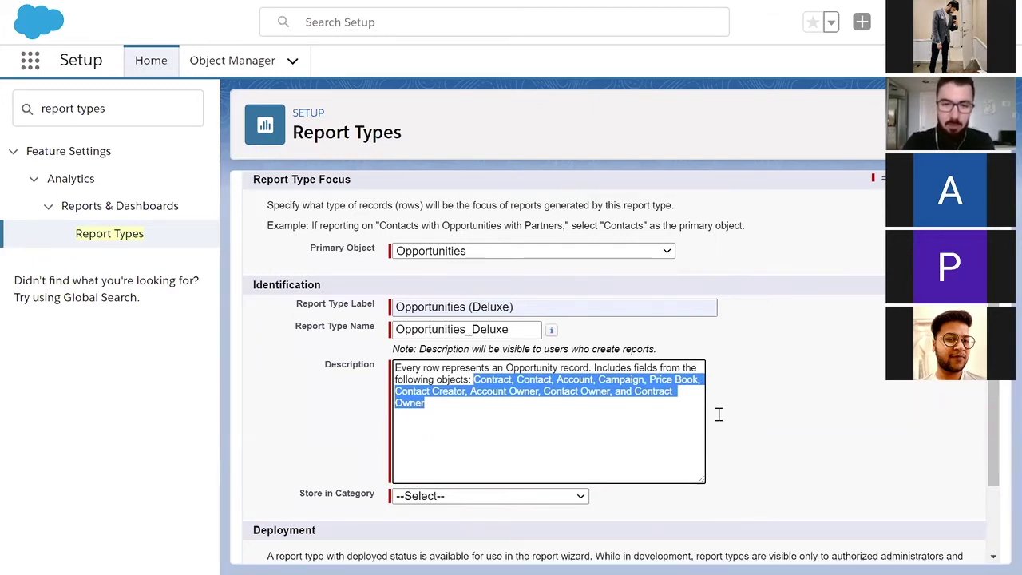
left_click(465, 410)
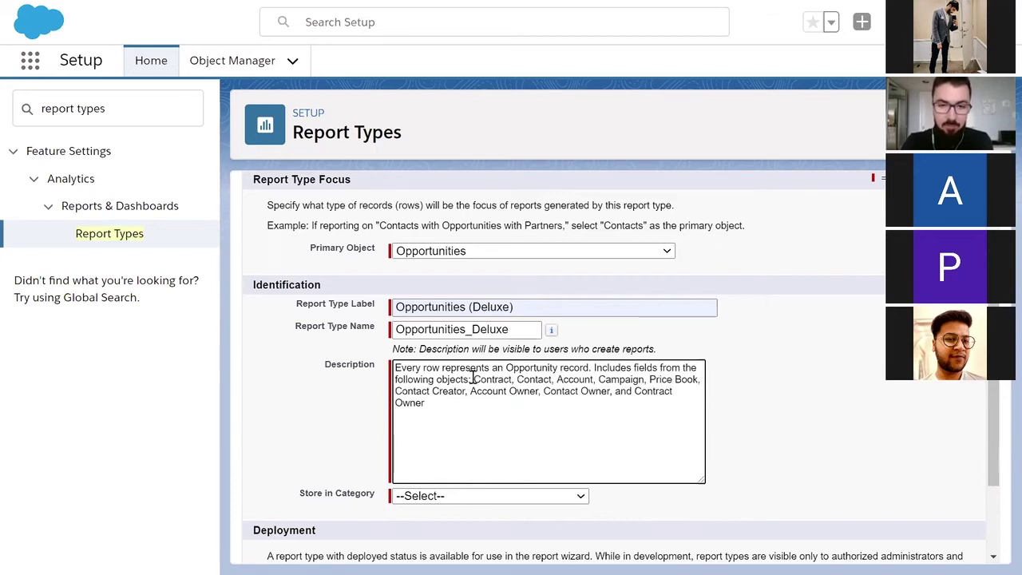
Store the report type in the Opportunities category
scroll(748, 427, "down", 1)
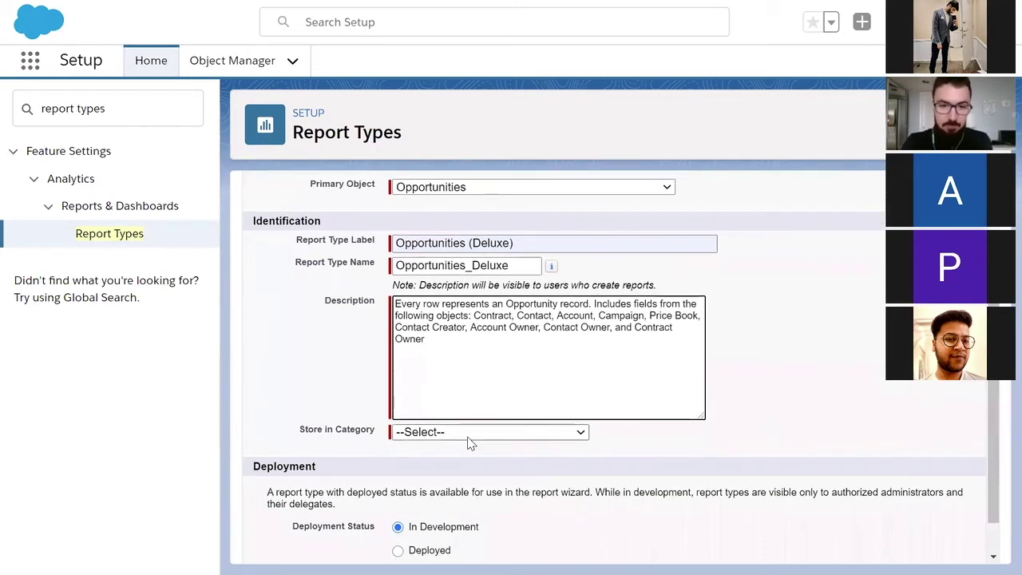
left_click(470, 439)
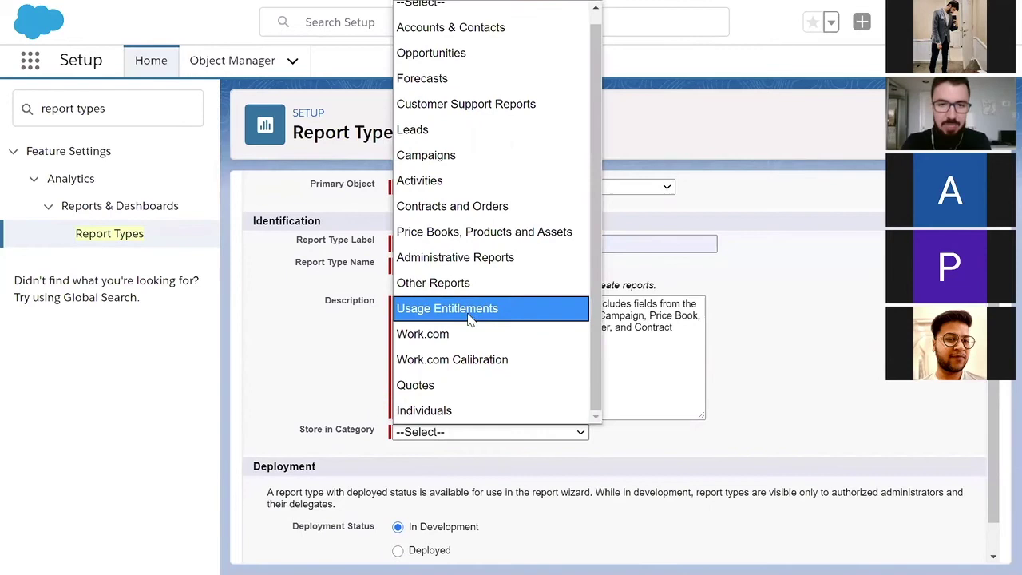
left_click(465, 61)
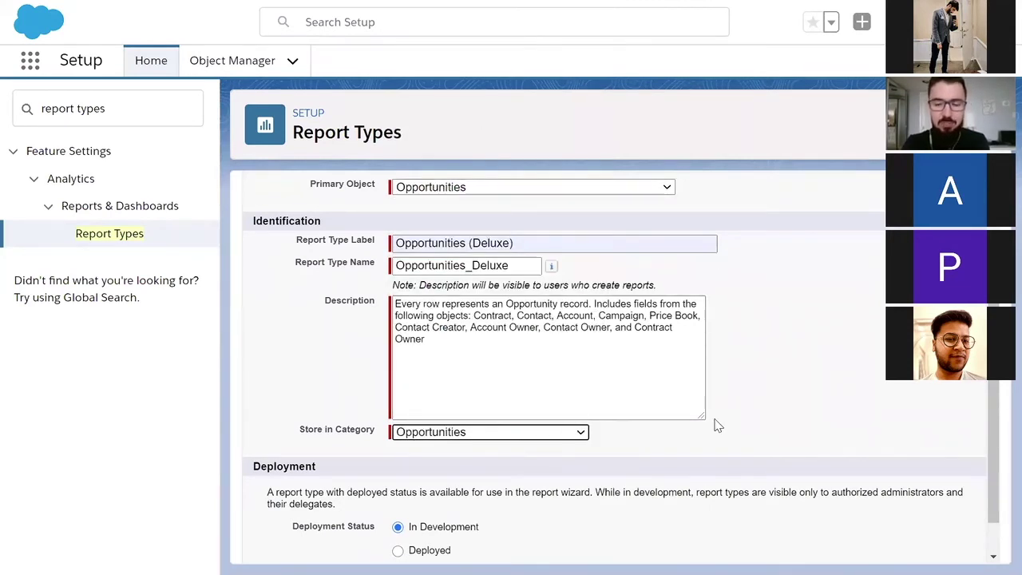
Set the report type's deployment status to Deployed and complete its definition
scroll(716, 425, "down", 1)
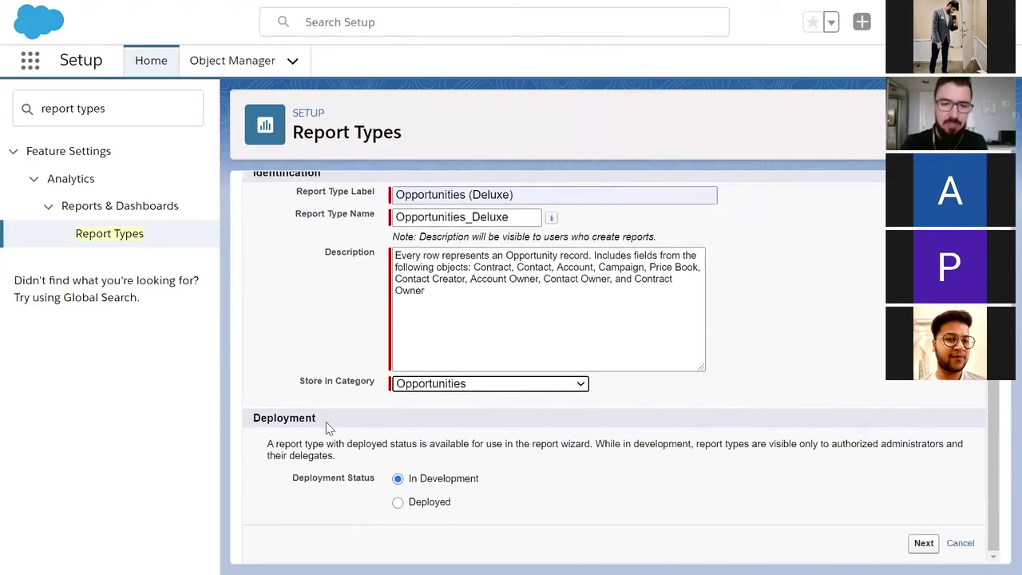
left_click(398, 503)
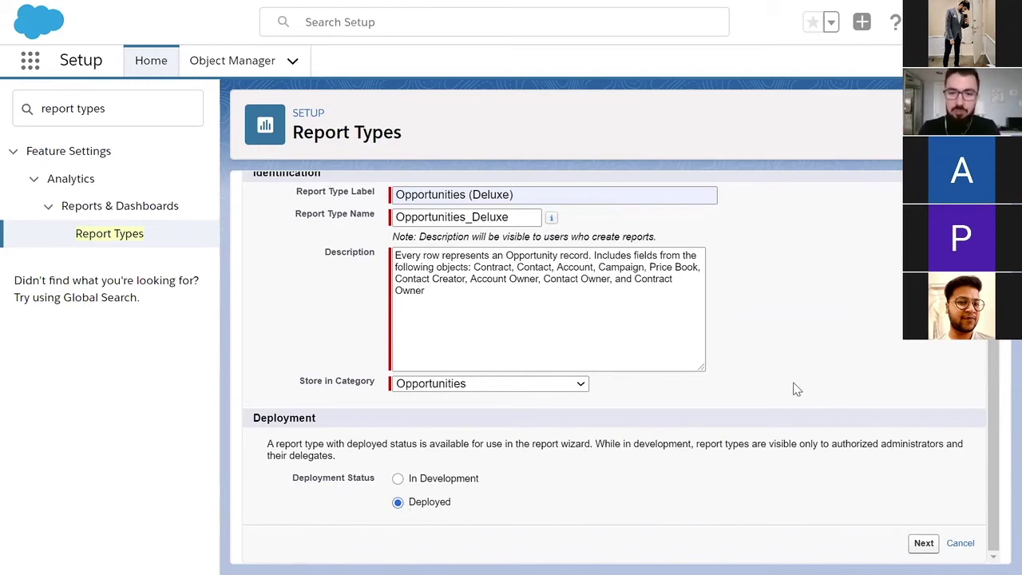
scroll(850, 375, "up", 3)
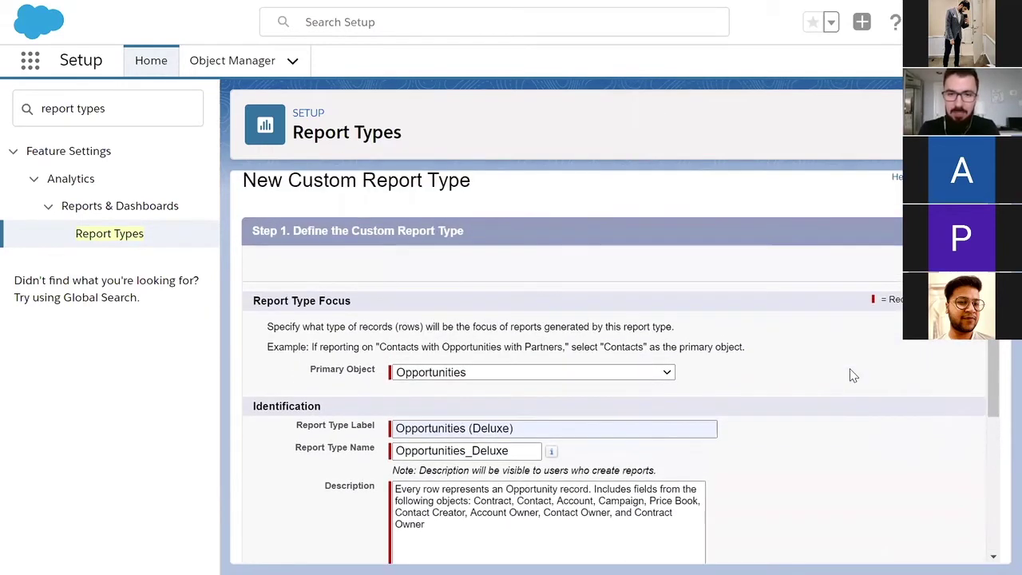
scroll(850, 375, "down", 3)
left_click(920, 543)
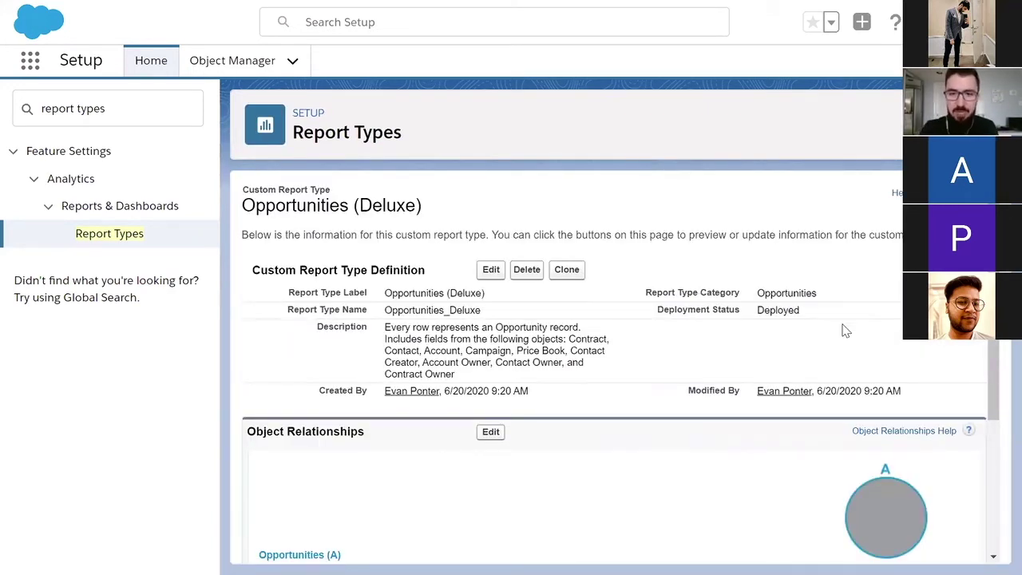
Open the layout of the fields available for reports in the Opportunities (Deluxe) report type for editing
scroll(764, 435, "down", 1)
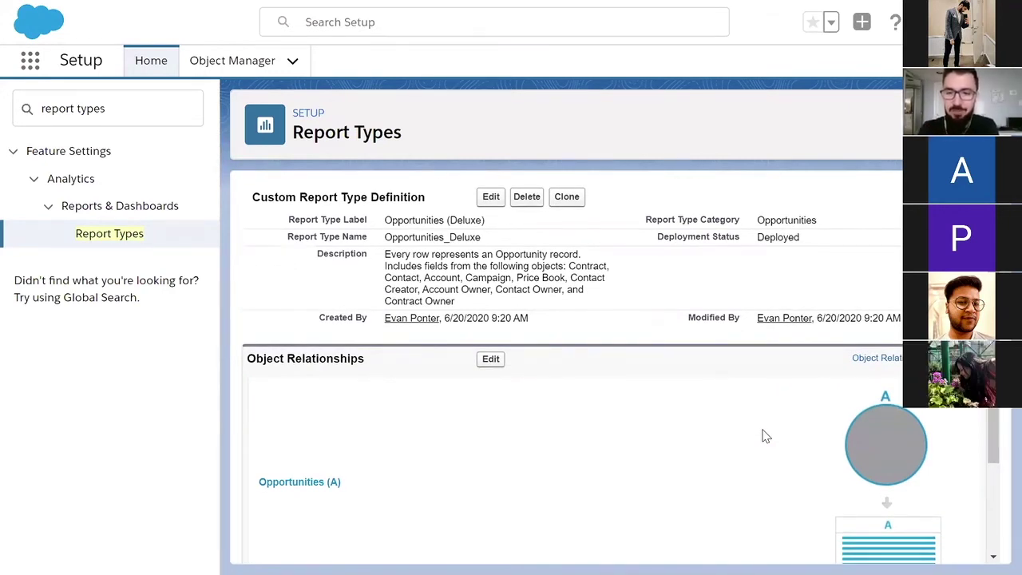
scroll(644, 363, "down", 2)
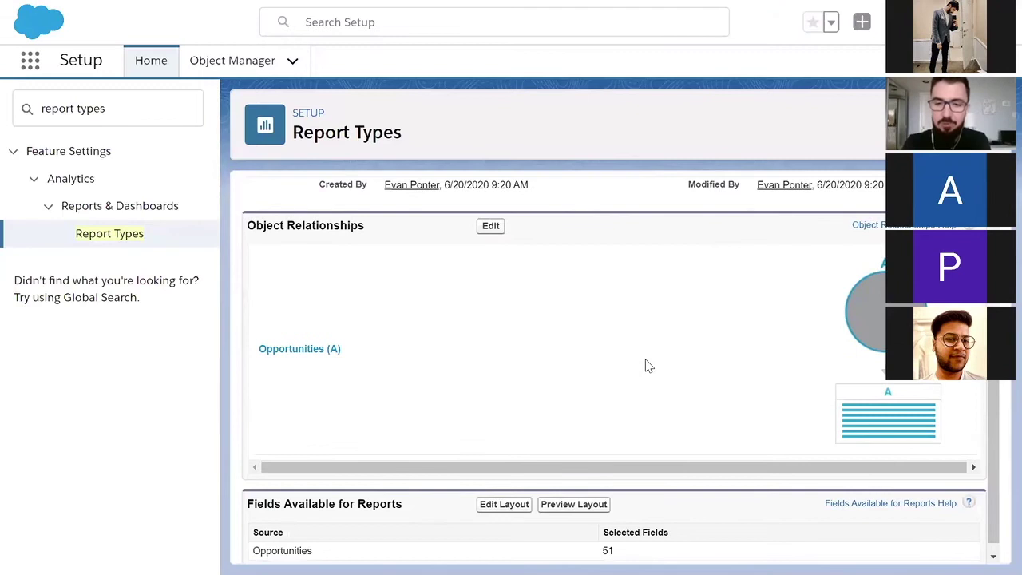
scroll(649, 365, "down", 1)
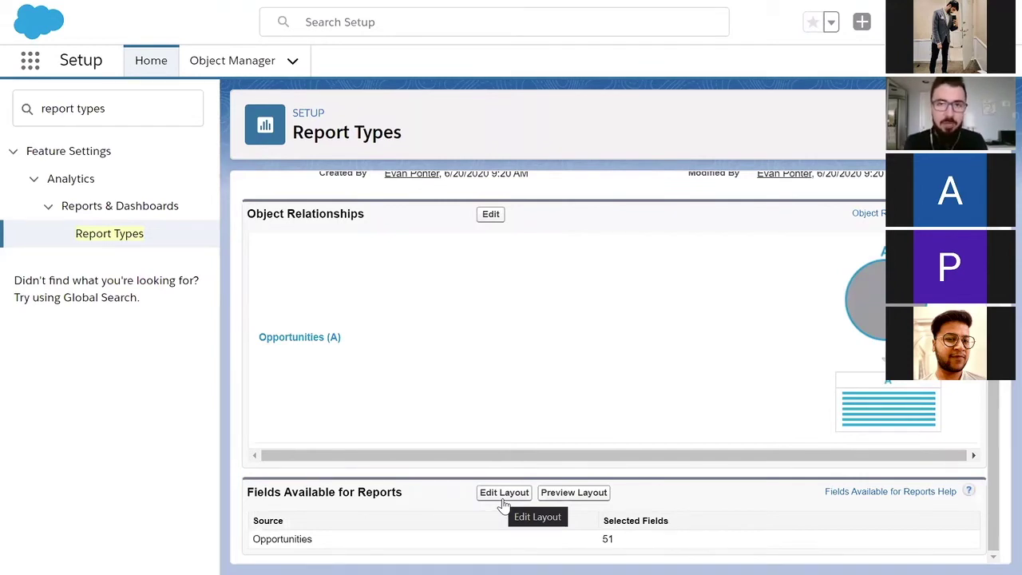
left_click(495, 496)
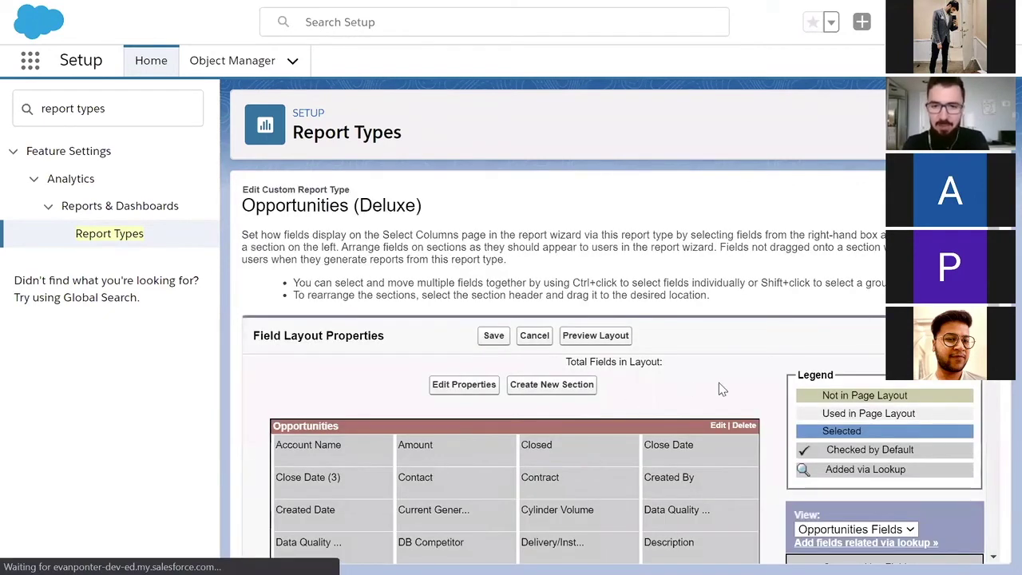
Review the available Opportunities fields through their last page and open the choice of fields related via lookup
scroll(805, 322, "down", 2)
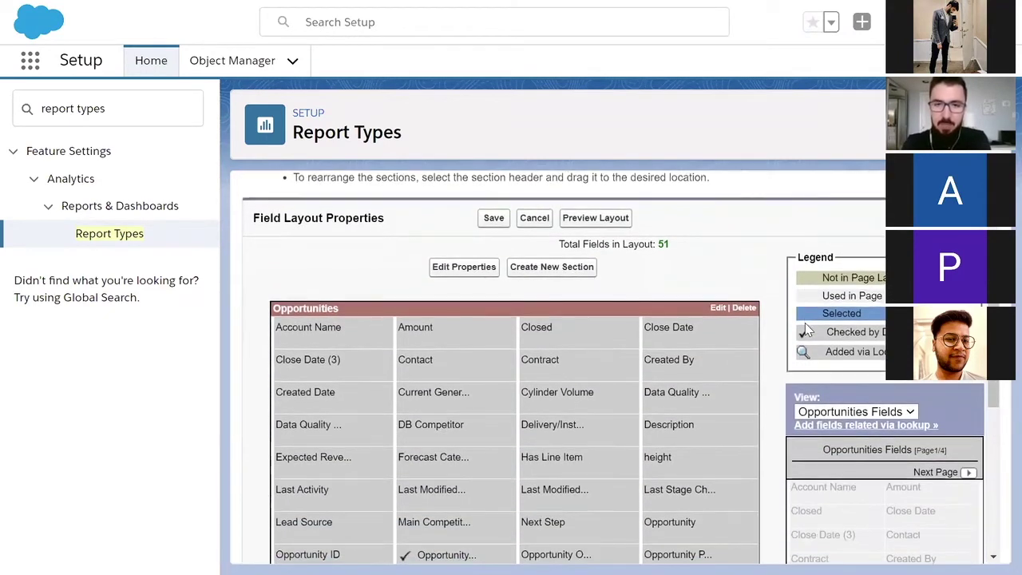
scroll(805, 329, "down", 1)
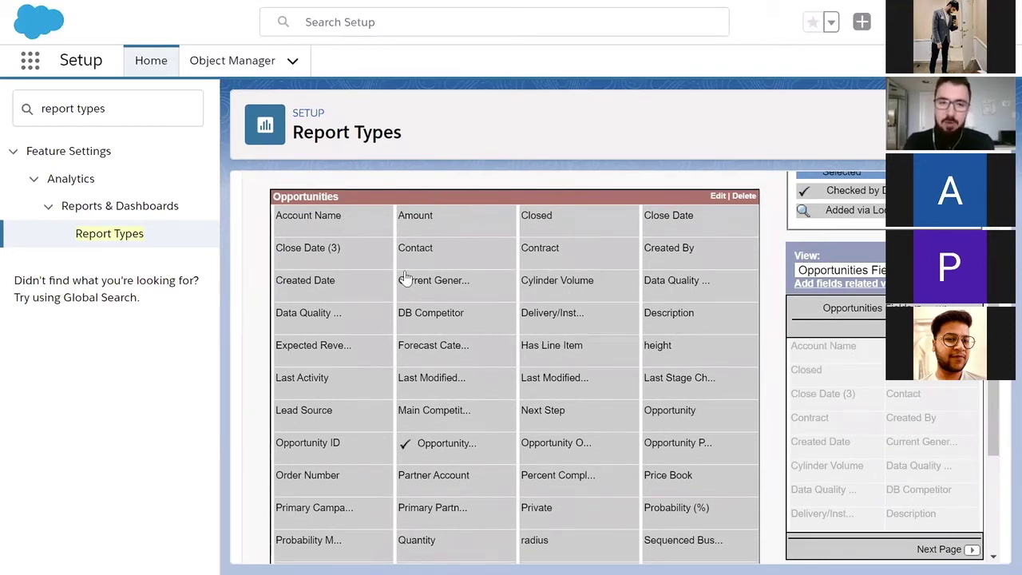
mouse_move(537, 392)
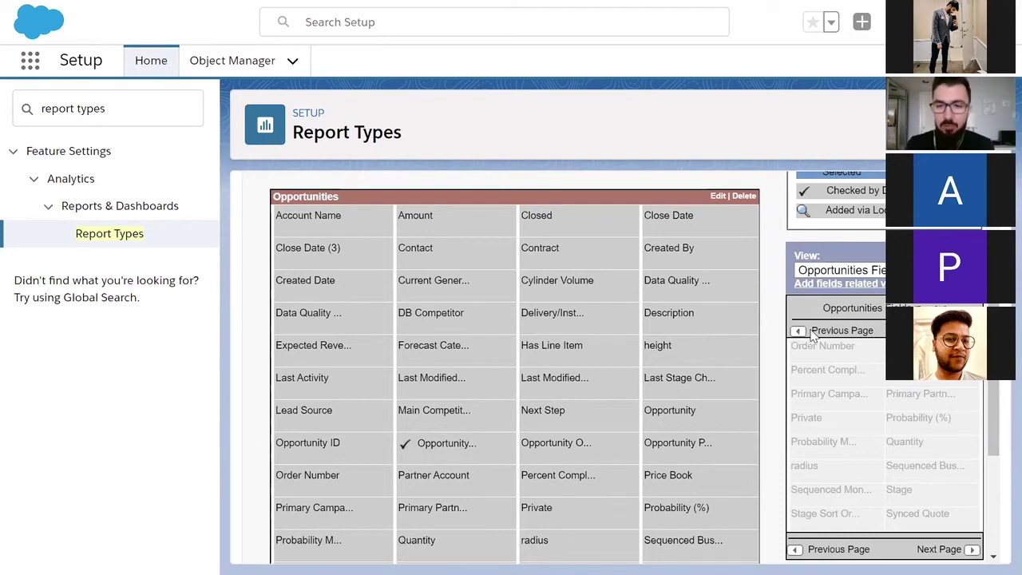
left_click(939, 548)
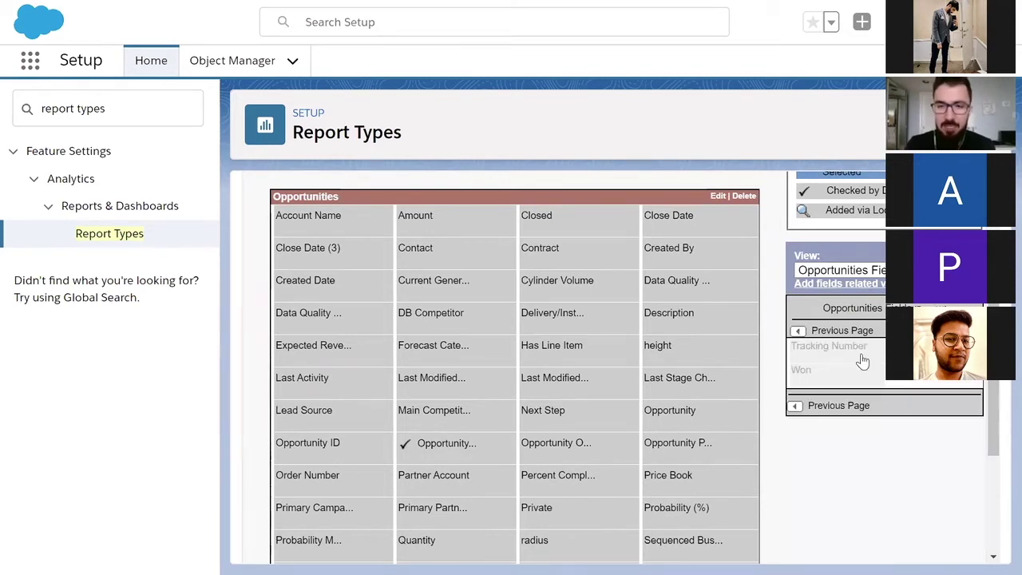
left_click(836, 286)
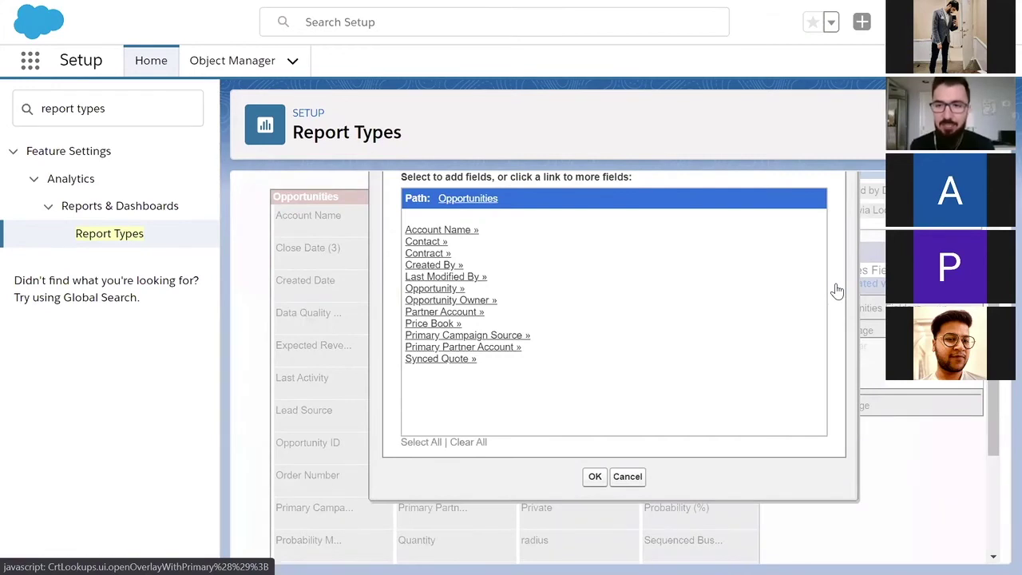
scroll(836, 291, "up", 1)
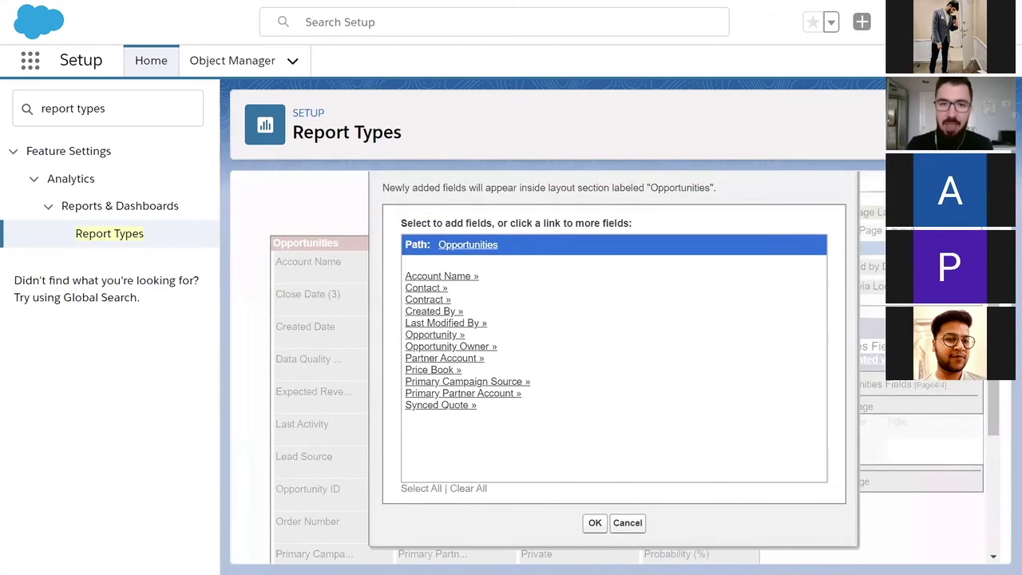
scroll(615, 367, "up", 1)
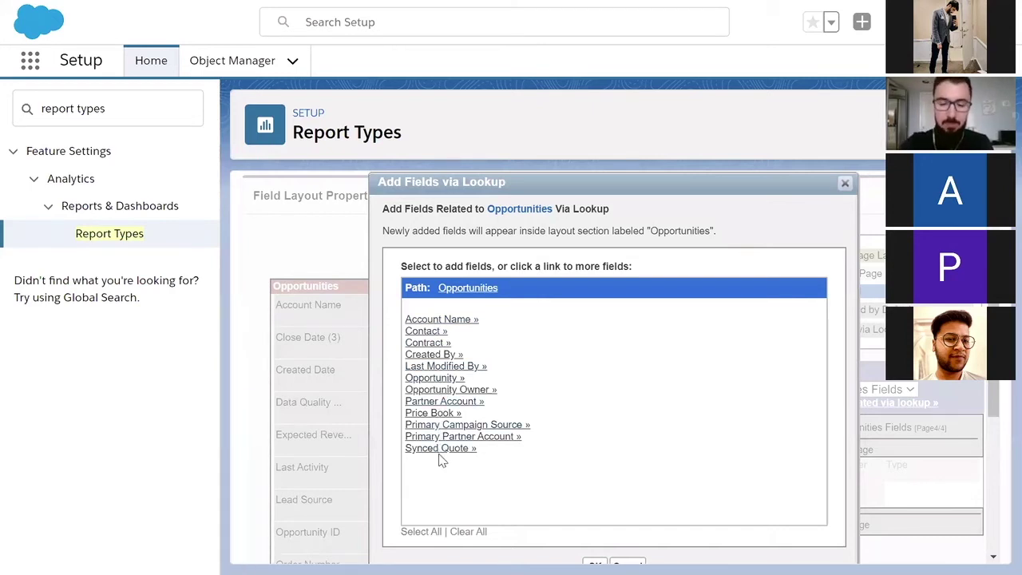
Select the Status field of the related Contract for adding to the layout via lookup
left_click(430, 345)
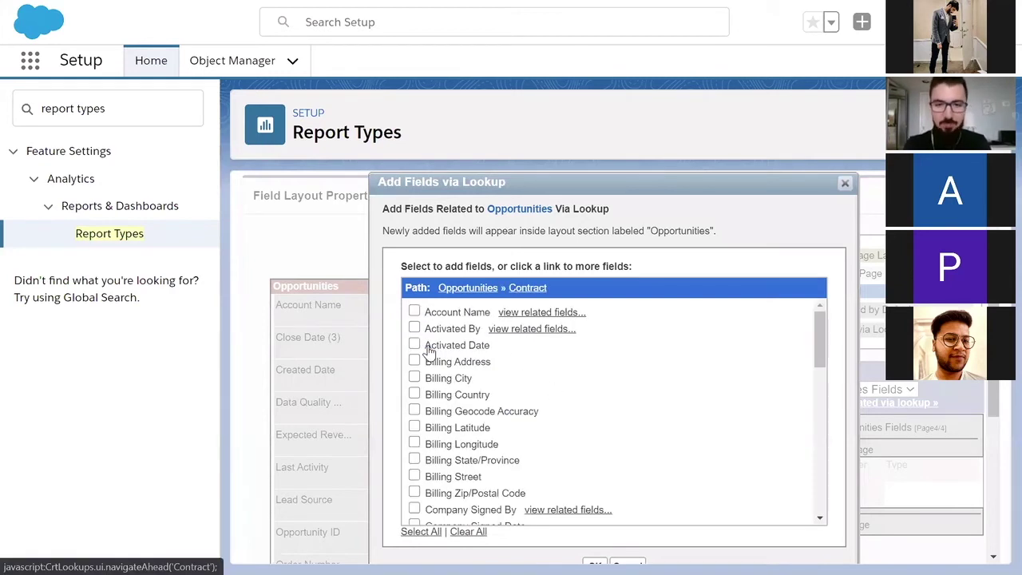
scroll(519, 403, "down", 3)
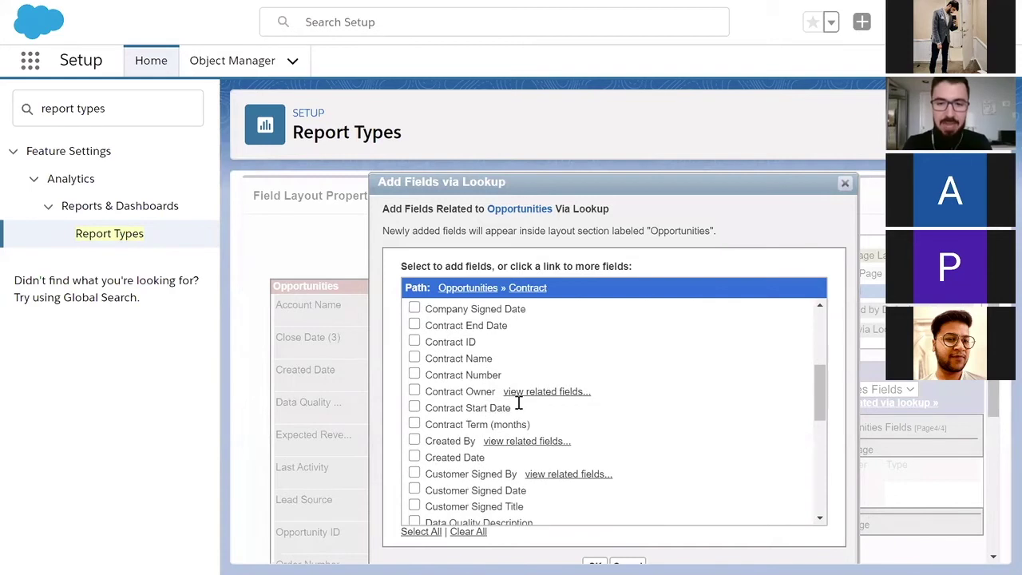
scroll(519, 404, "down", 6)
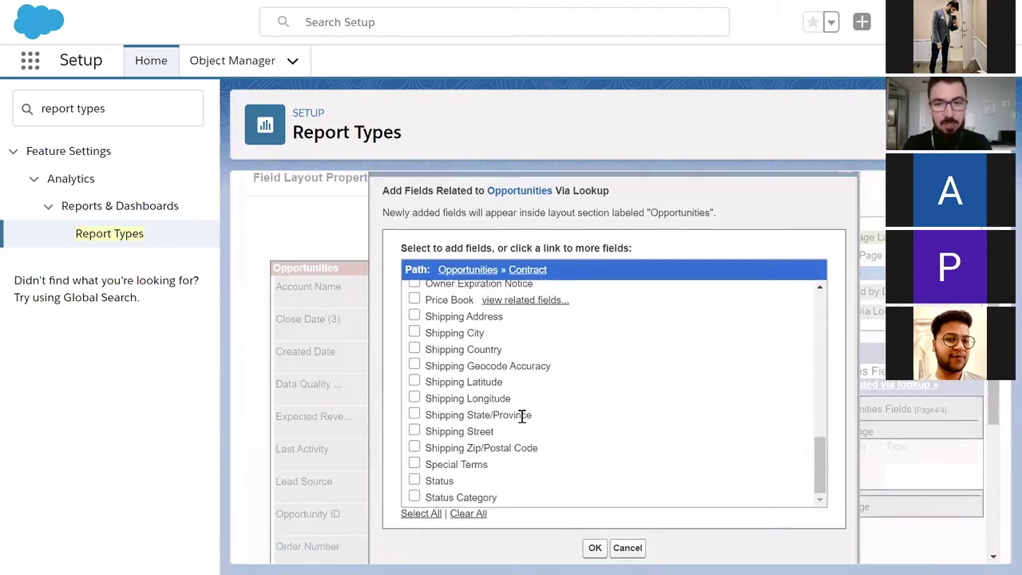
scroll(521, 416, "down", 3)
scroll(264, 445, "up", 2)
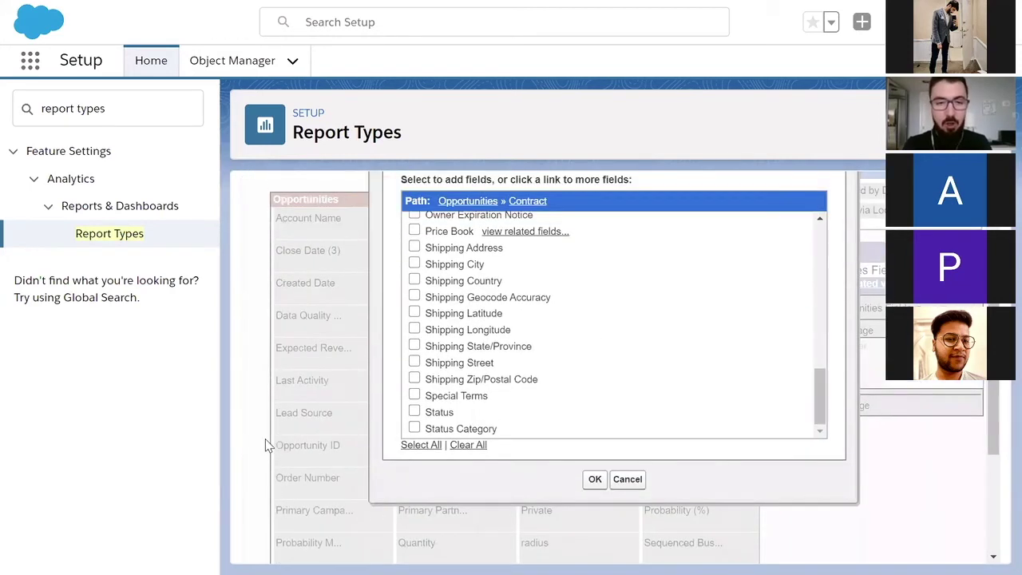
left_click(415, 438)
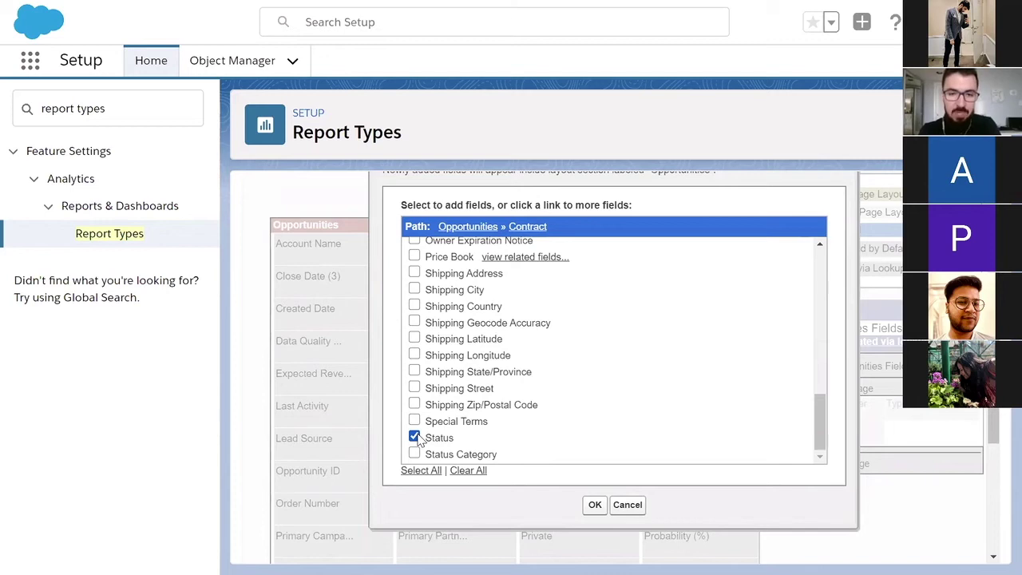
Select the Contract's Customer Signed Date and Contract Name fields too, and add the chosen lookup fields to the layout
scroll(413, 323, "up", 4)
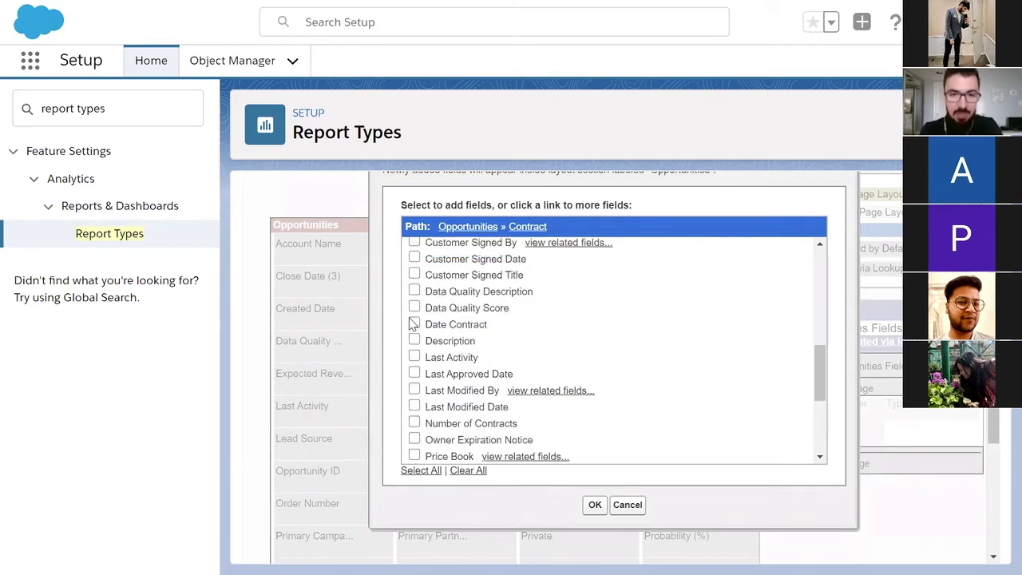
scroll(413, 322, "up", 1)
left_click(414, 335)
scroll(415, 338, "up", 3)
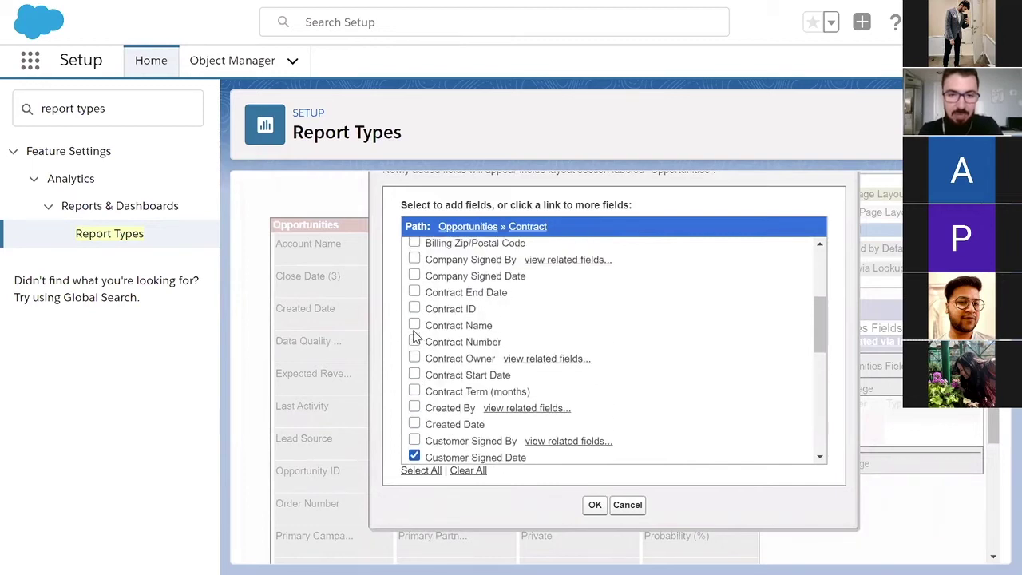
left_click(415, 326)
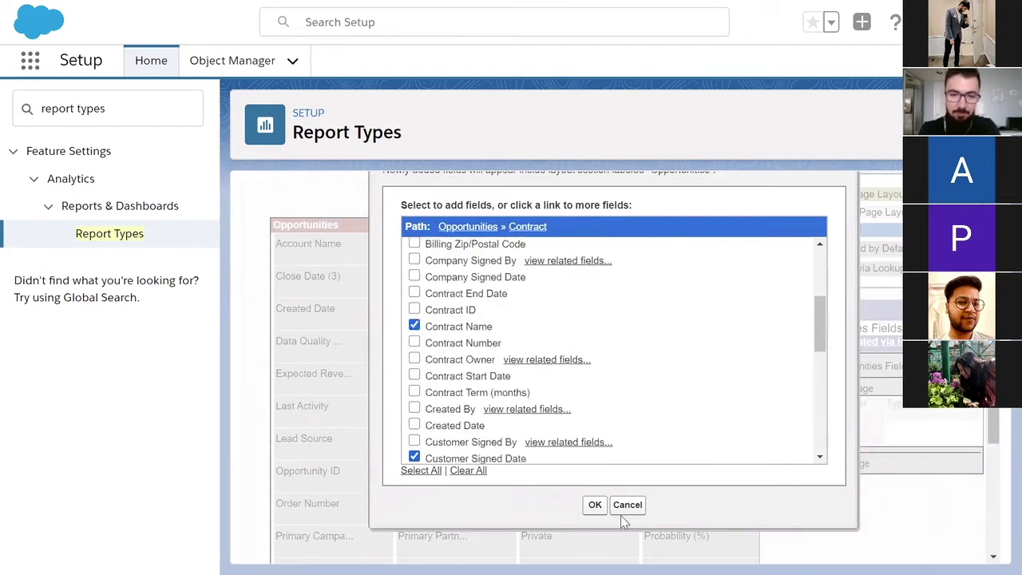
left_click(593, 505)
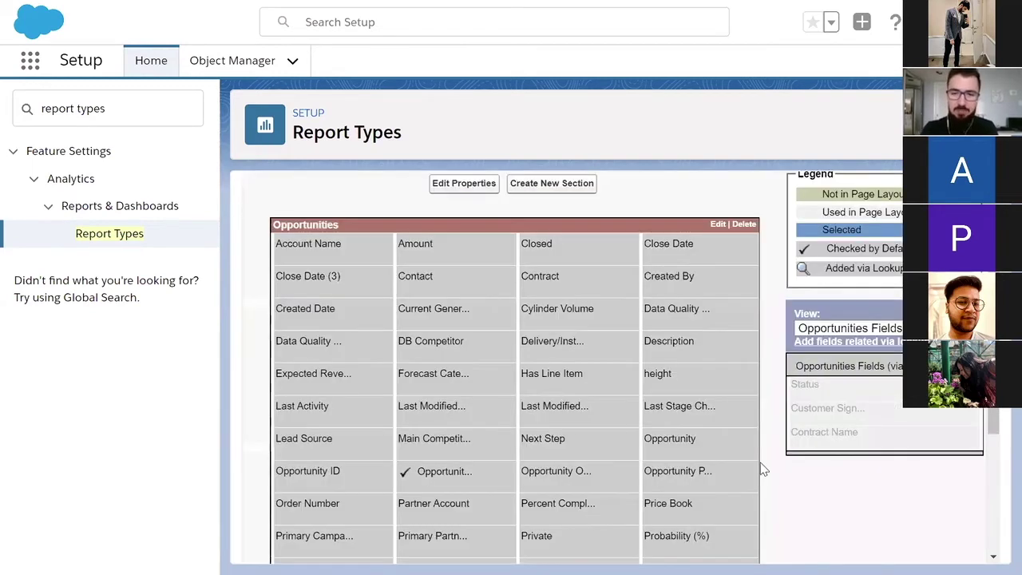
Create a new layout section named Contracts below the Opportunities section
scroll(762, 469, "down", 3)
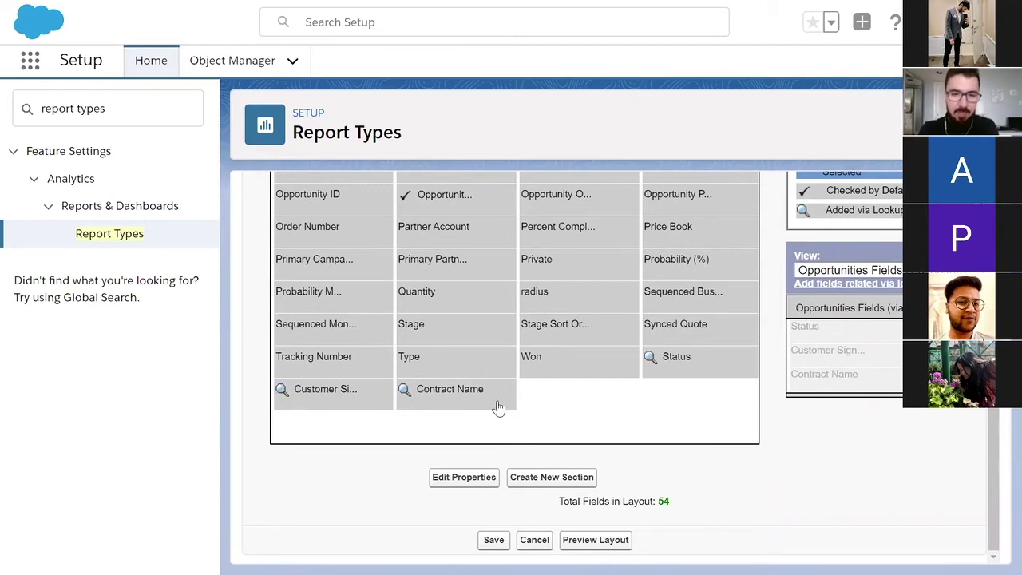
mouse_move(498, 408)
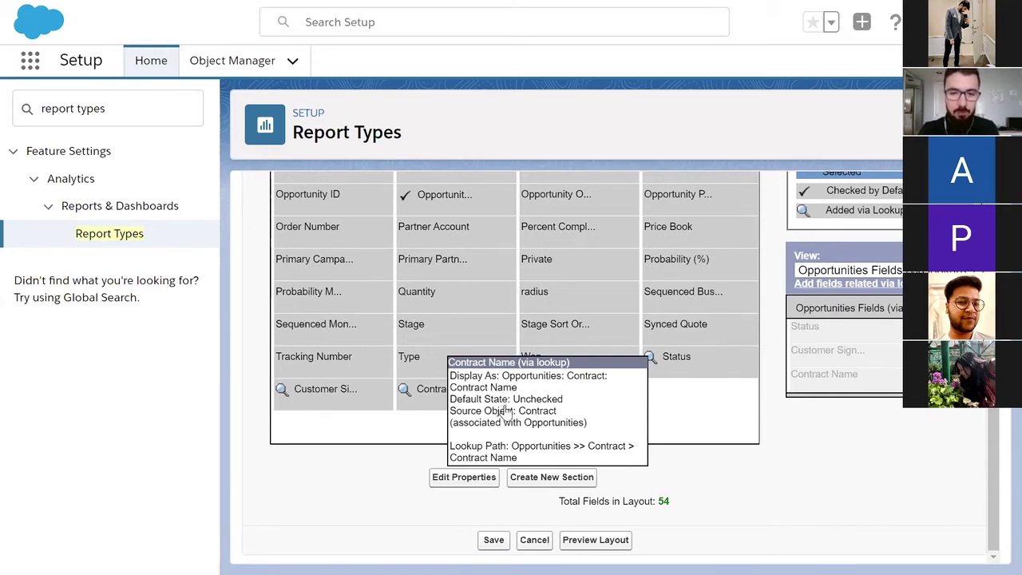
left_click(543, 482)
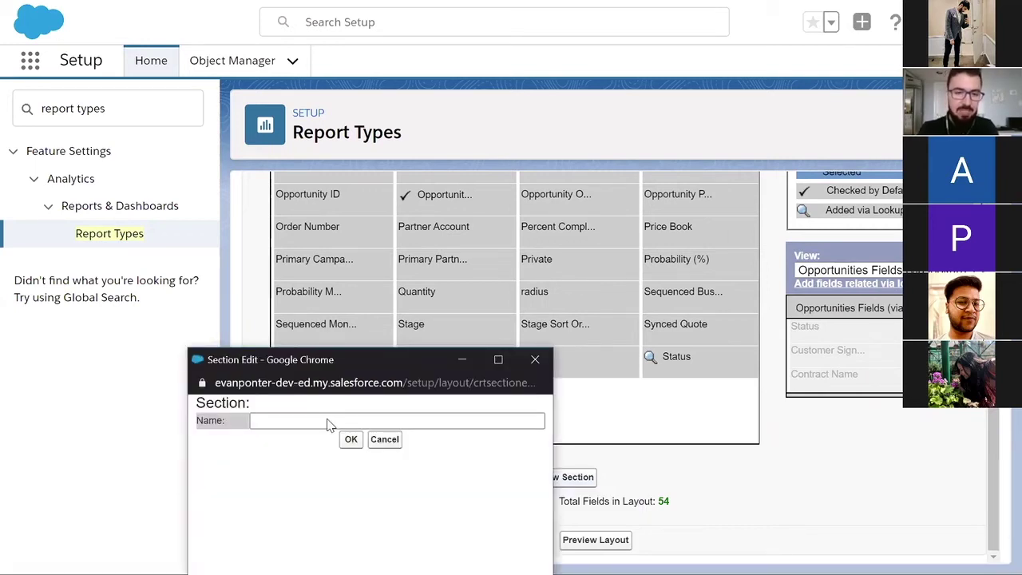
left_click(326, 419)
key("Down")
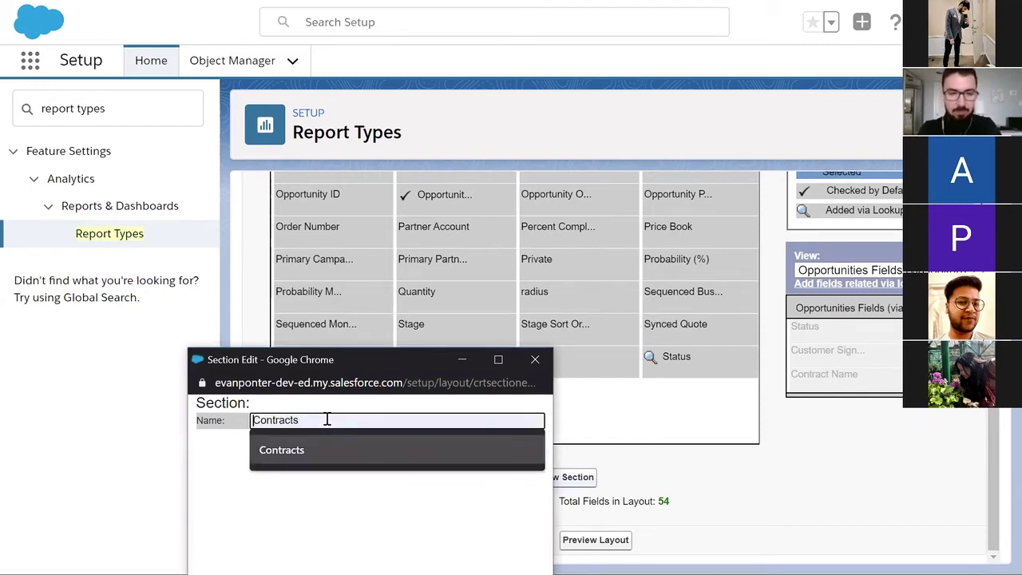
key("Return")
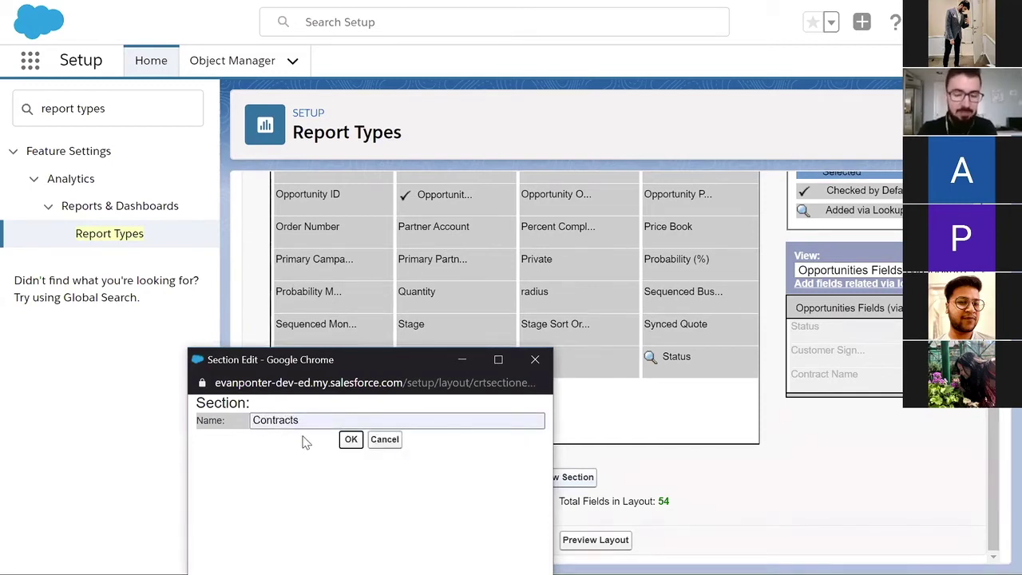
left_click(350, 440)
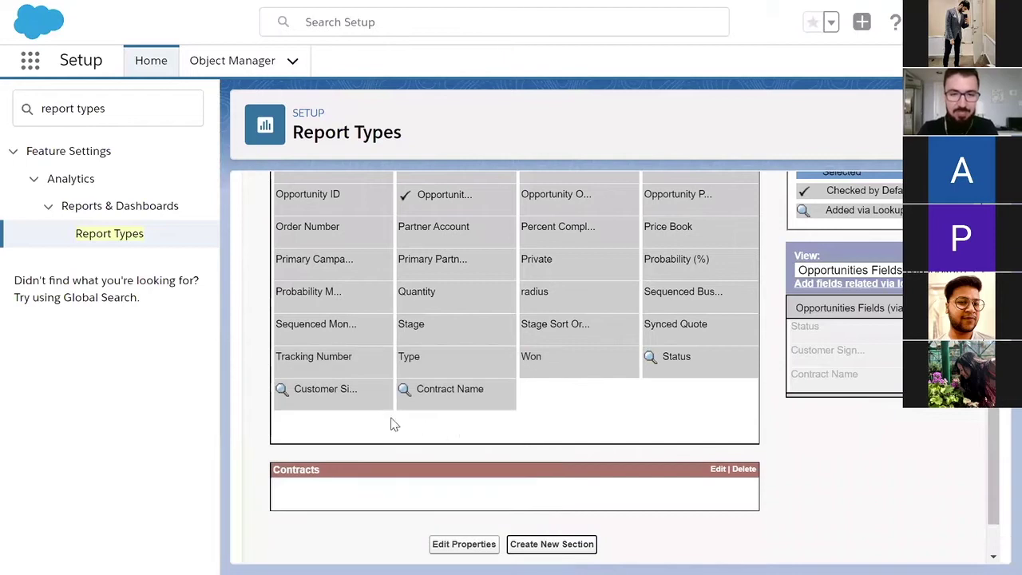
Move the Status, Customer Signed Date and Contract Name lookup fields together from the Opportunities section into the Contracts section
left_click(685, 359)
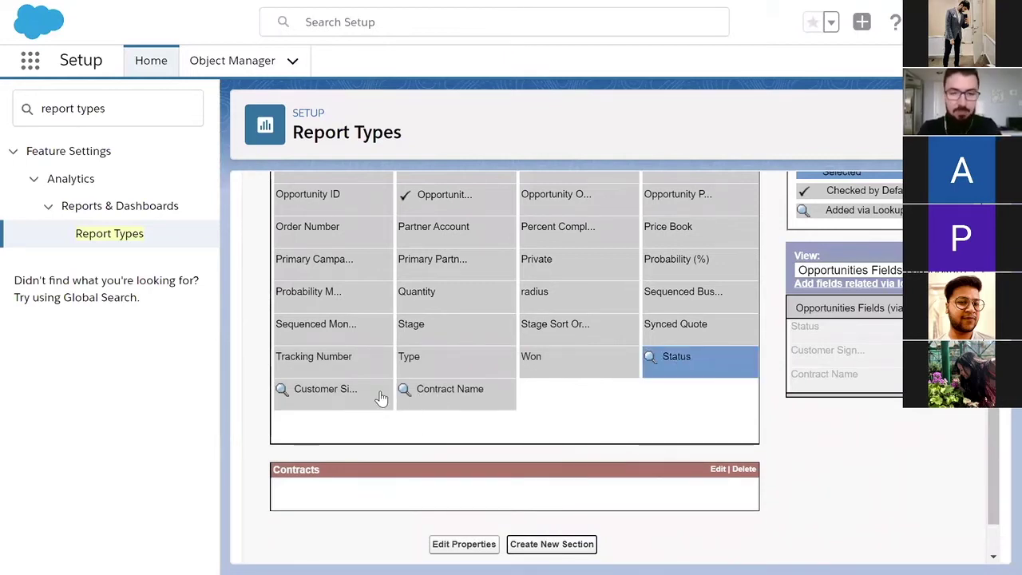
left_click(692, 361)
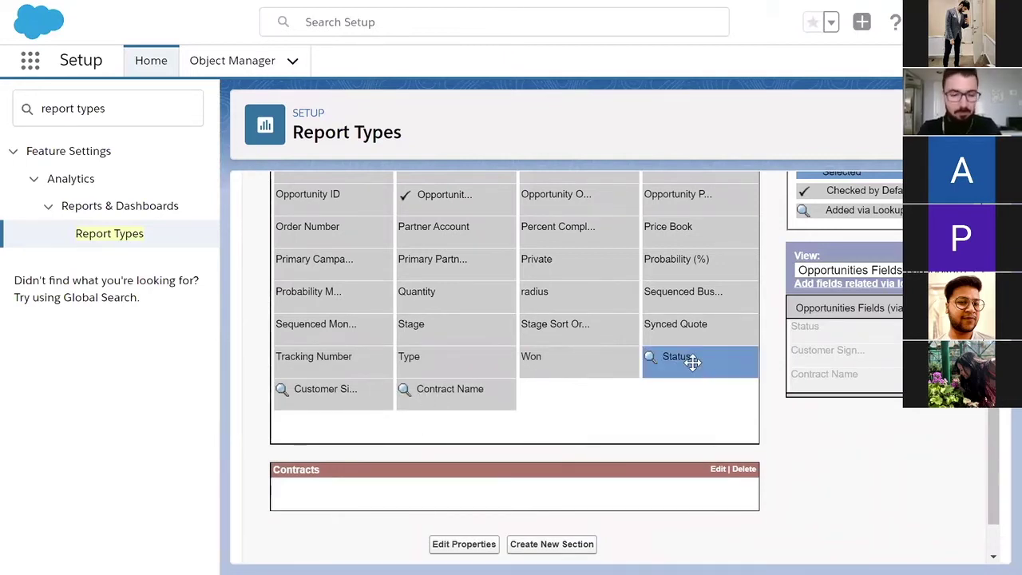
left_click(363, 393, "ctrl")
left_click(467, 396, "ctrl")
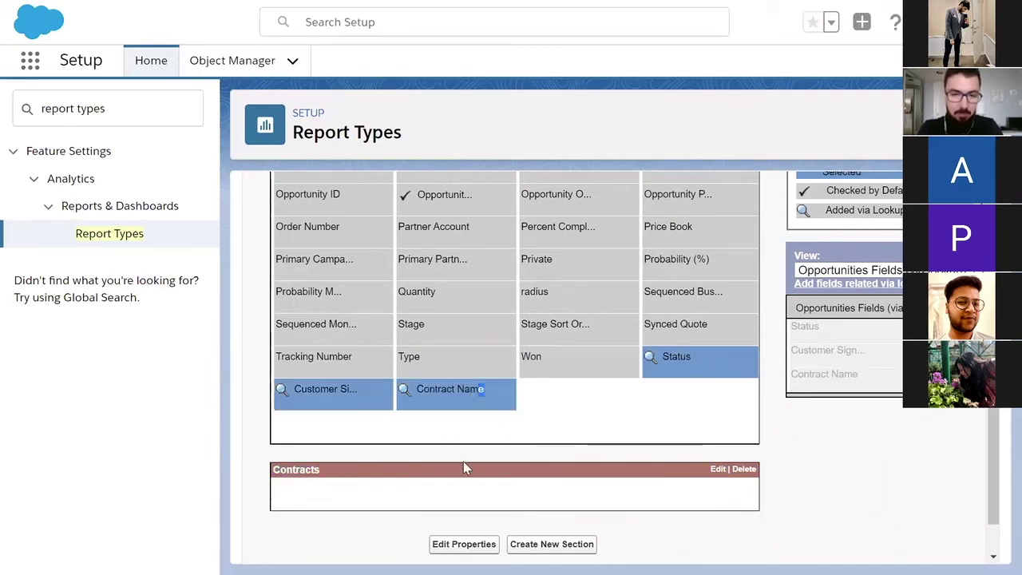
left_click_drag(438, 409, 421, 506)
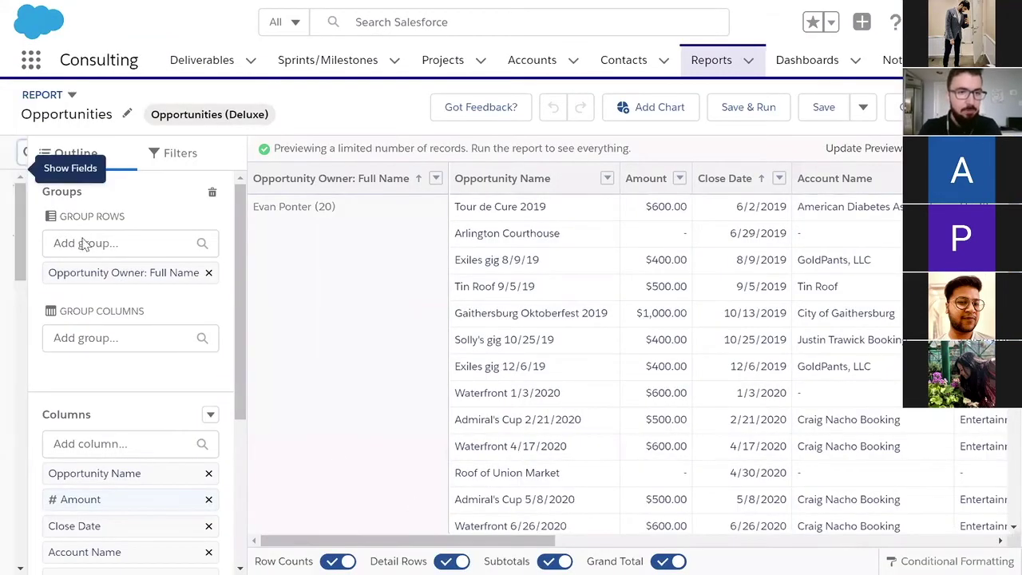
Examine how the Opportunities report's field list is grouped into sections in the report builder, and return to the report type layout
left_click(15, 172)
left_click(14, 238)
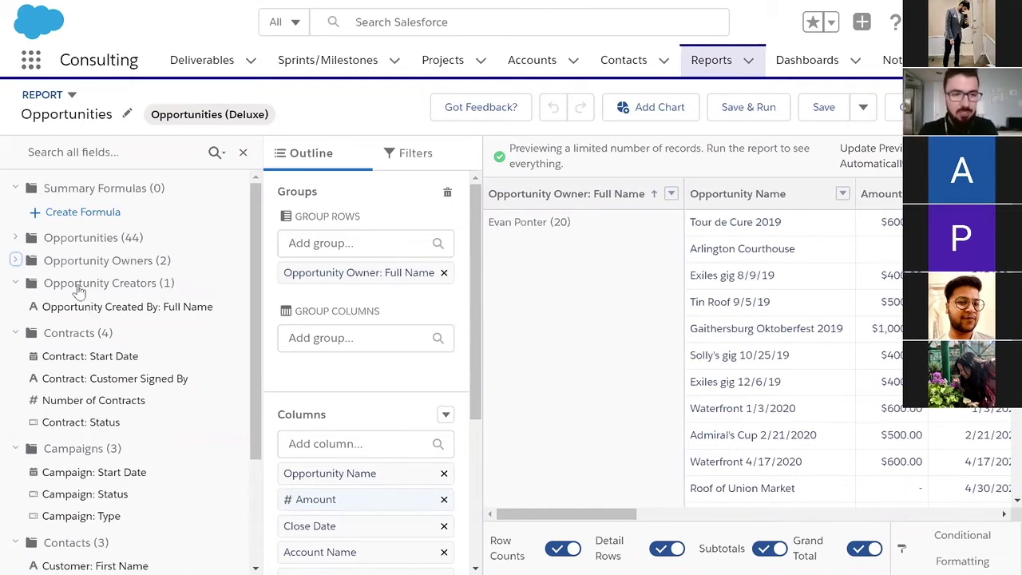
key("ctrl+Tab")
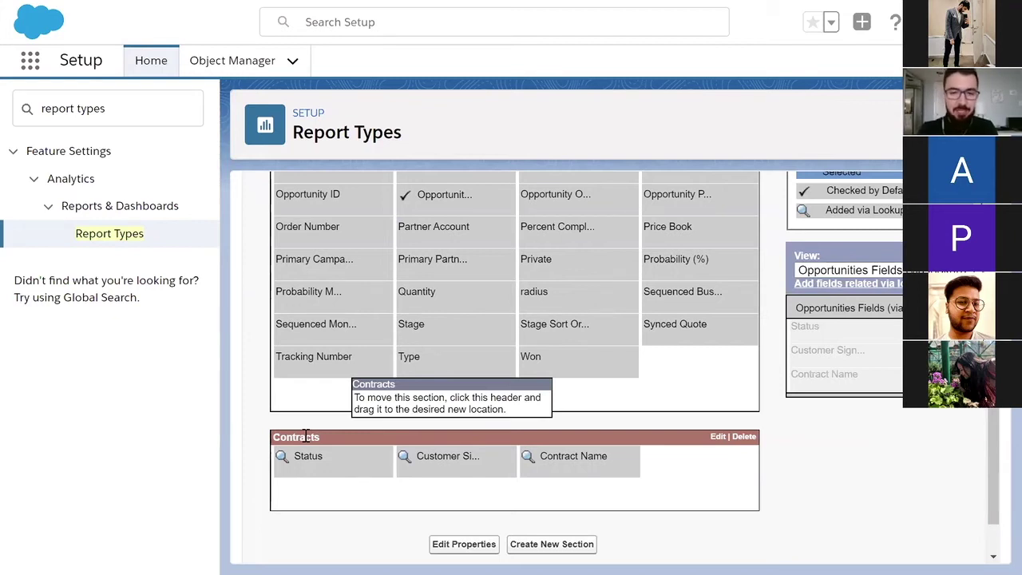
Open the lookup fields of the related Contract and go one level further to its Customer Signed By contact's fields
left_click(843, 286)
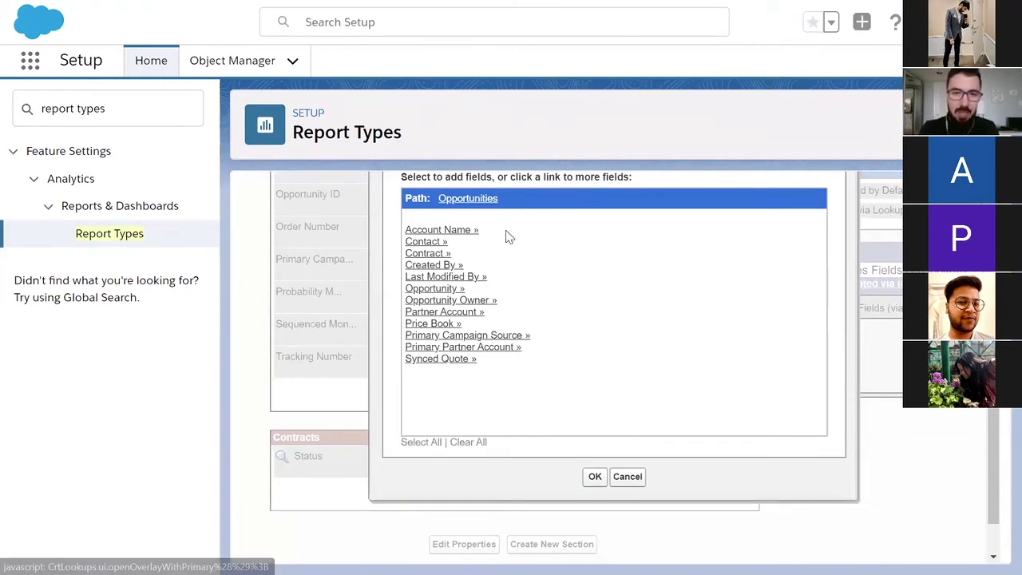
left_click(431, 254)
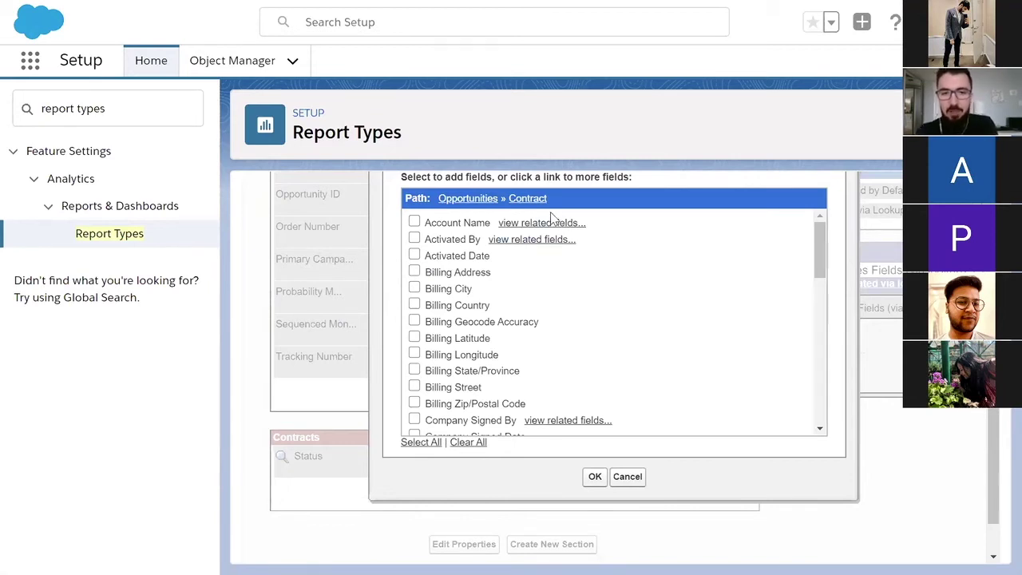
scroll(615, 357, "down", 1)
scroll(616, 357, "down", 3)
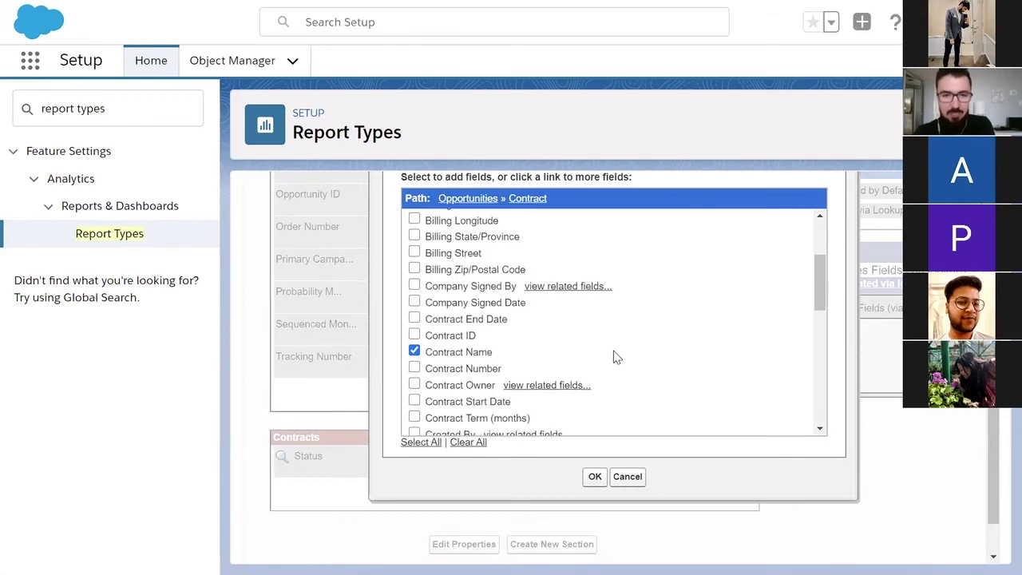
scroll(615, 357, "down", 3)
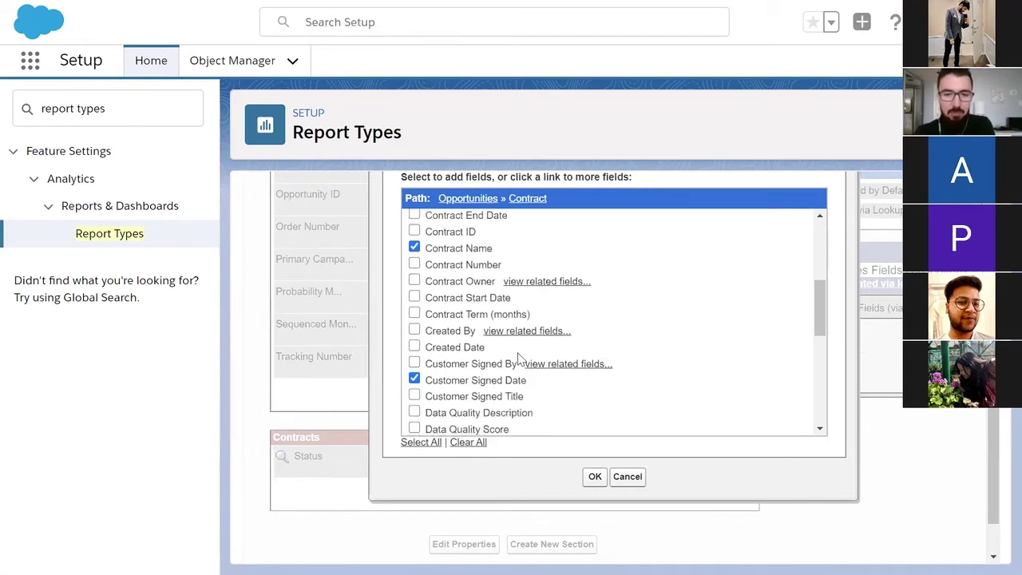
left_click(562, 369)
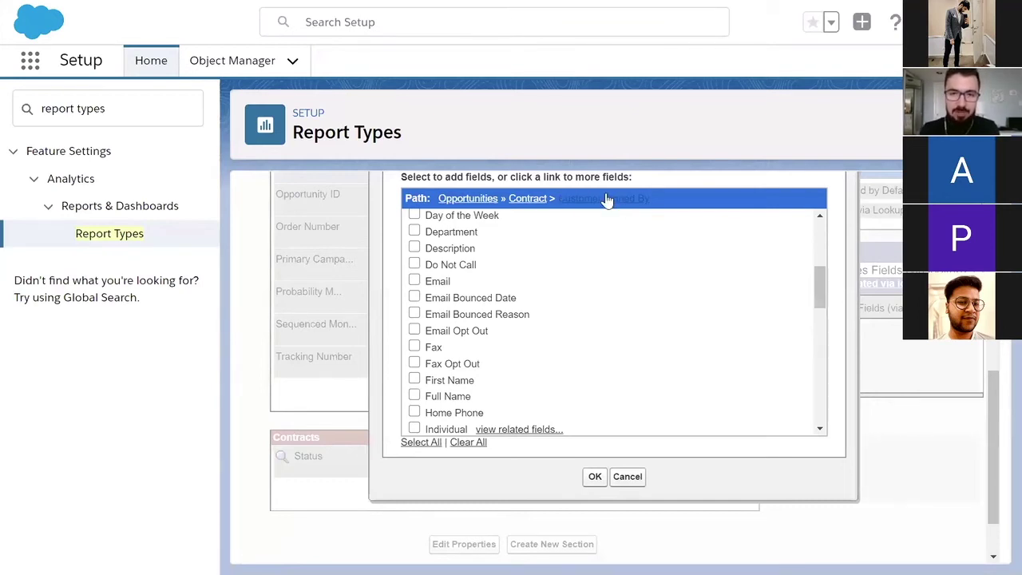
Select the Email and Full Name fields of the Contract's Customer Signed By contact
scroll(516, 339, "up", 3)
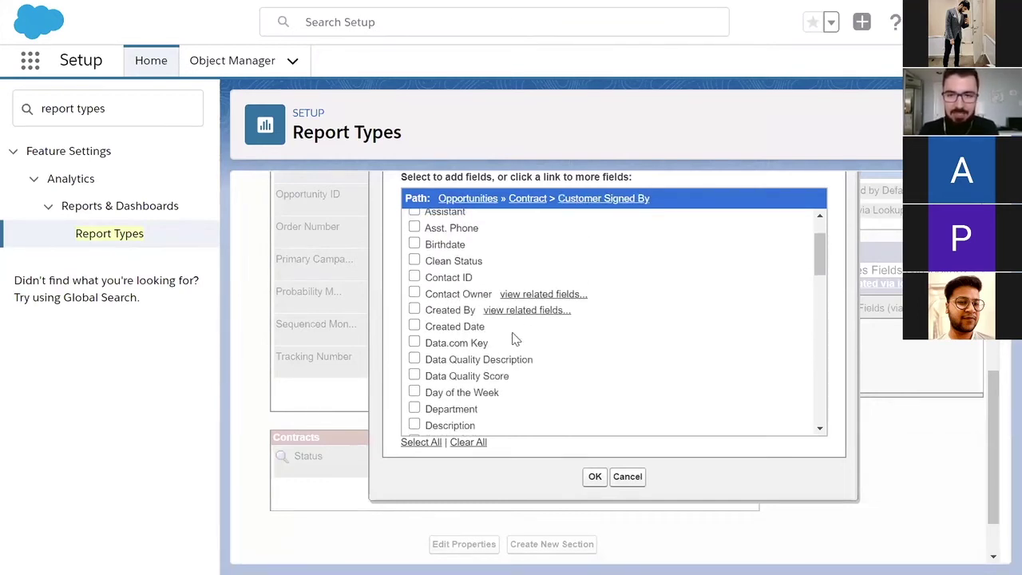
scroll(514, 339, "down", 1)
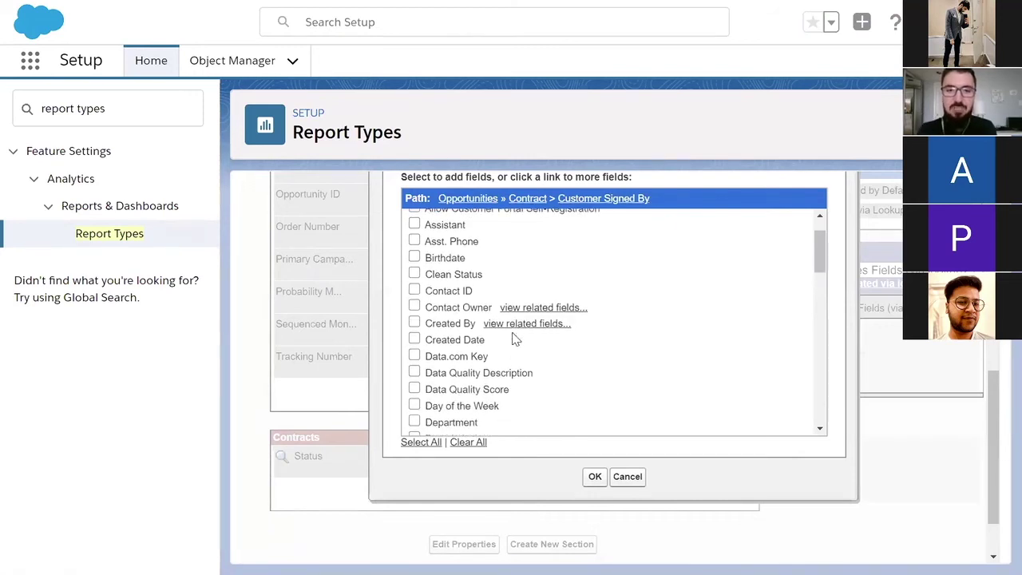
scroll(511, 338, "up", 1)
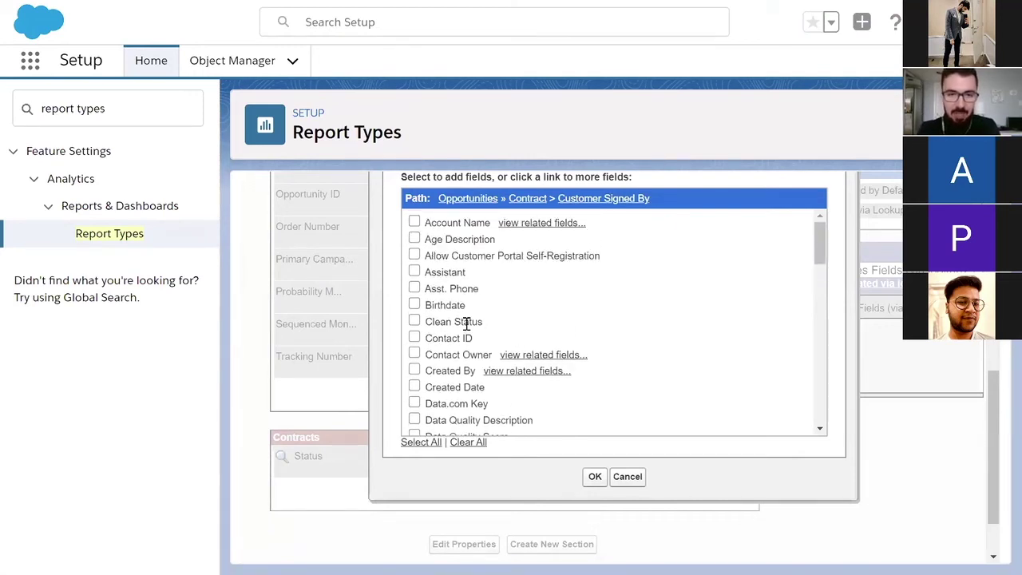
scroll(427, 386, "down", 1)
scroll(429, 386, "down", 2)
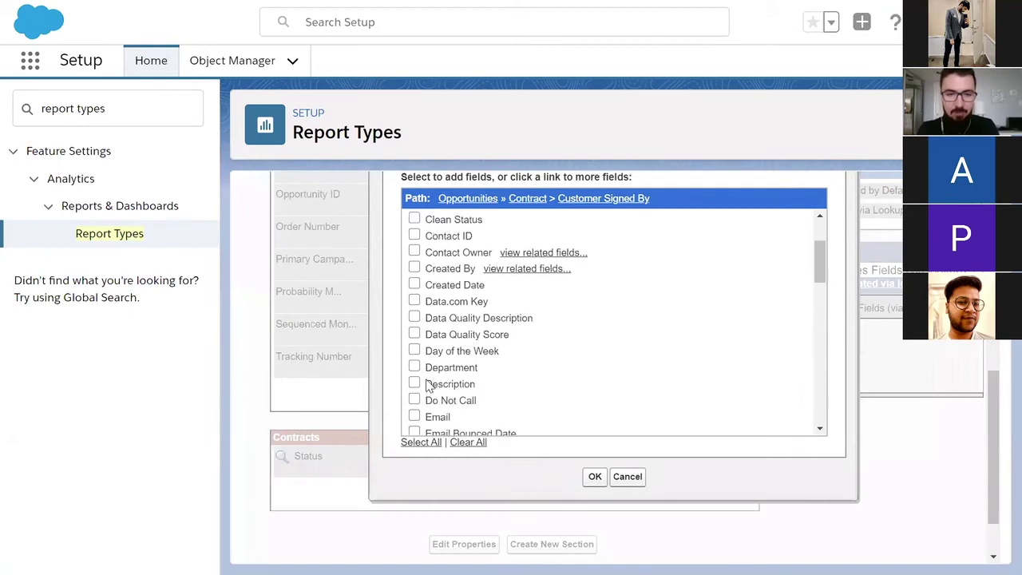
left_click(414, 384)
scroll(414, 375, "down", 3)
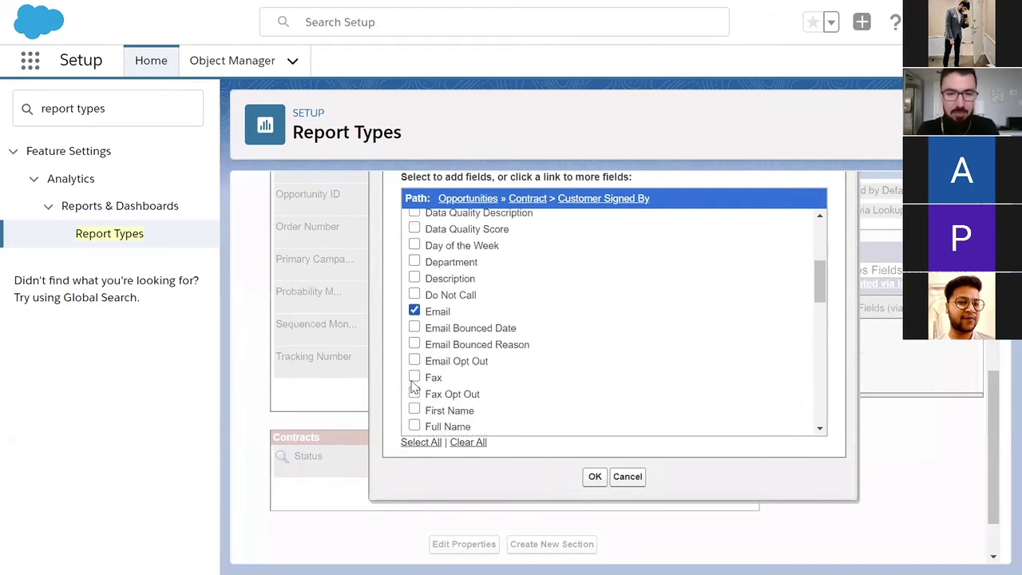
left_click(414, 381)
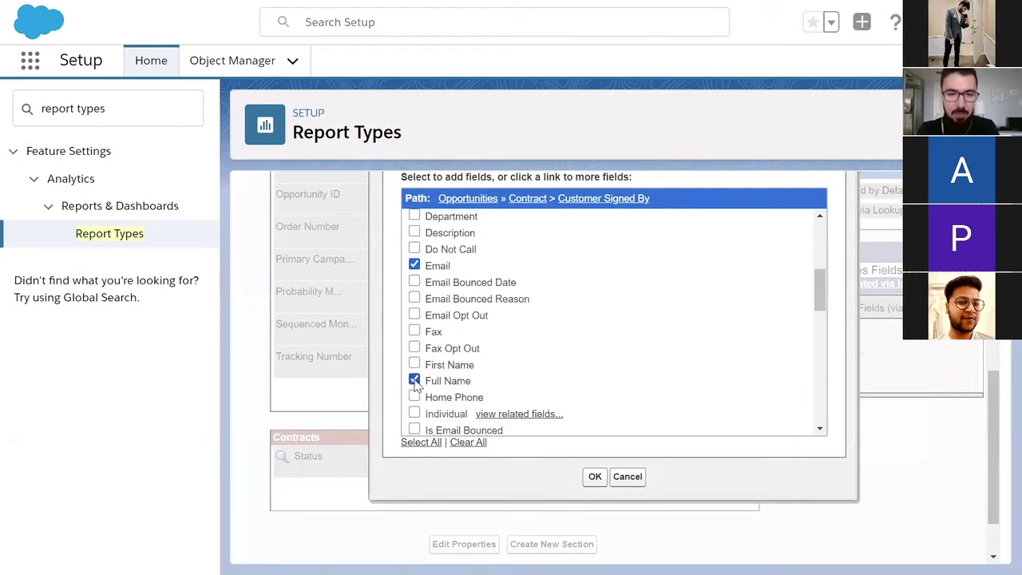
Select the contact's Phone field as well and add the chosen Customer Signed By fields to the layout
scroll(415, 383, "down", 5)
scroll(415, 385, "down", 6)
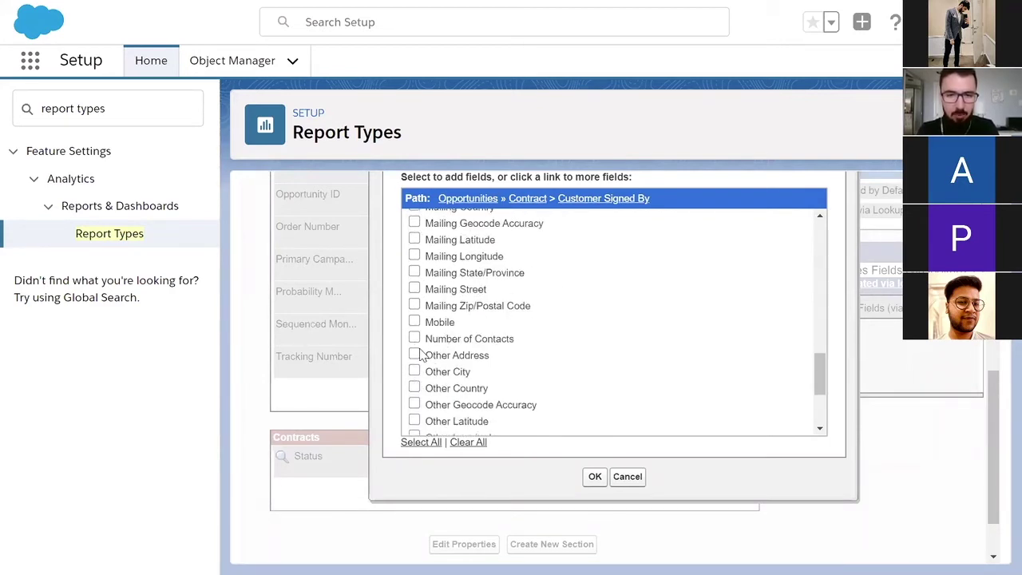
scroll(420, 357, "down", 4)
left_click(415, 376)
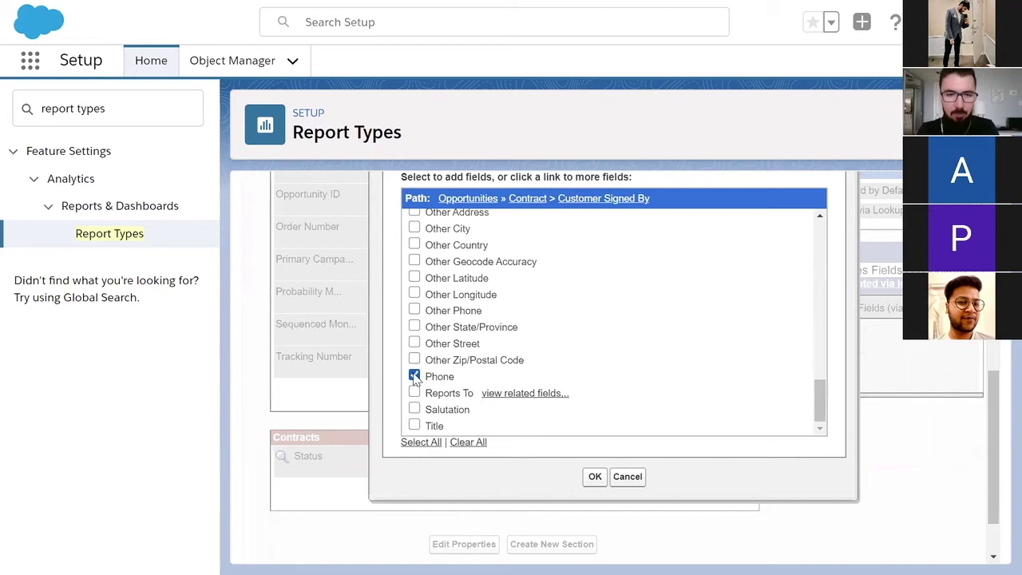
left_click(595, 478)
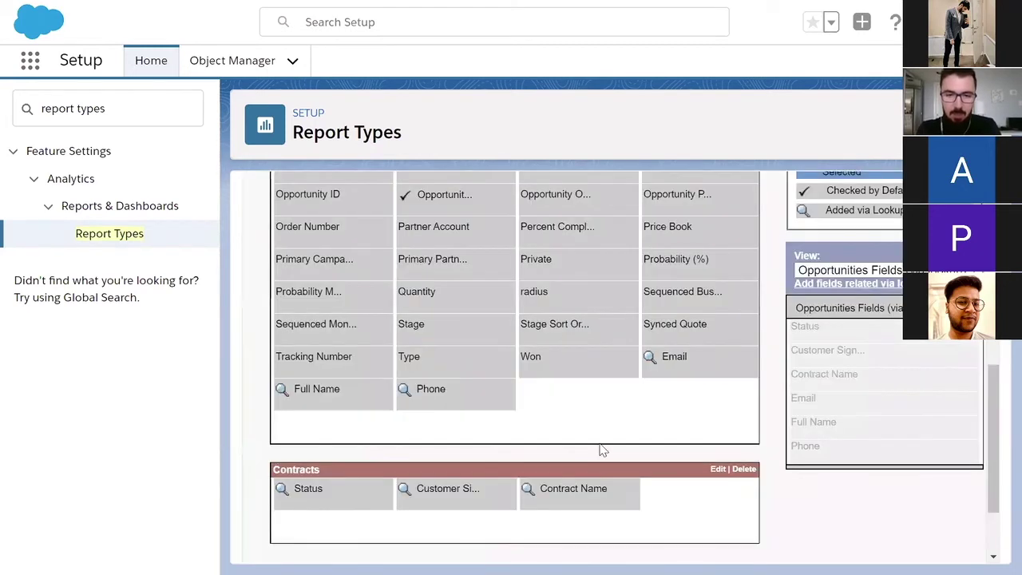
Create a new layout section named "Contacts" below the Contracts section
scroll(551, 477, "down", 3)
left_click(541, 484)
left_click(340, 425)
type("Contacts")
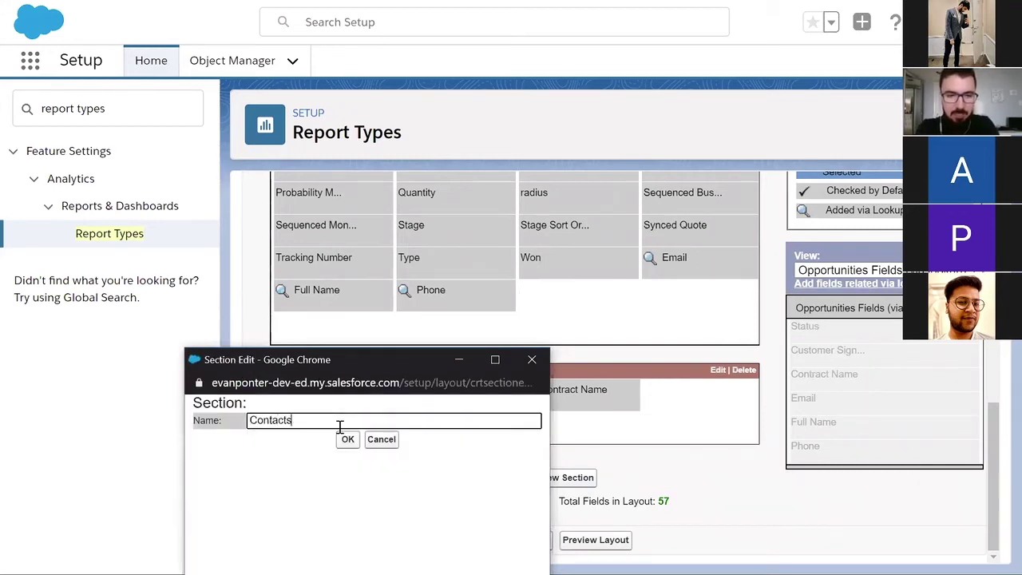
key("Return")
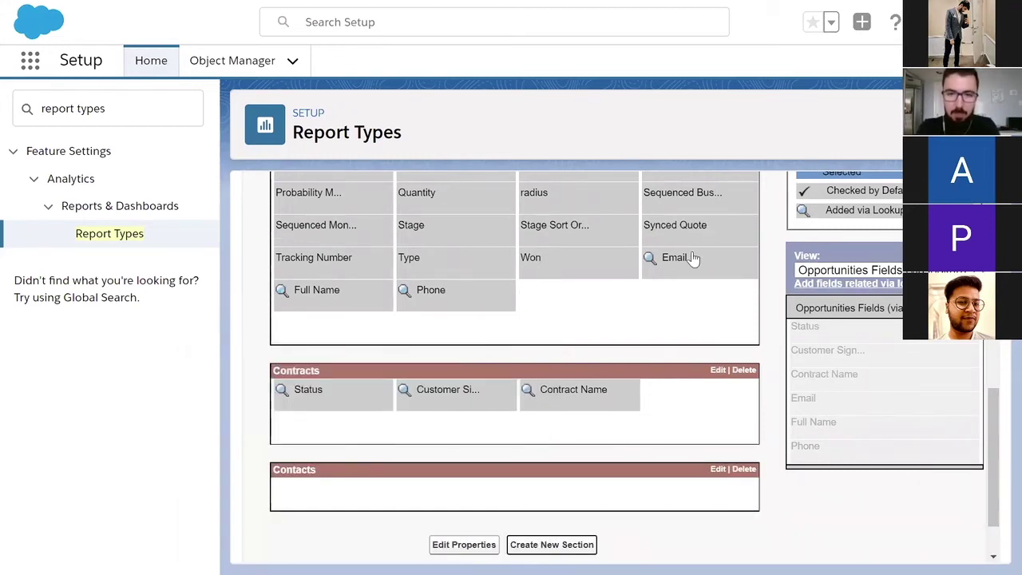
Move the lookup fields Email, Full Name and Phone together from the Opportunities section into the Contacts section
left_click(689, 257)
left_click(335, 299, "ctrl")
left_click(463, 299, "ctrl")
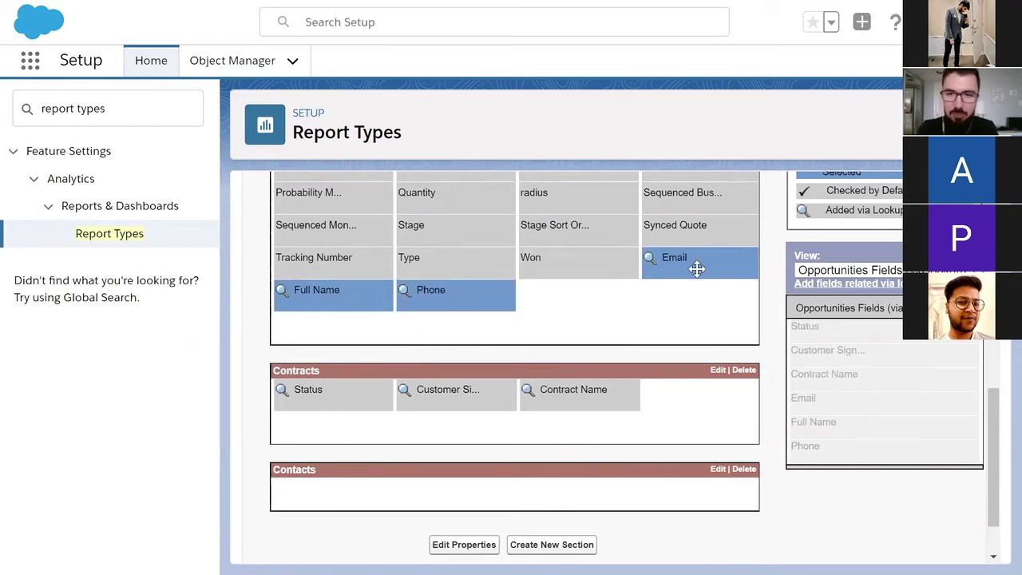
left_click_drag(697, 269, 516, 491)
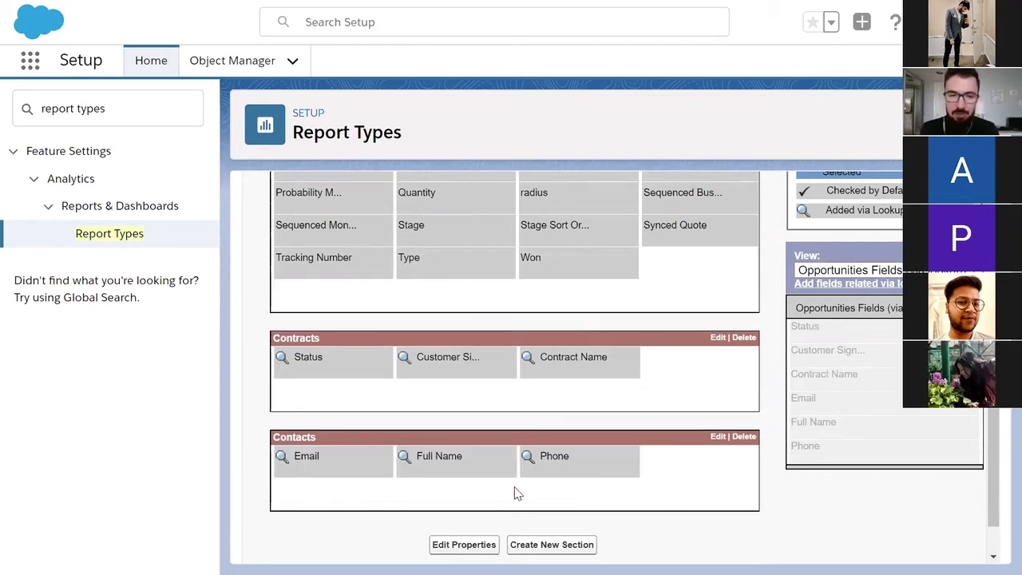
Open the fields related via lookup and follow the path Contract, Customer Signed By, Account Name to the Account Owner's fields
left_click(876, 285)
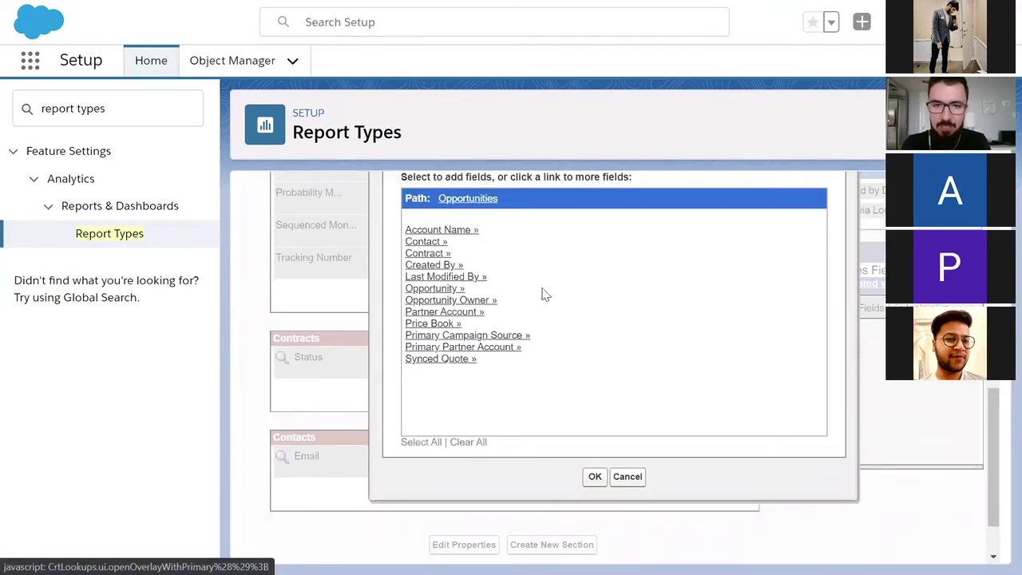
left_click(436, 254)
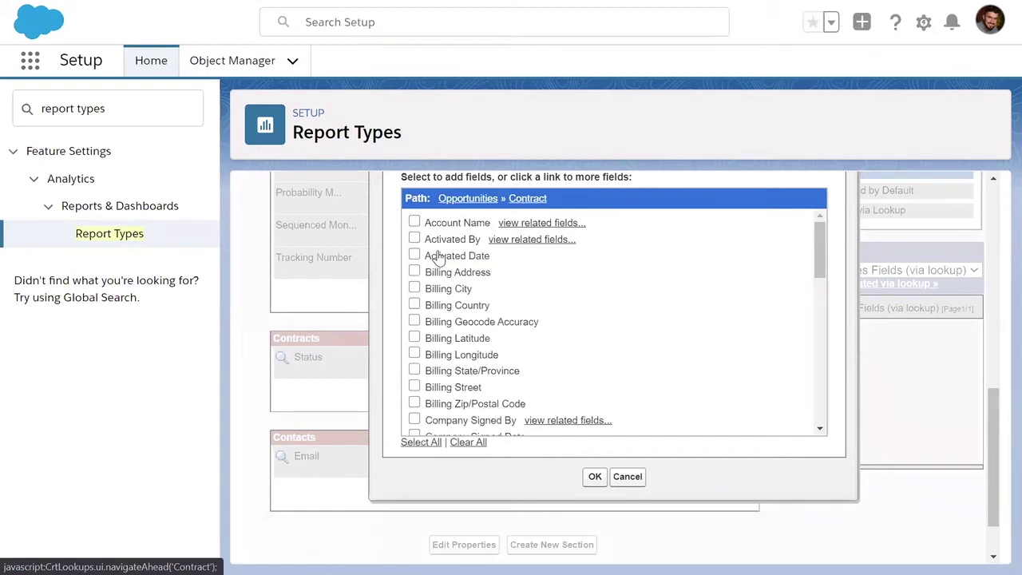
scroll(570, 354, "down", 5)
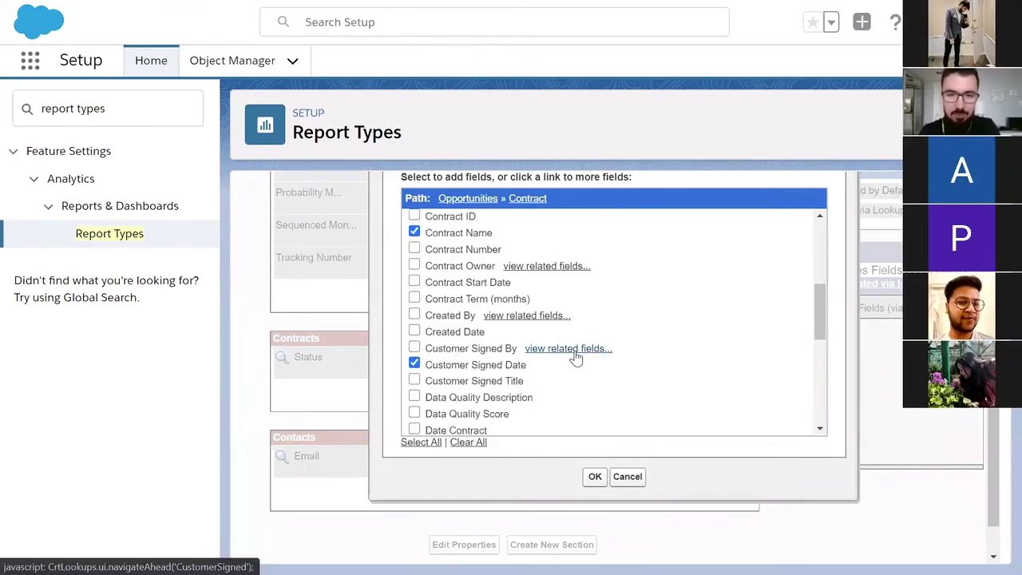
left_click(571, 349)
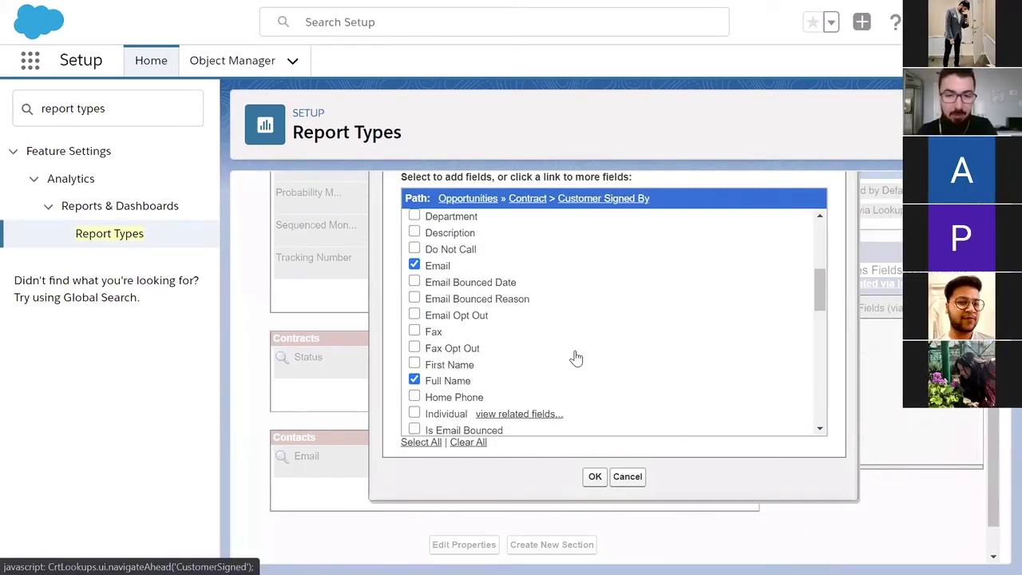
scroll(577, 359, "up", 5)
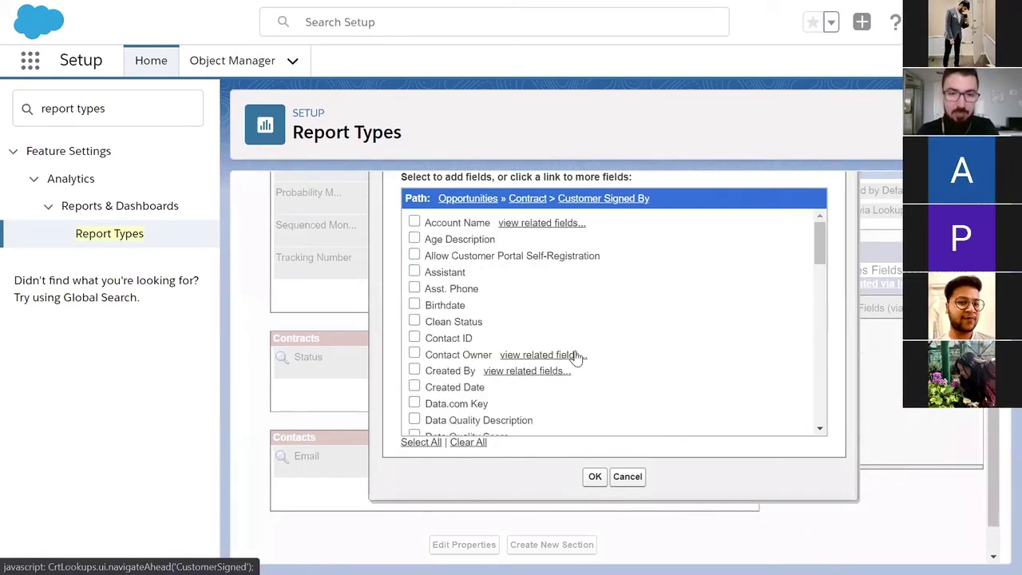
left_click(533, 224)
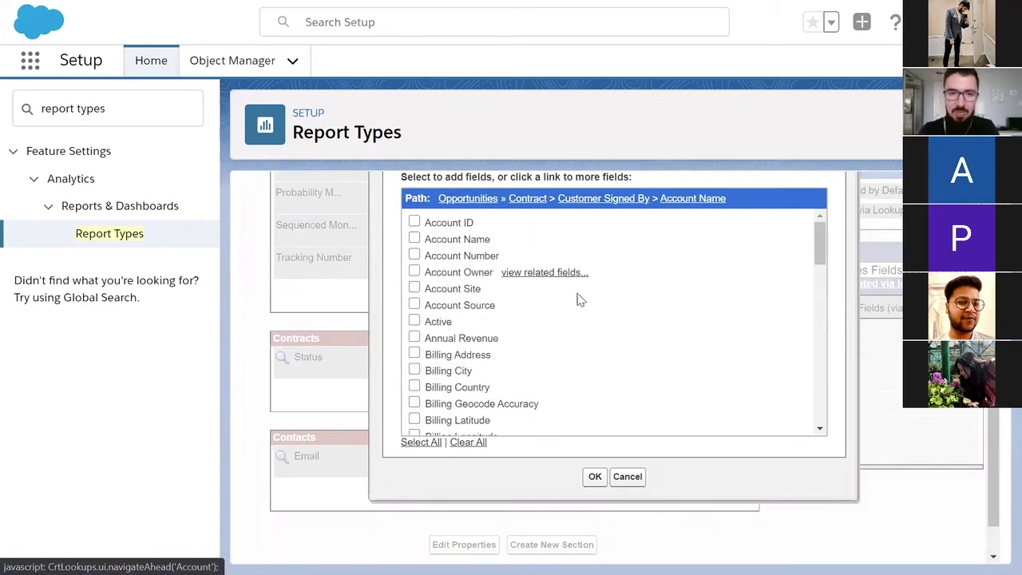
left_click(526, 275)
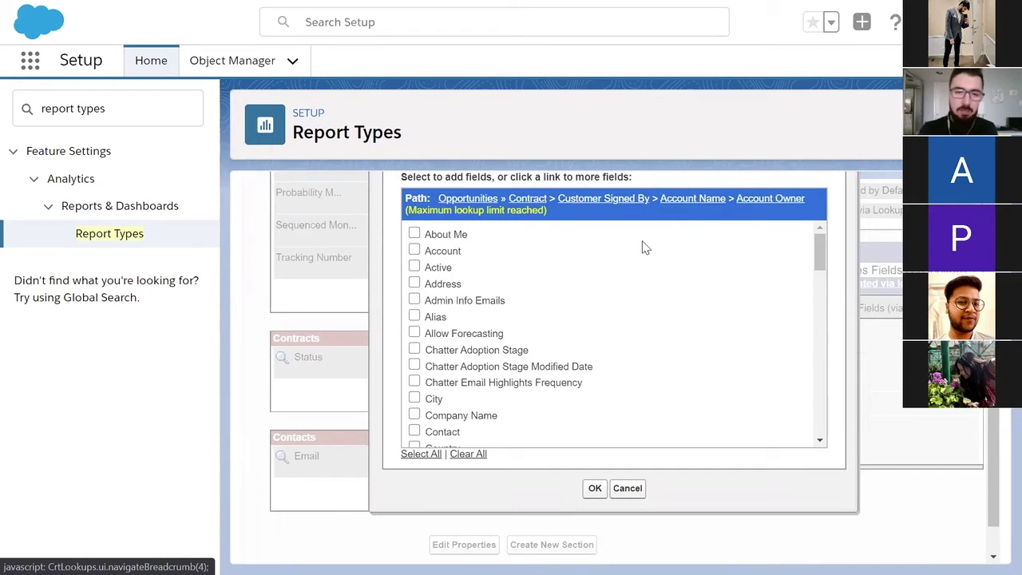
Select the Email, Division and Department fields of the Account Owner
scroll(423, 342, "down", 3)
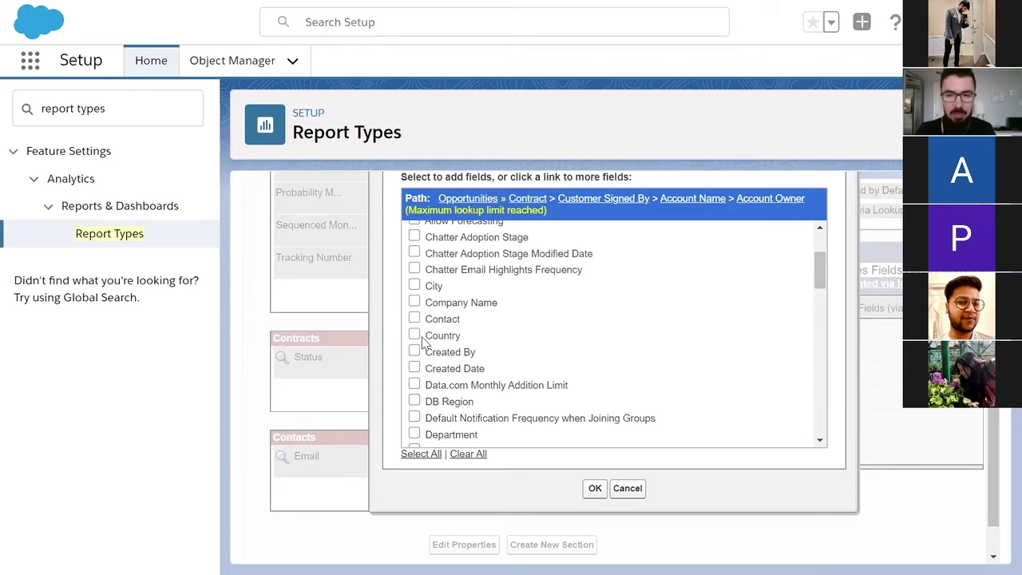
scroll(423, 342, "up", 3)
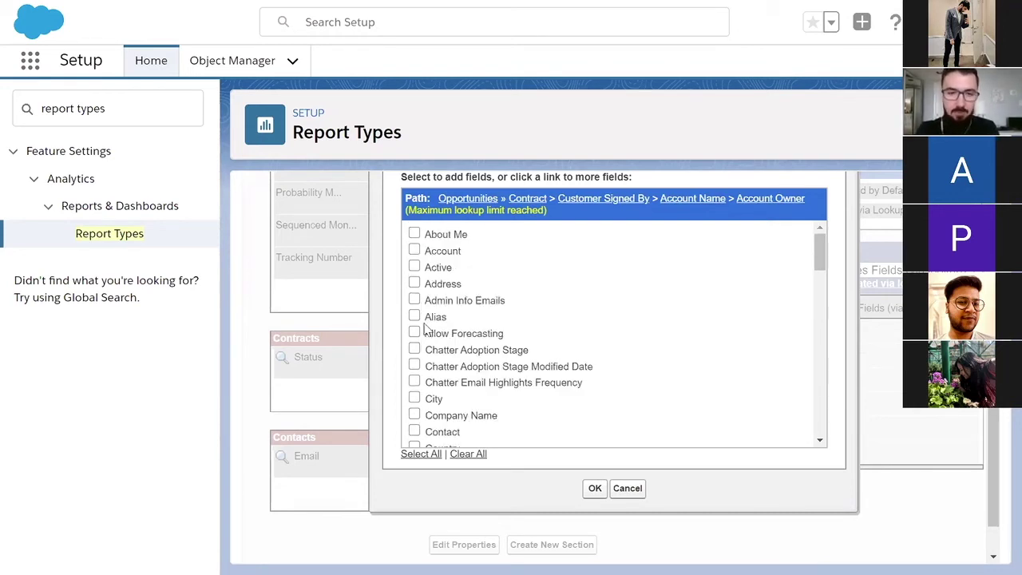
scroll(422, 403, "down", 2)
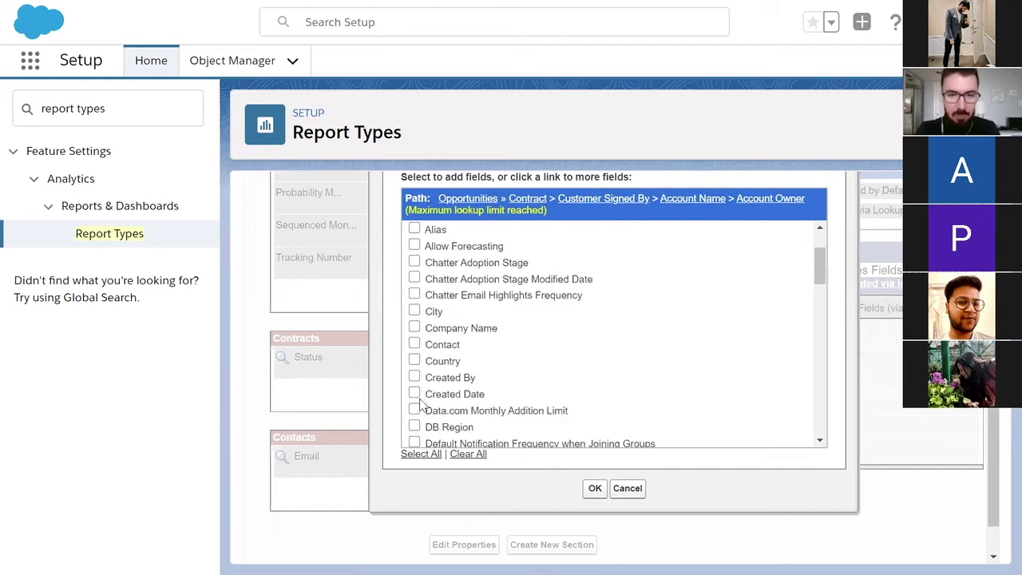
scroll(417, 383, "down", 3)
left_click(415, 379)
left_click(415, 362)
left_click(415, 346)
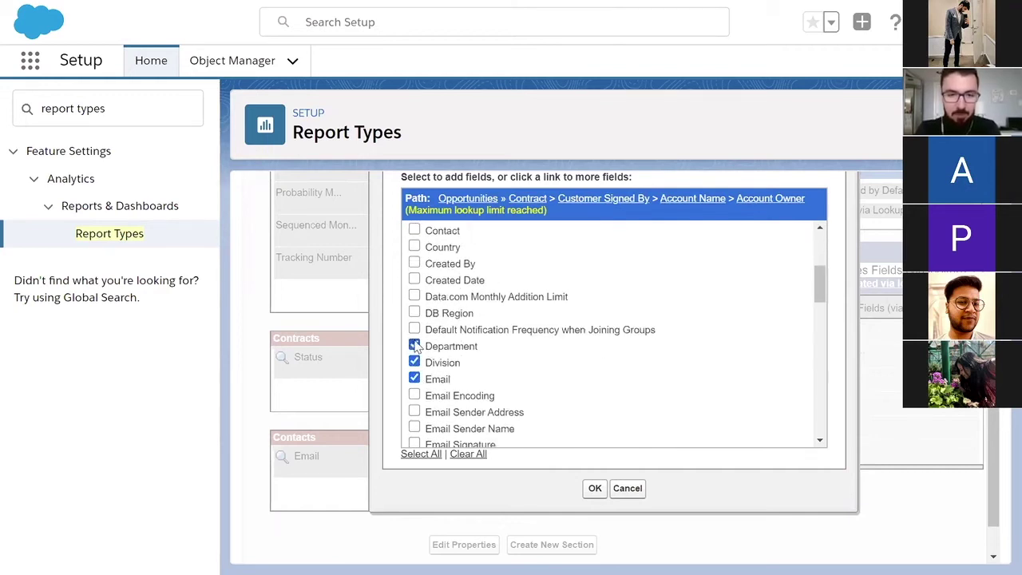
scroll(415, 348, "down", 3)
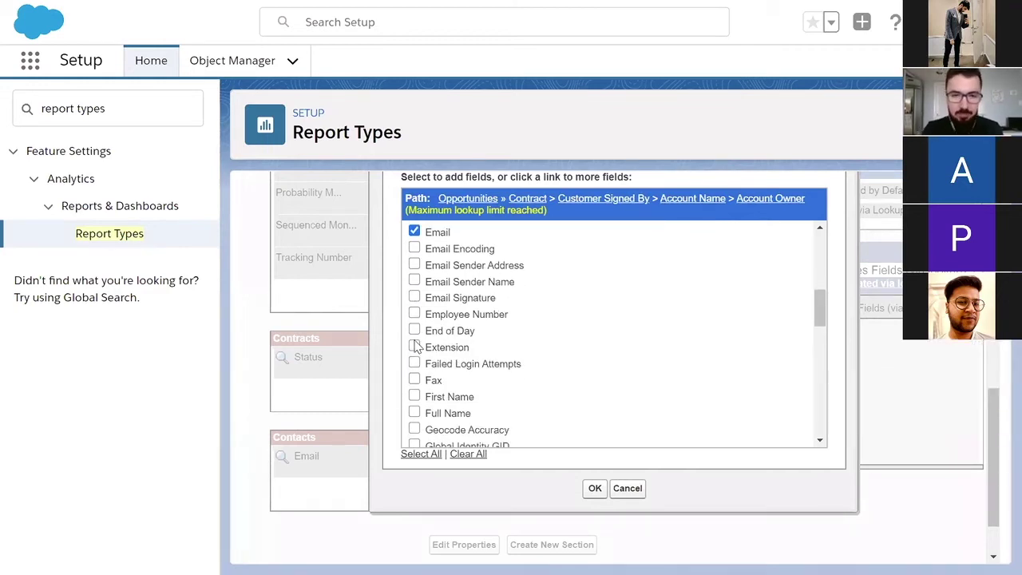
scroll(415, 347, "up", 2)
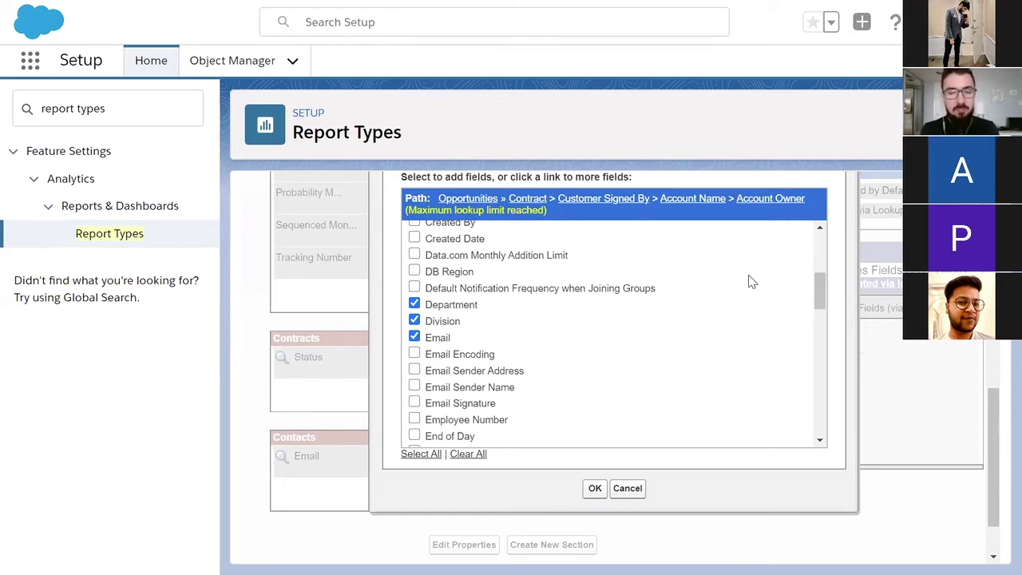
scroll(751, 282, "down", 5)
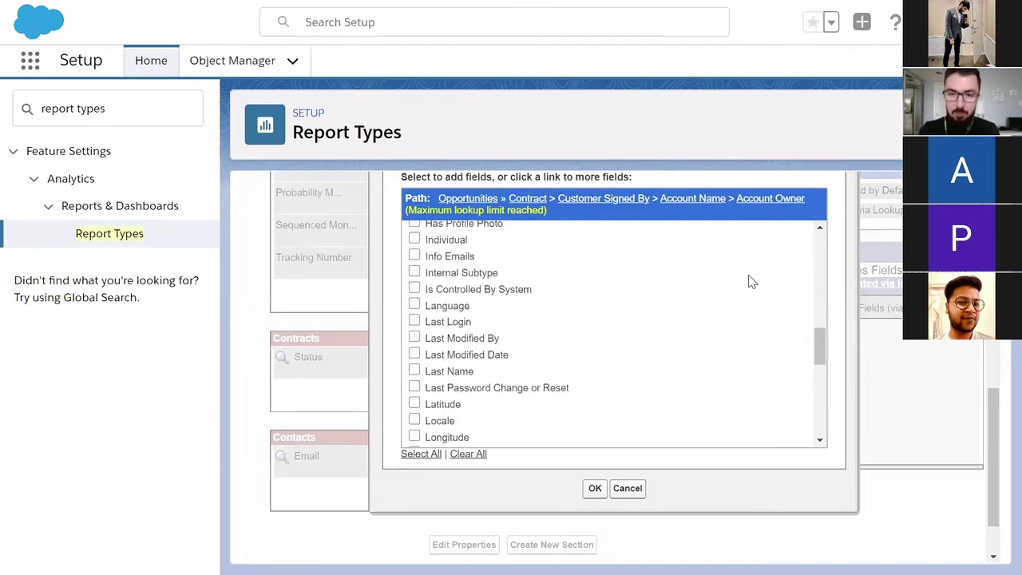
scroll(750, 281, "down", 10)
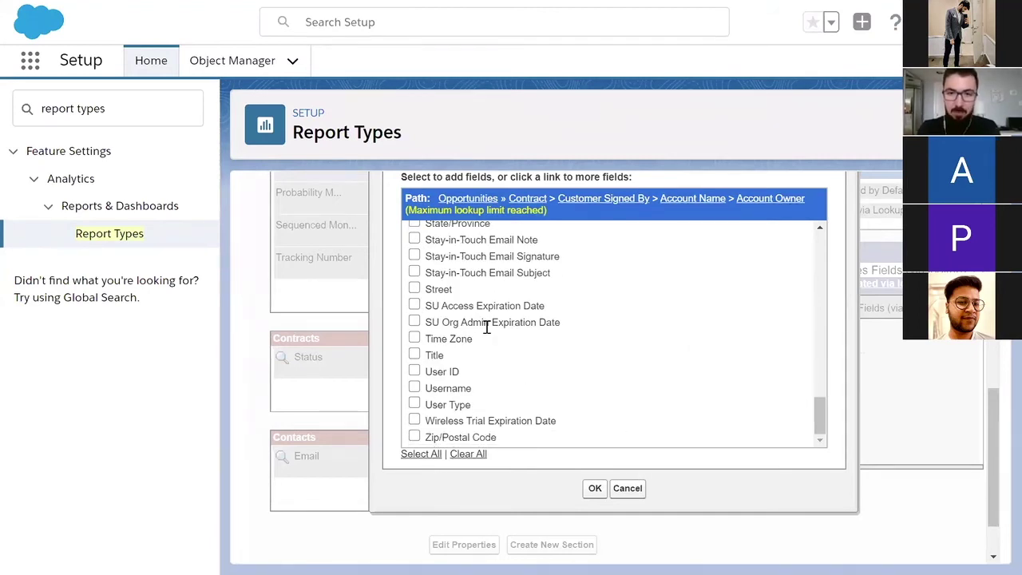
scroll(486, 328, "up", 15)
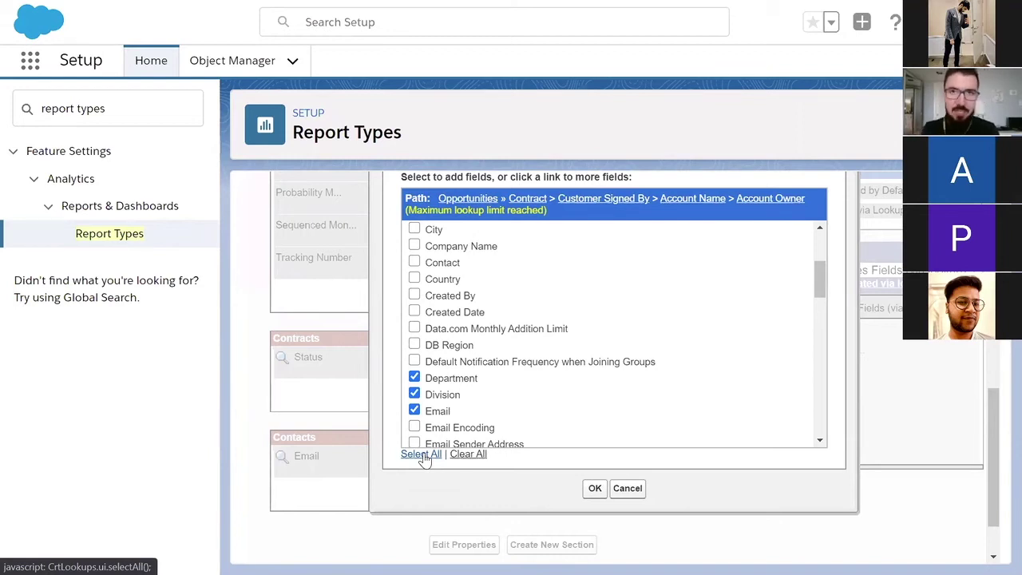
scroll(609, 392, "down", 10)
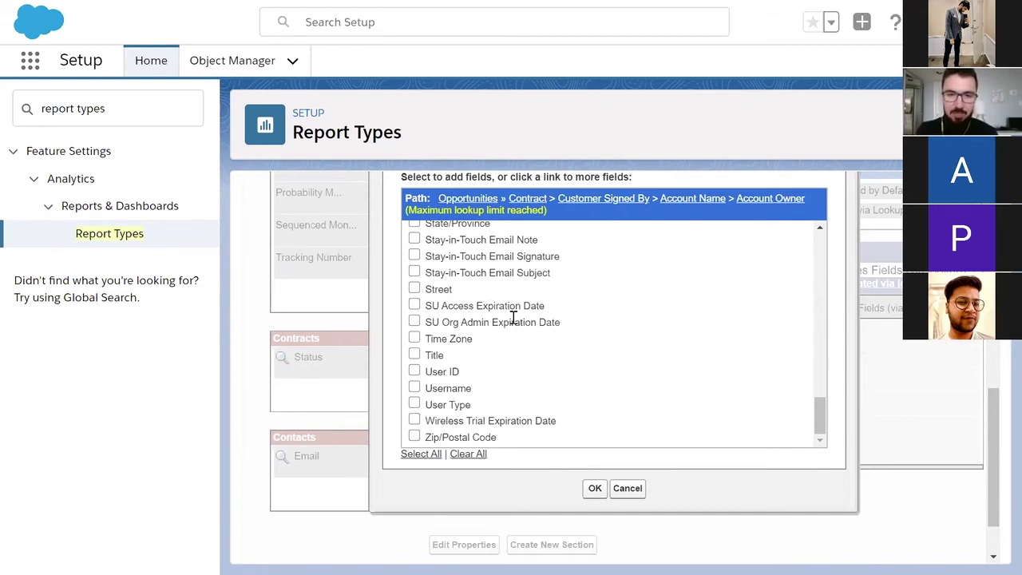
left_click(413, 305)
left_click(414, 321)
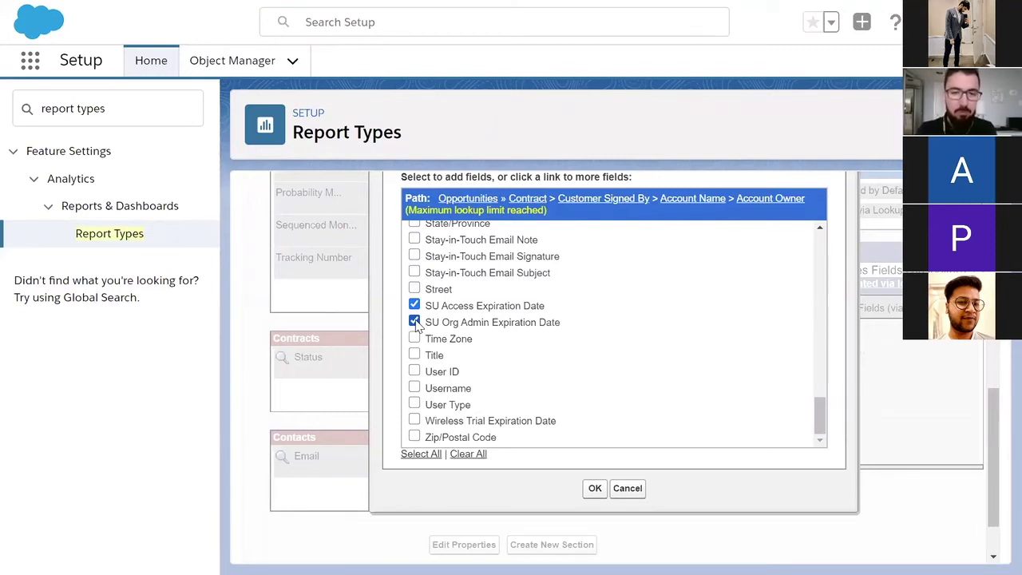
left_click(415, 305)
left_click(415, 322)
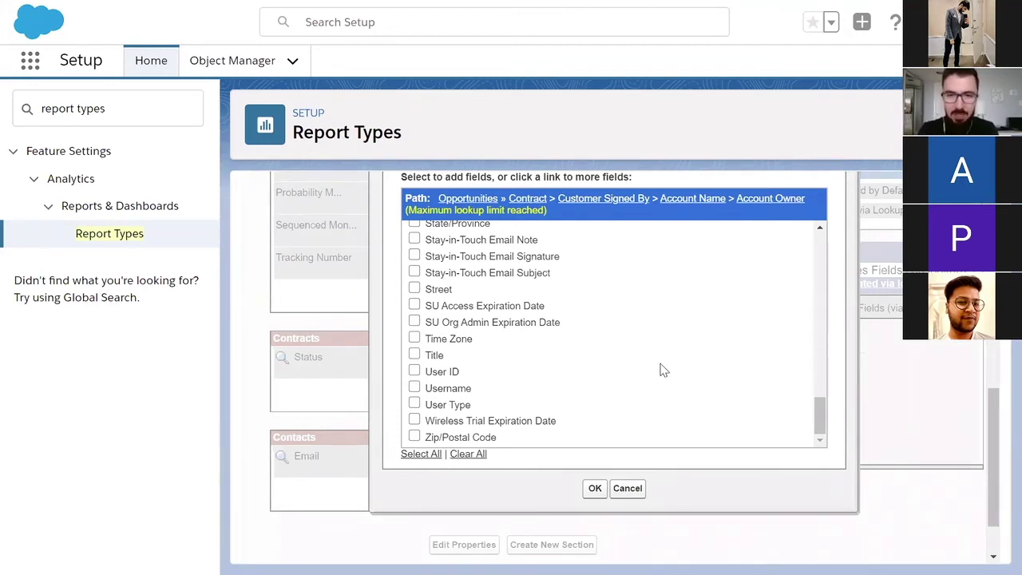
Add the chosen Account Owner fields to the report type layout
scroll(663, 370, "up", 10)
scroll(588, 359, "down", 1)
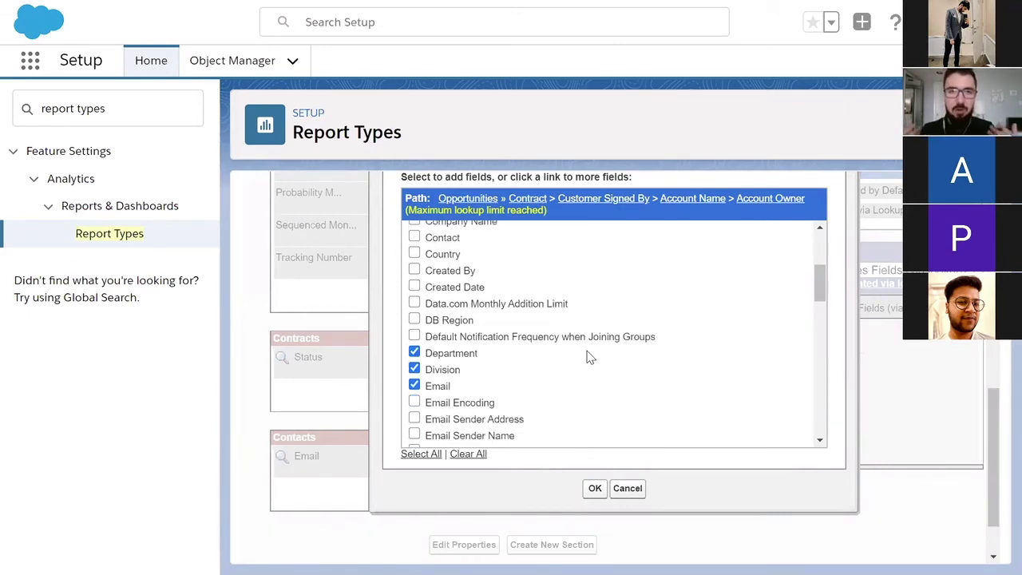
left_click(595, 488)
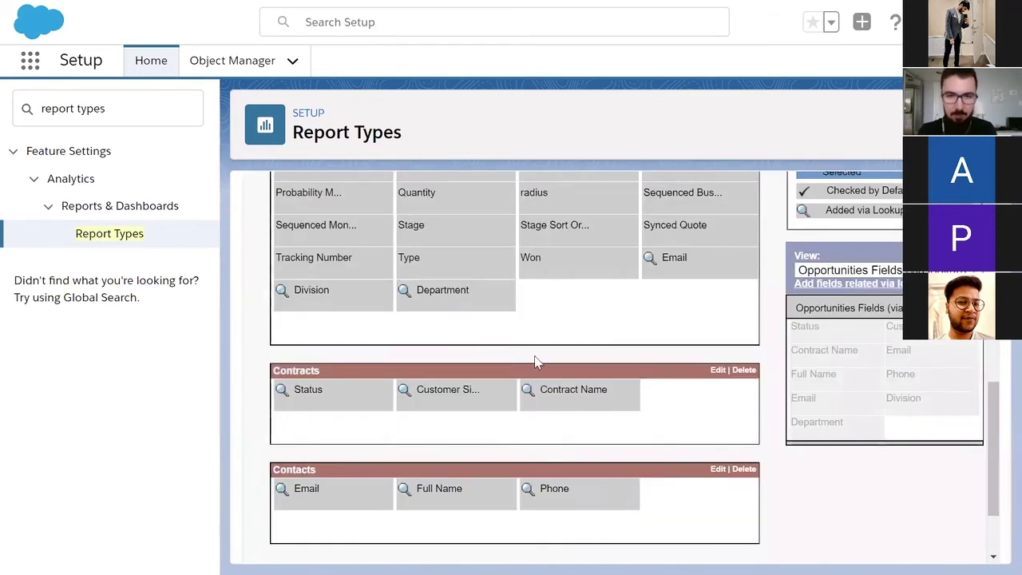
Create a new layout section named "Customer's Account Owner" below the Contacts section
scroll(577, 445, "down", 2)
left_click(549, 484)
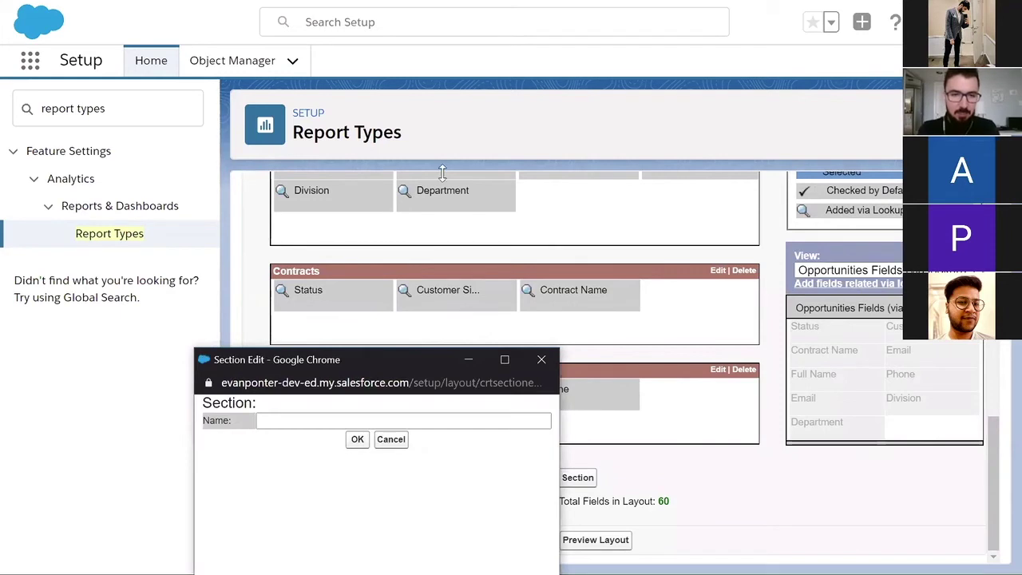
left_click(369, 249)
type("A")
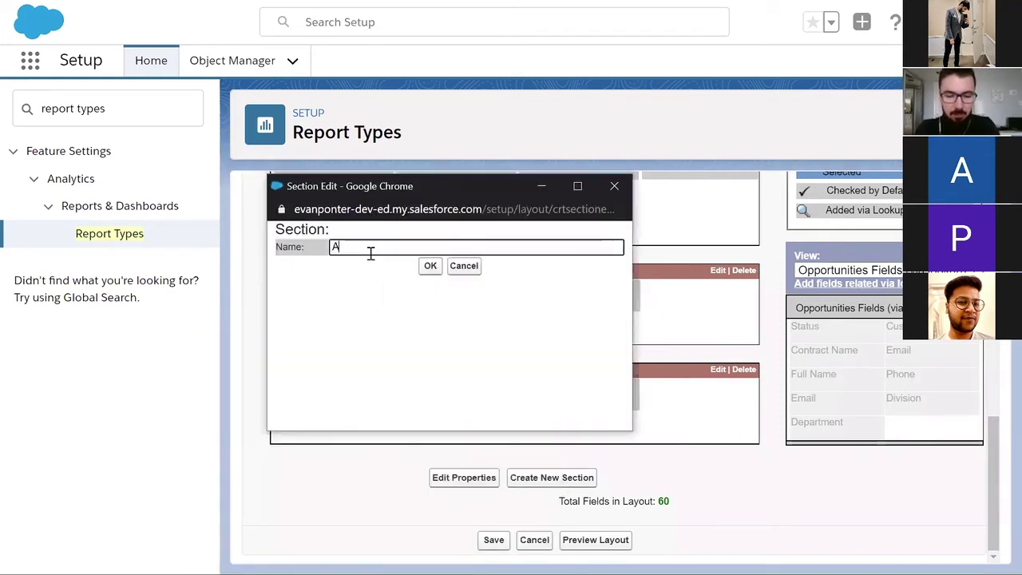
type("ccount Owner")
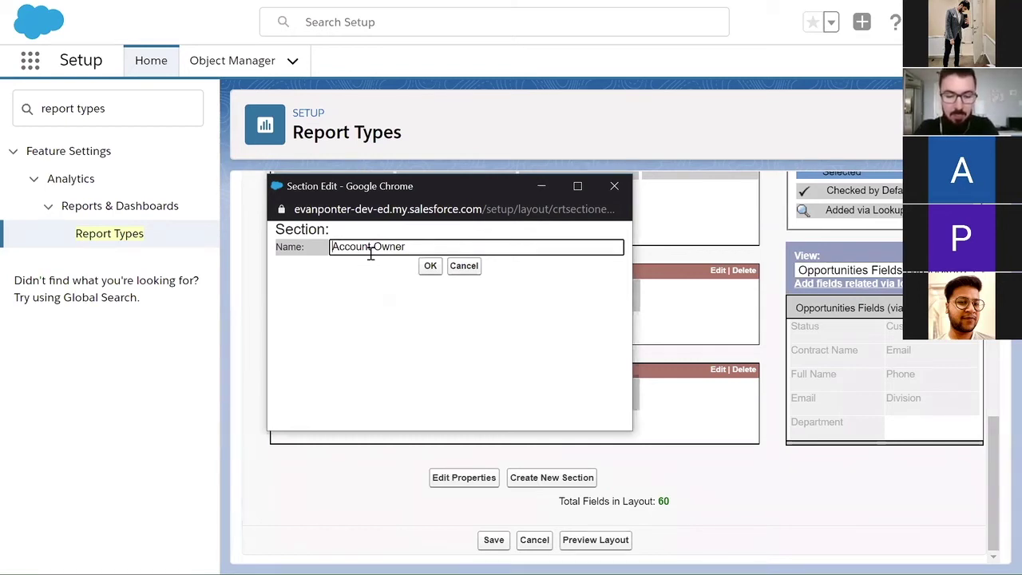
type("Customer")
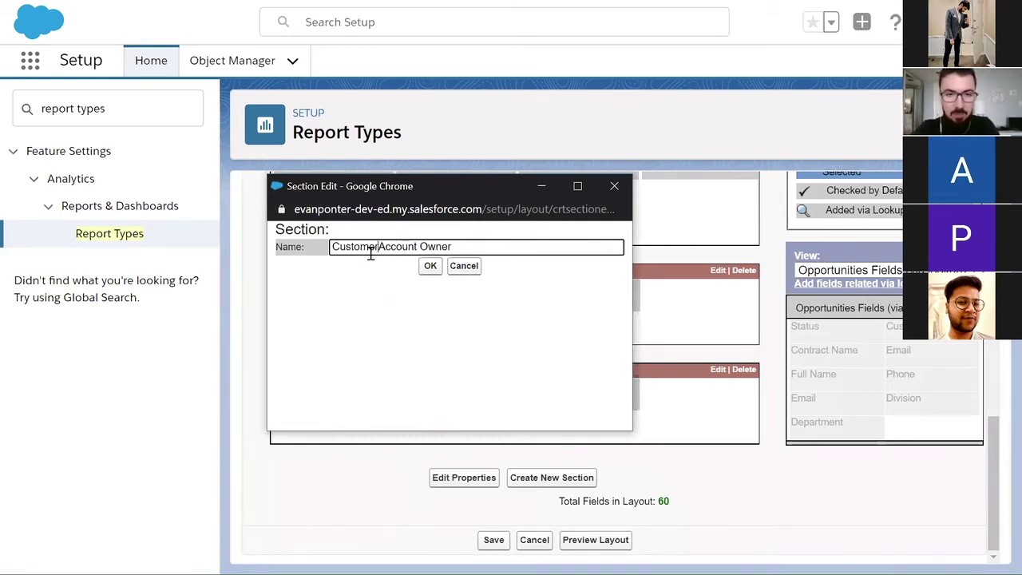
type("'s")
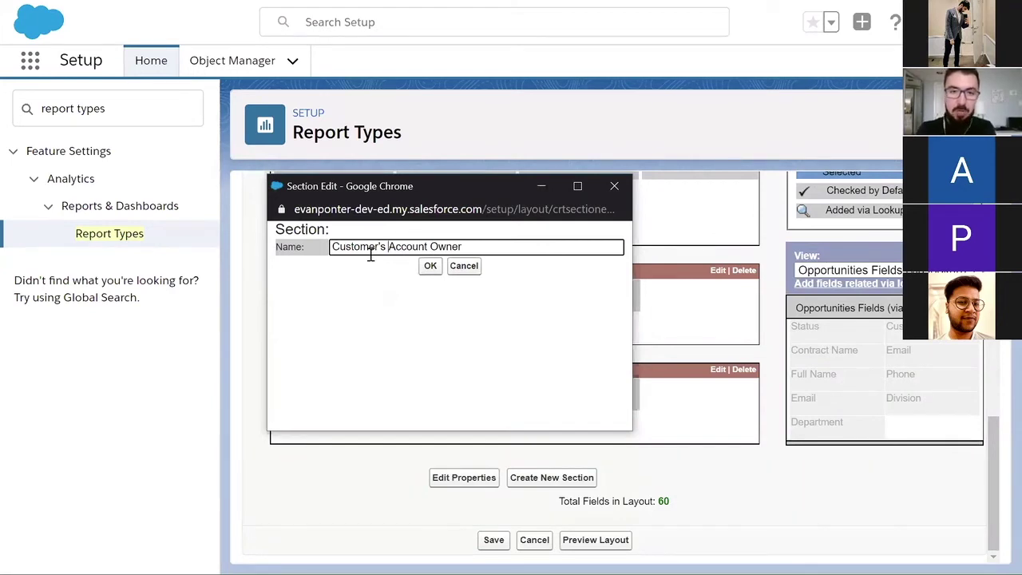
left_click(430, 267)
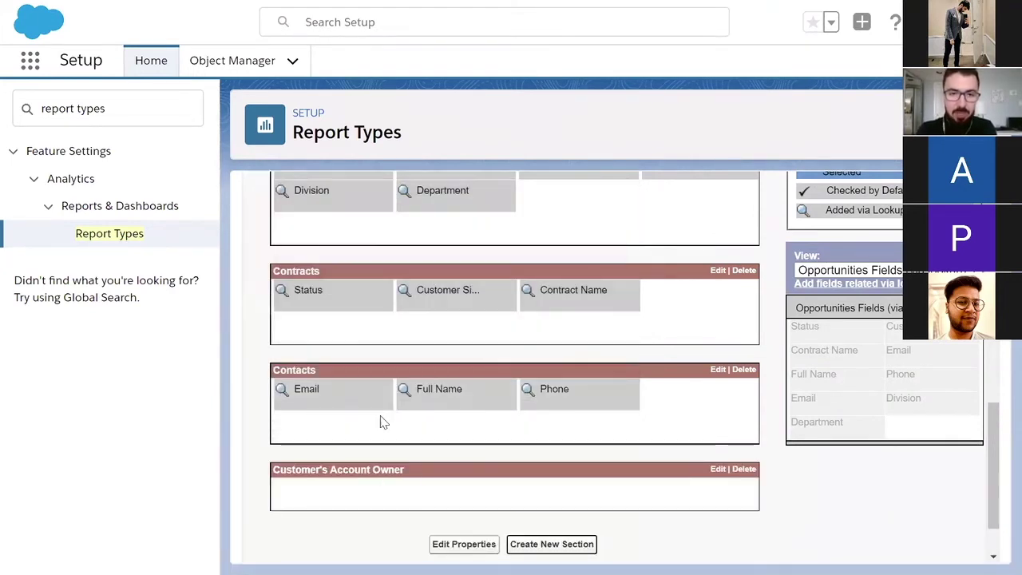
Move the lookup fields Email, Division and Department together from the Opportunities section into the Customer's Account Owner section
scroll(401, 405, "up", 1)
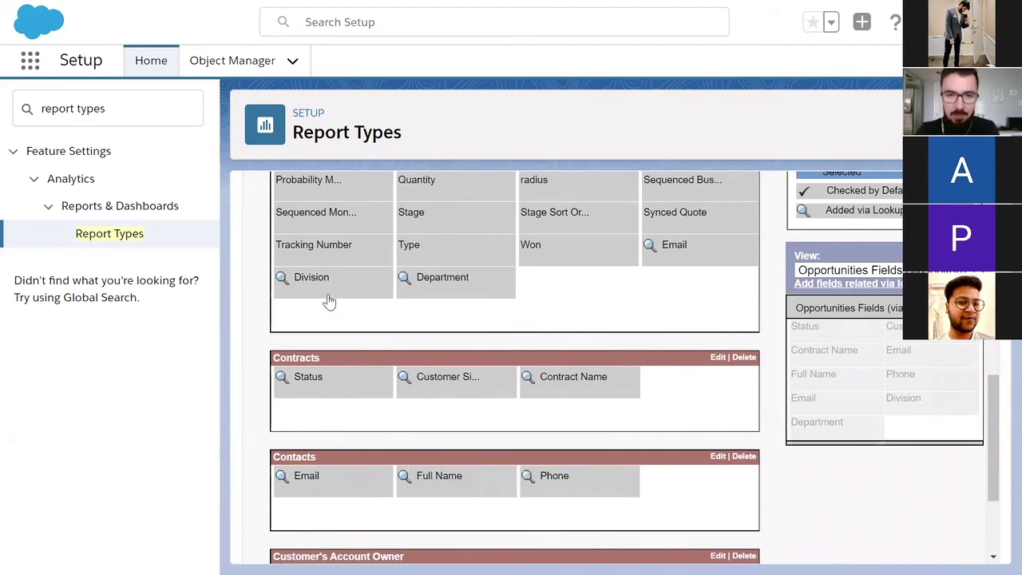
left_click(686, 265)
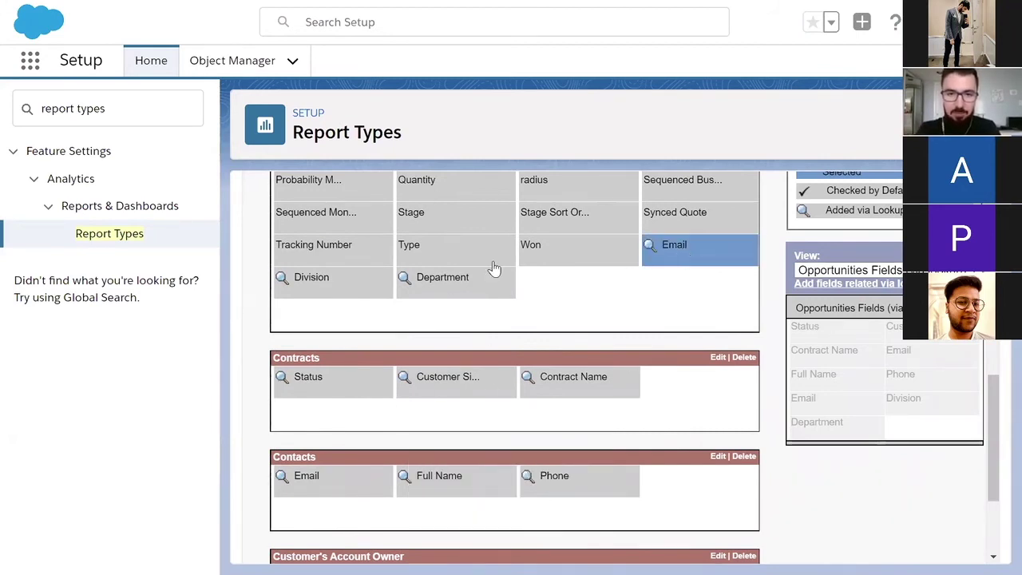
left_click(354, 284, "ctrl")
left_click(457, 288, "ctrl")
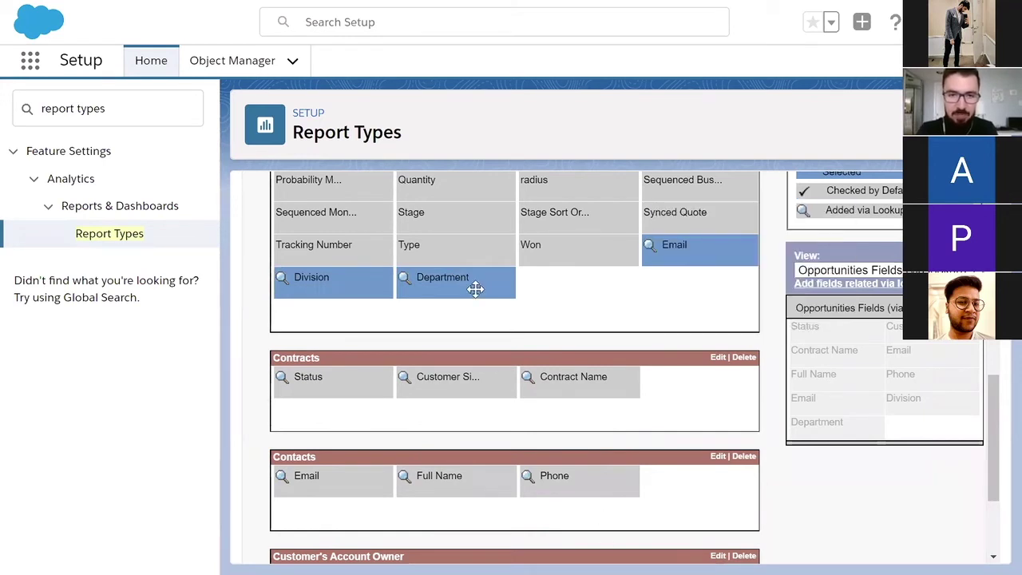
mouse_move(473, 284)
left_mouse_down()
mouse_move(421, 454)
mouse_move(399, 422)
mouse_move(428, 456)
mouse_move(354, 419)
mouse_move(387, 438)
left_mouse_up()
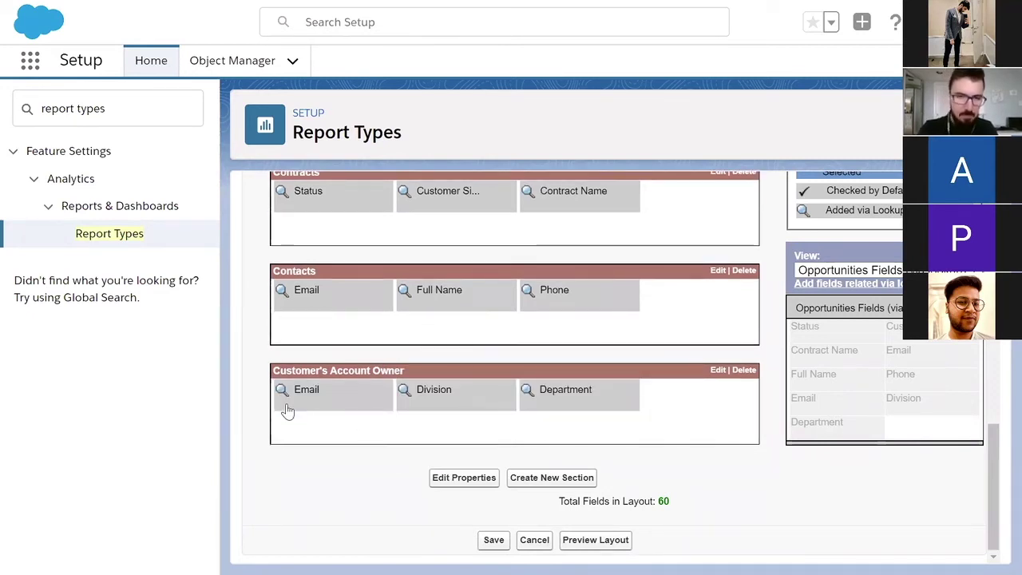
Set the display label of Email in the Customer's Account Owner section to "Account Owner: Email" and make the field checked by default
mouse_move(354, 400)
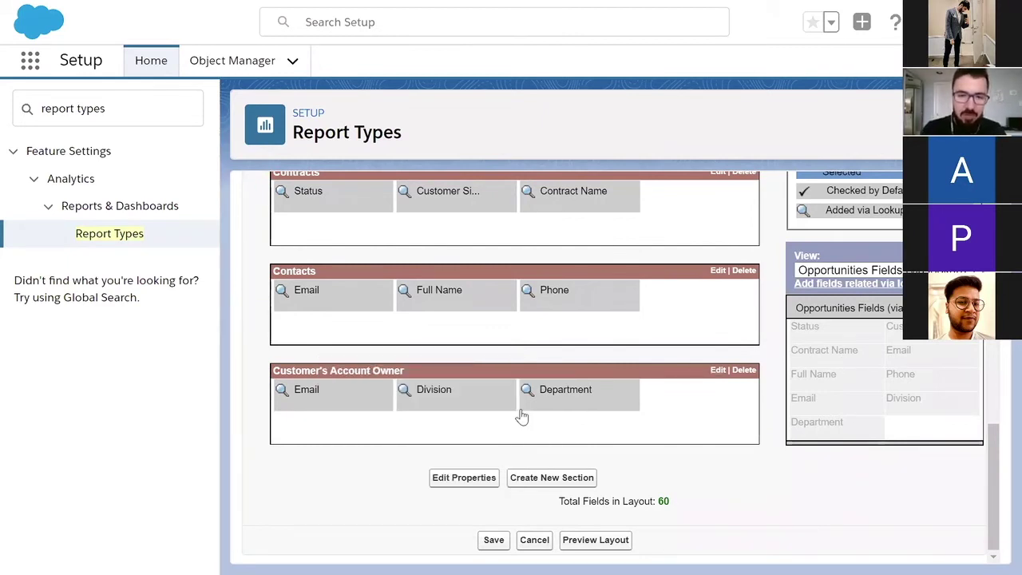
left_click(346, 401)
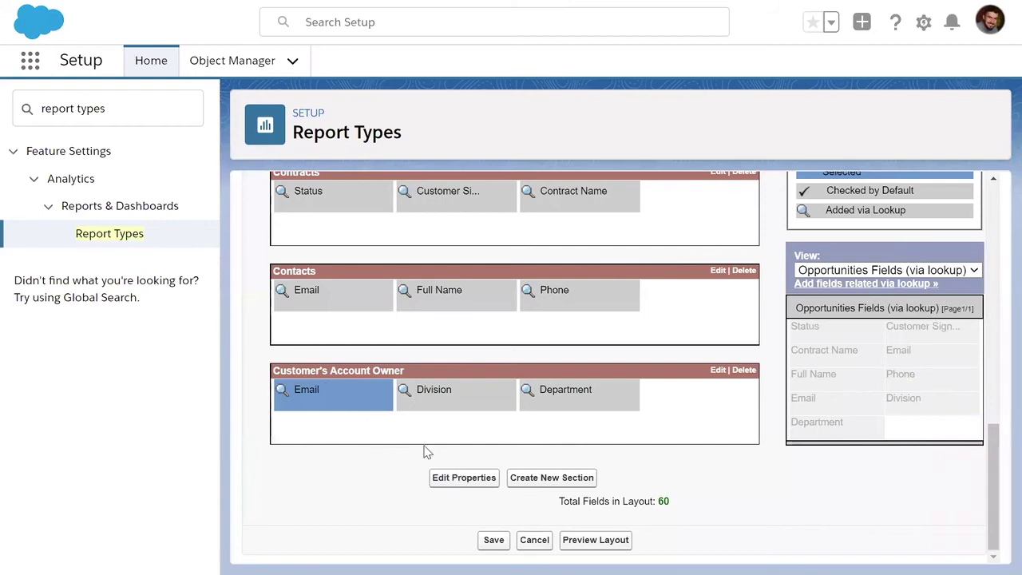
left_click(464, 481)
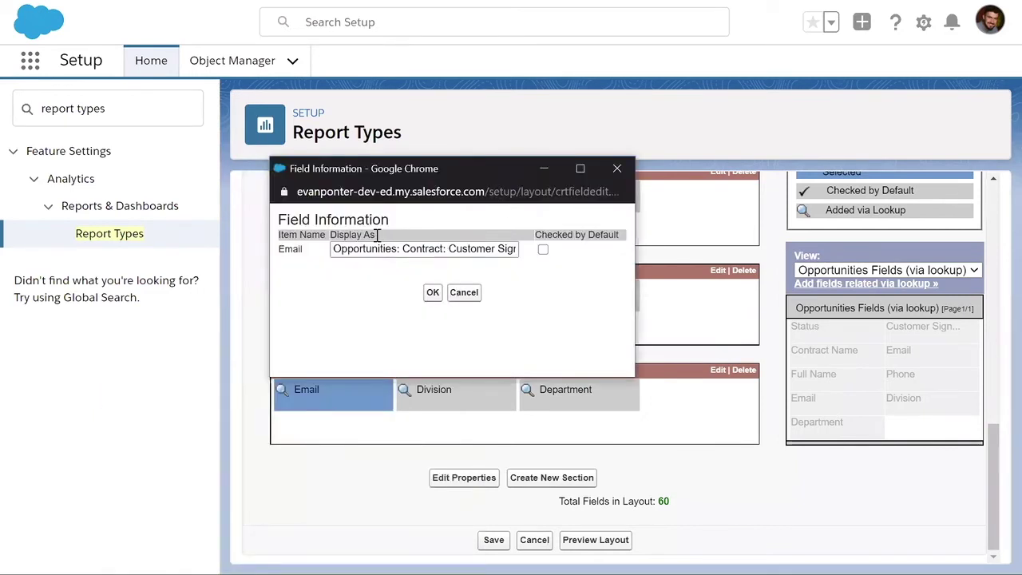
left_click_drag(332, 249, 539, 273)
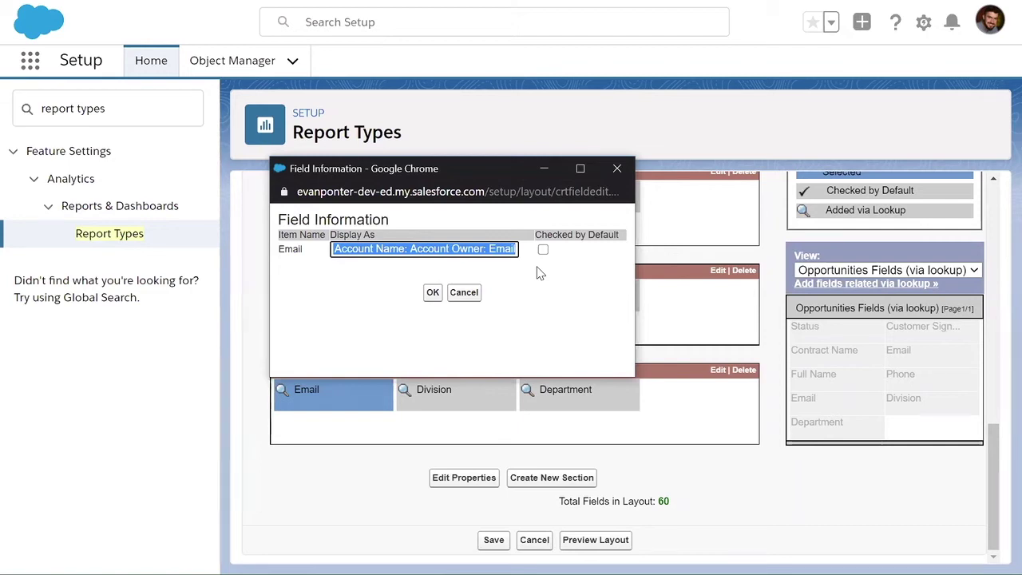
left_click(481, 250)
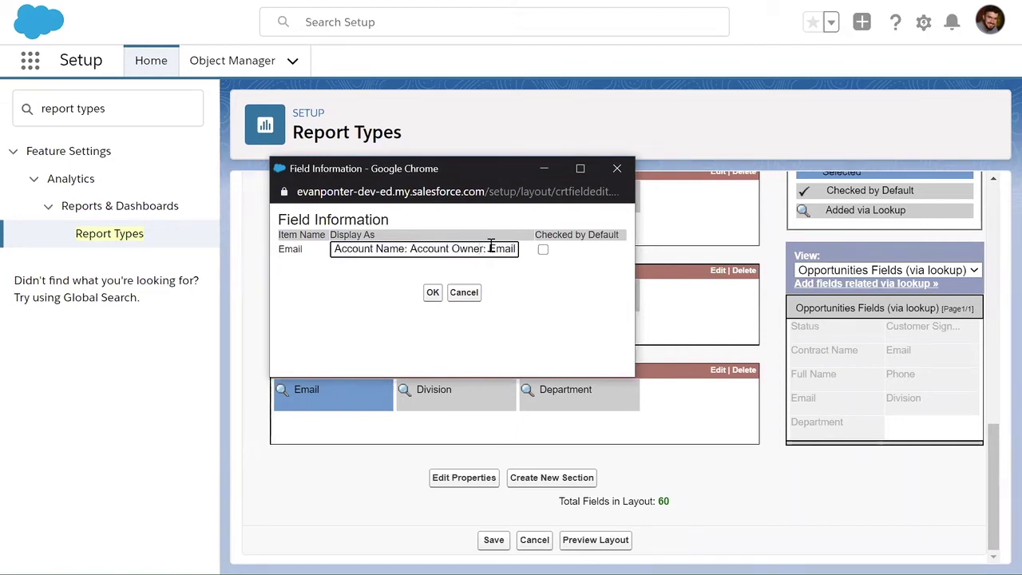
left_click_drag(491, 248, 349, 253)
left_click(349, 253)
key("Home")
key("shift+Right")
key("shift+Right")
key("shift+Right")
key("shift+Right")
key("shift+Right")
key("shift+Right")
key("shift+Right")
key("shift+Right")
key("shift+Right")
key("shift+Right")
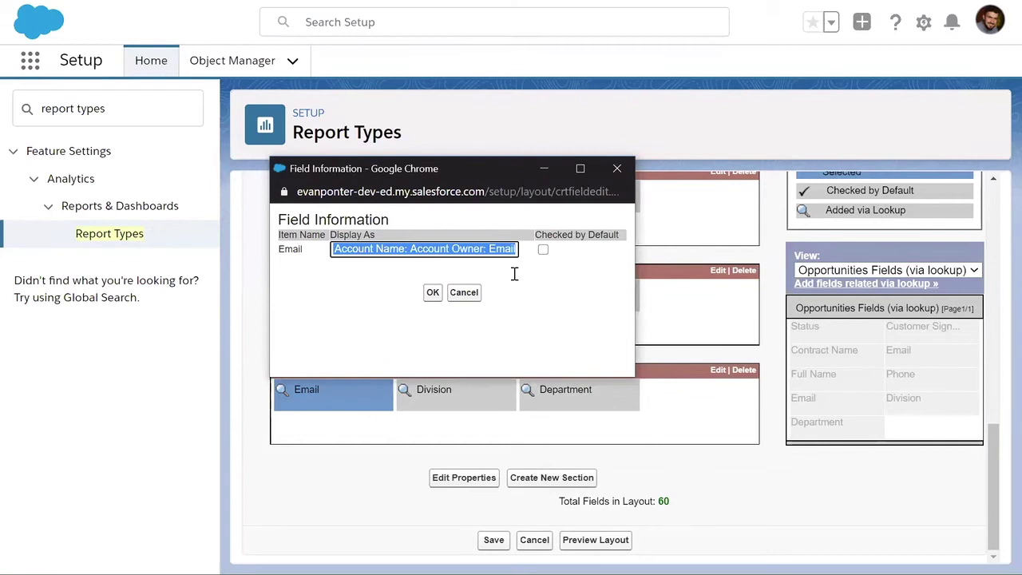
left_click_drag(514, 274, 415, 266)
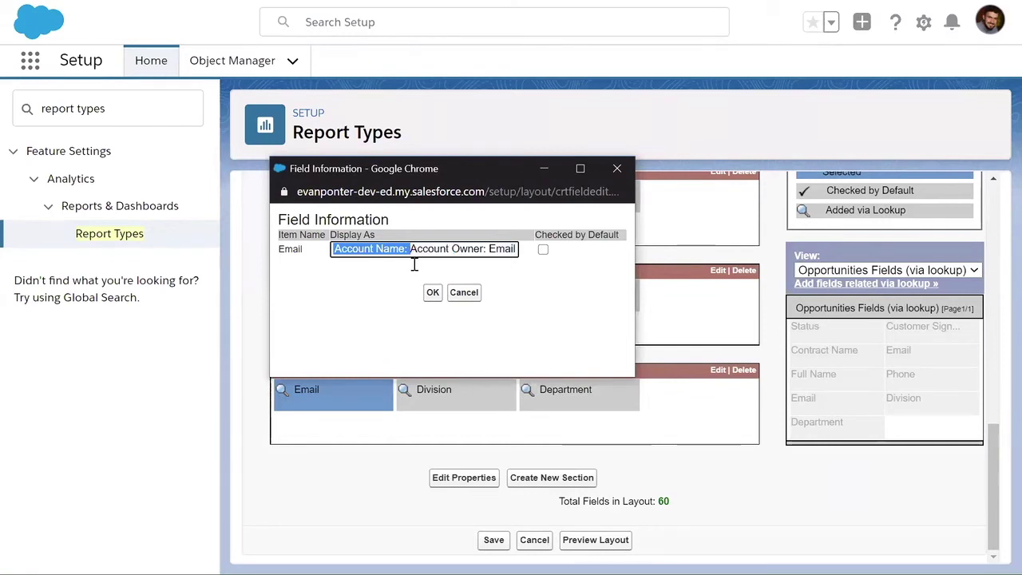
key("BackSpace")
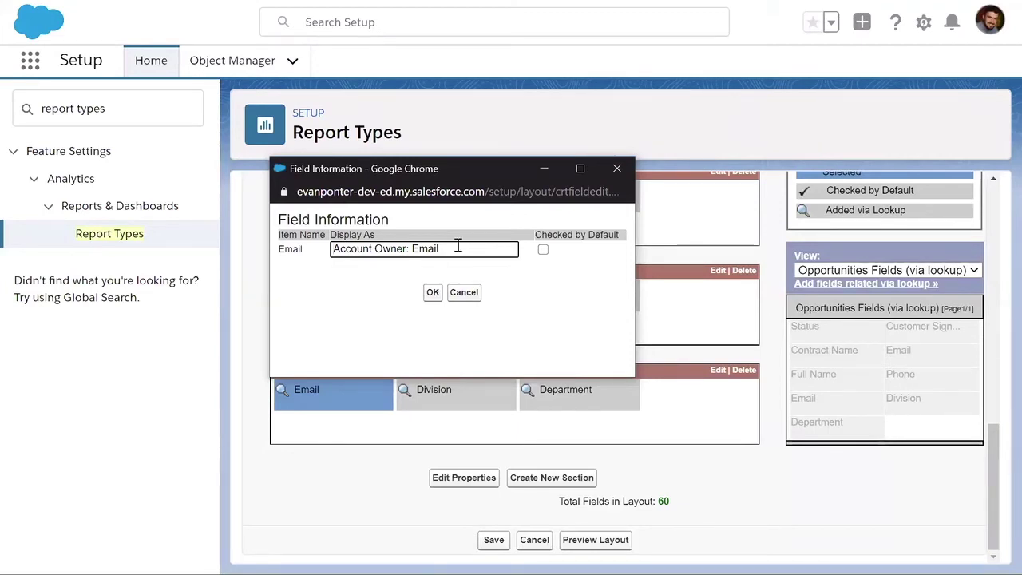
left_click(543, 250)
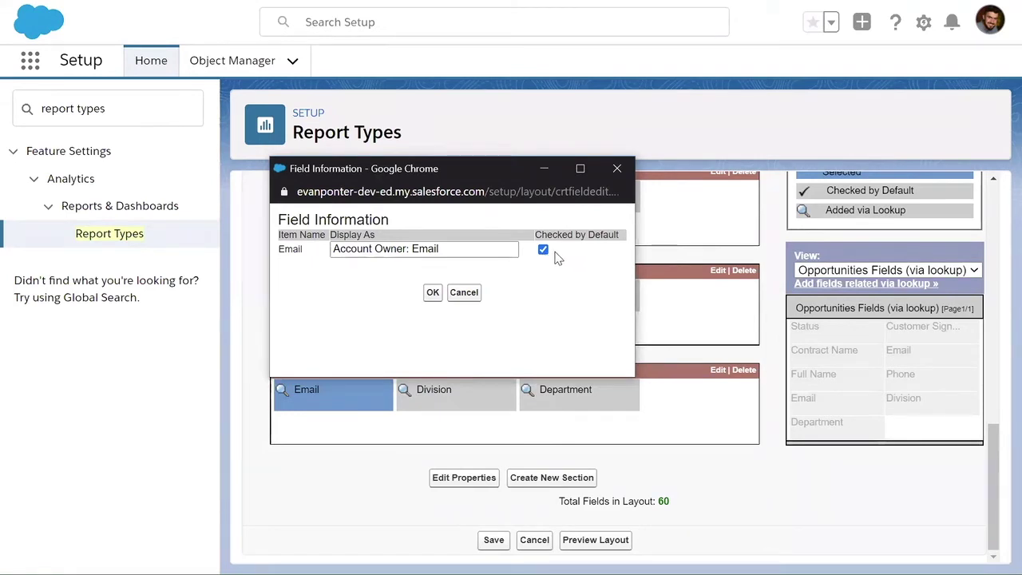
left_click(432, 293)
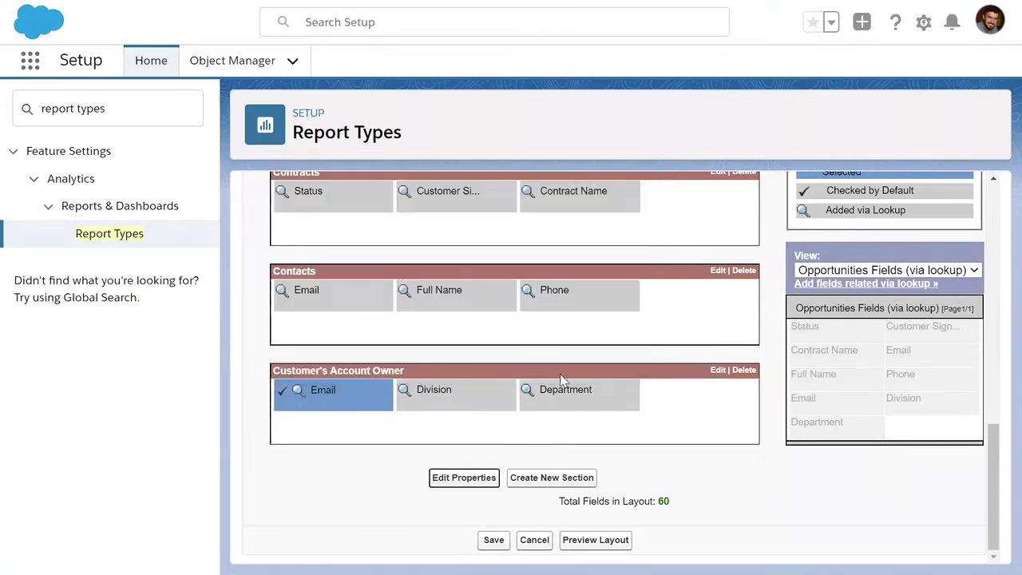
Make the Full Name field in the Contacts section checked by default
scroll(505, 384, "up", 2)
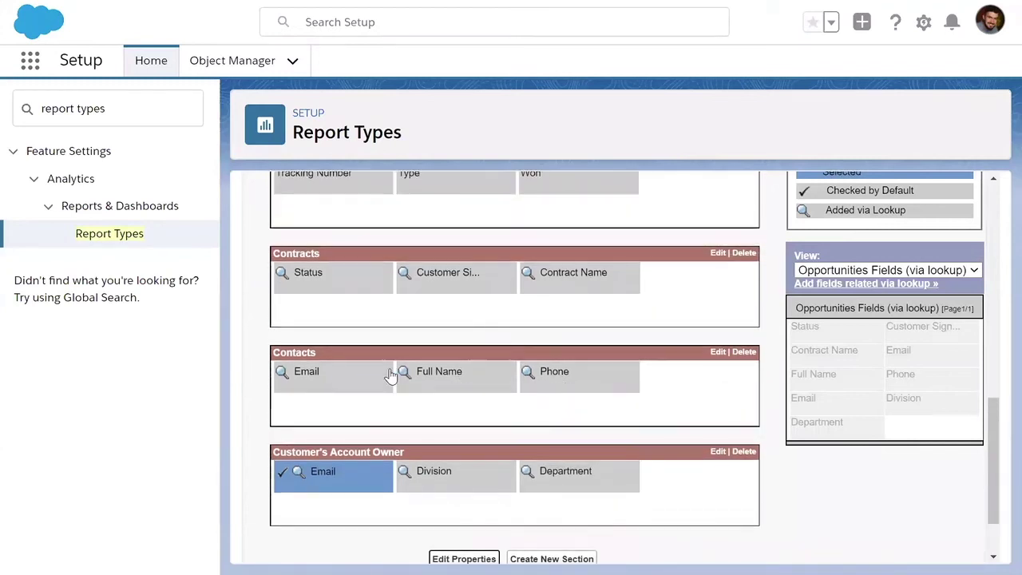
mouse_move(475, 386)
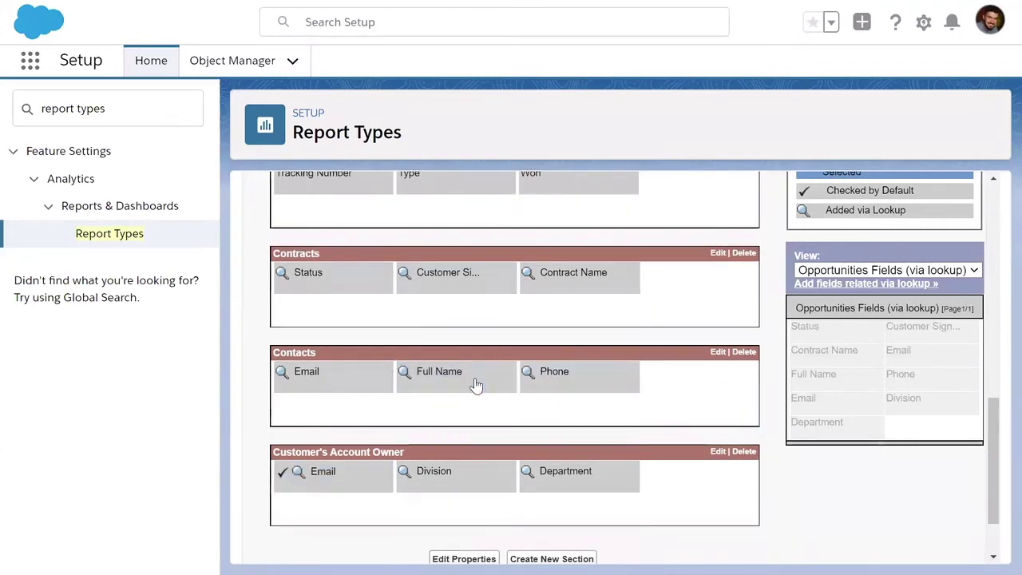
double_click(475, 386)
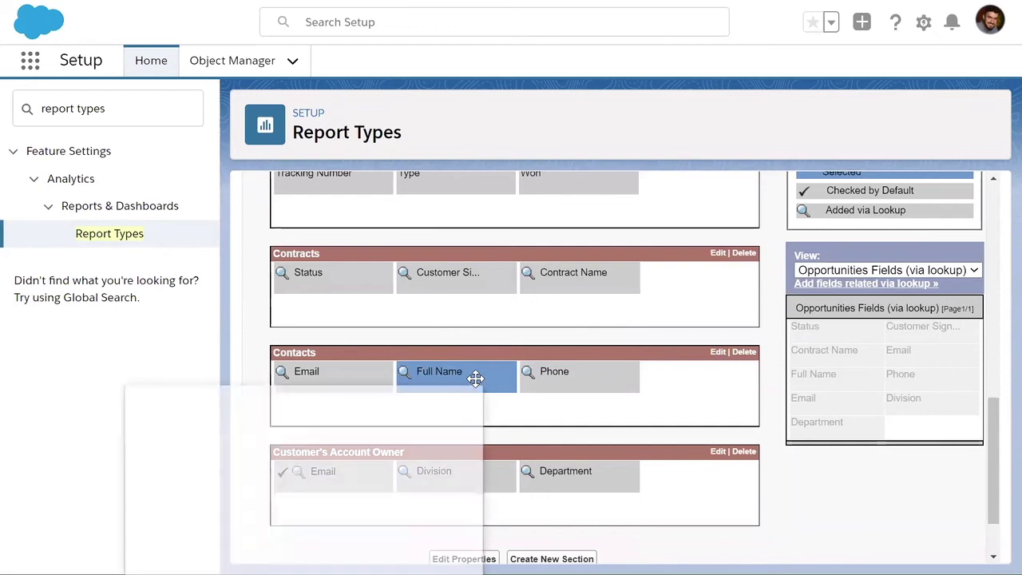
left_click(395, 477)
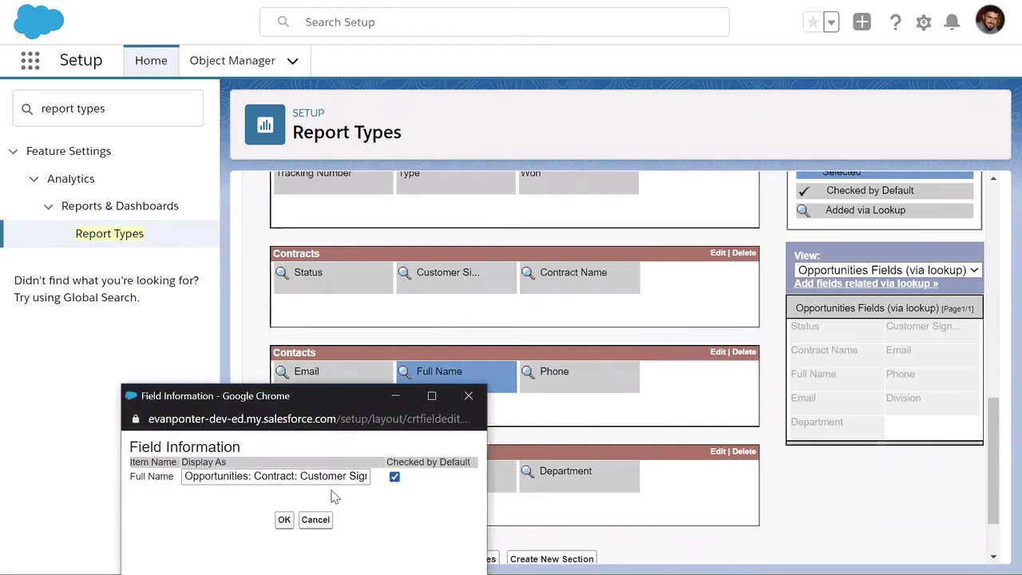
left_click(284, 520)
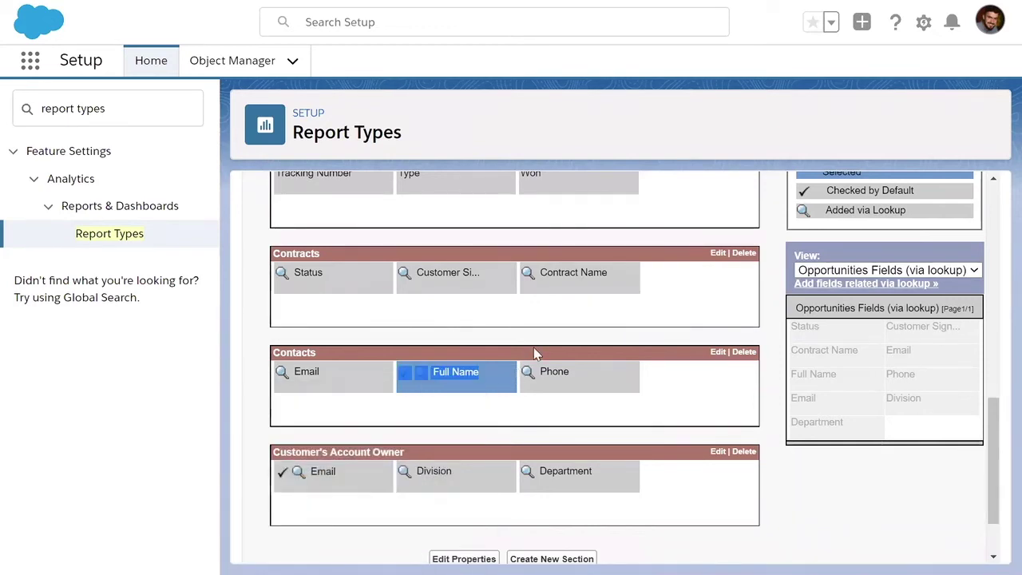
Open the shared properties of Email, Division and Department in the Customer's Account Owner section and show them as a full browser tab
scroll(535, 352, "up", 1)
scroll(534, 348, "down", 1)
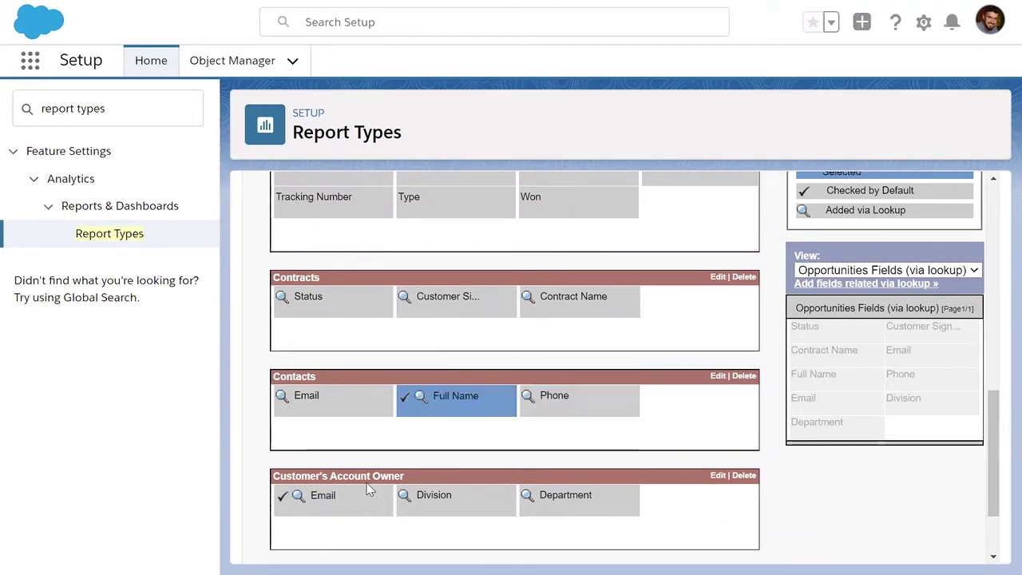
scroll(725, 472, "down", 3)
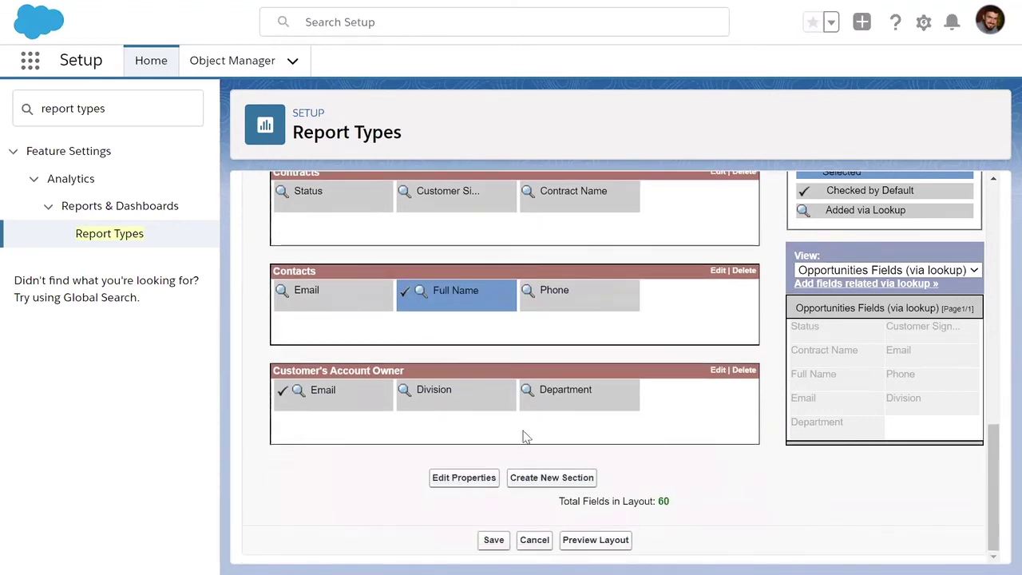
left_click(357, 394)
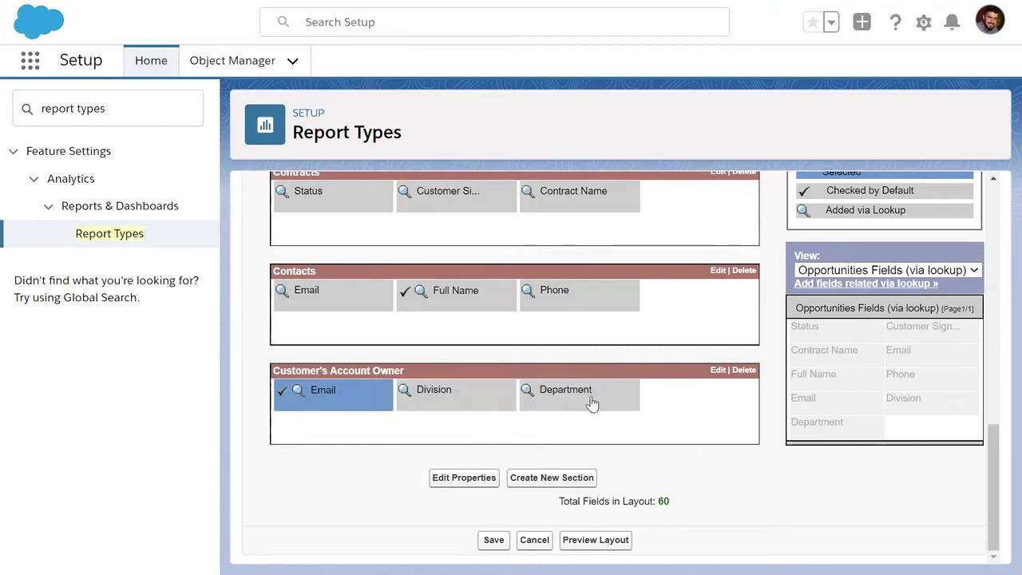
left_click(588, 393, "shift")
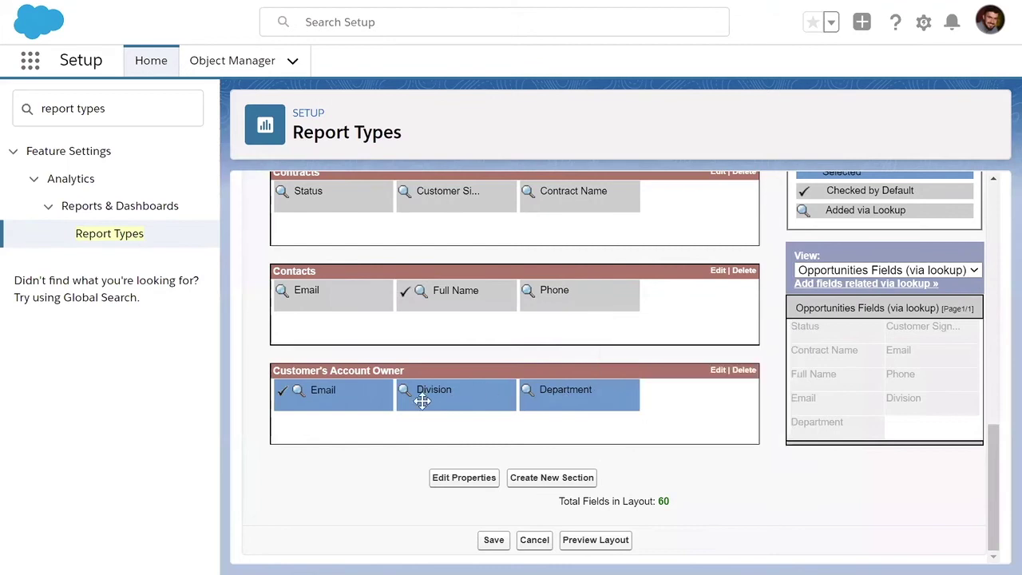
left_click(464, 478)
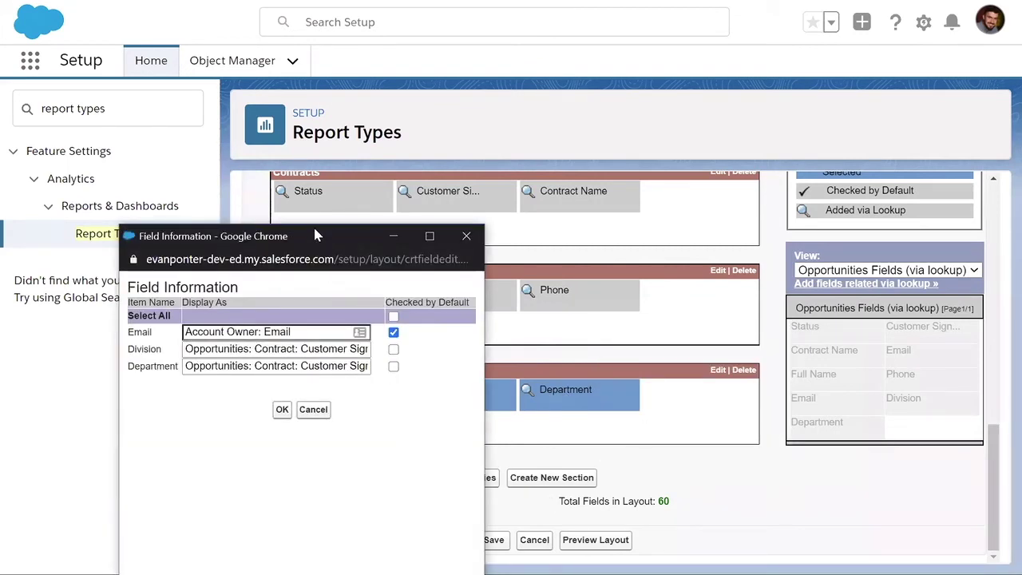
left_click_drag(313, 243, 405, 105)
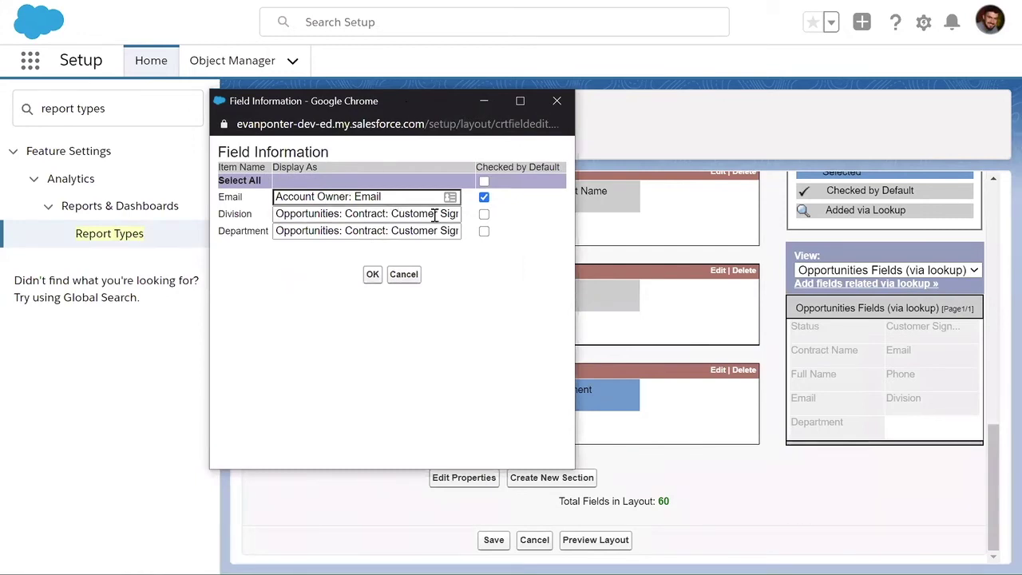
right_click(382, 101)
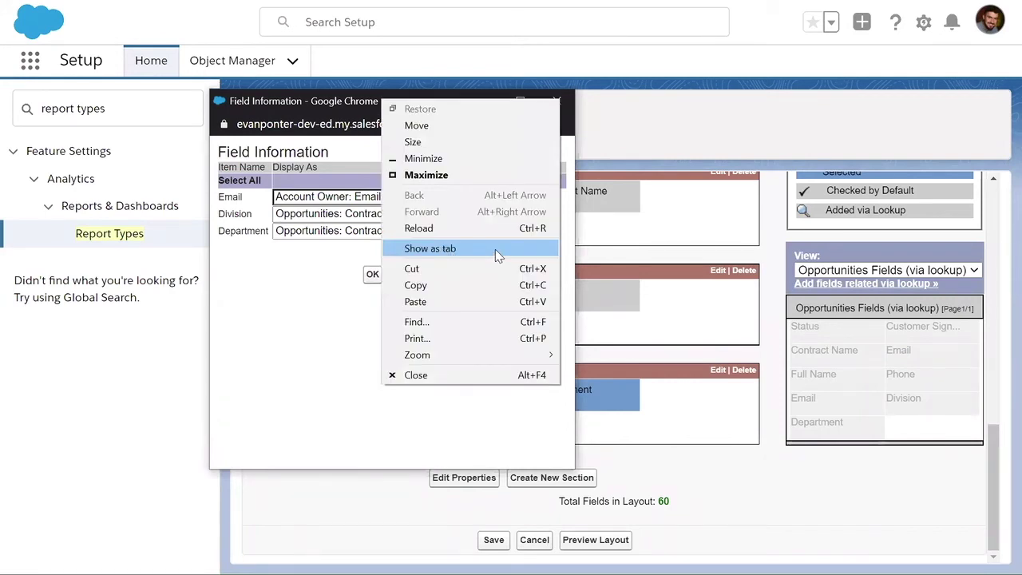
left_click(495, 249)
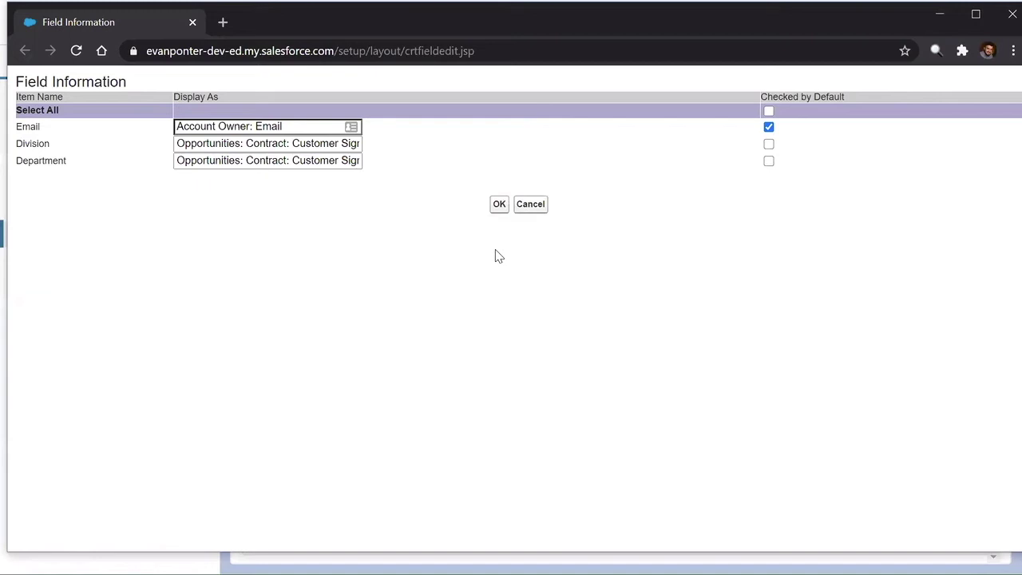
Find and replace the lookup prefix with nothing, relabelling the fields as "Account Owner: Division" and "Account Owner: Department", and apply the labels
left_click(937, 52)
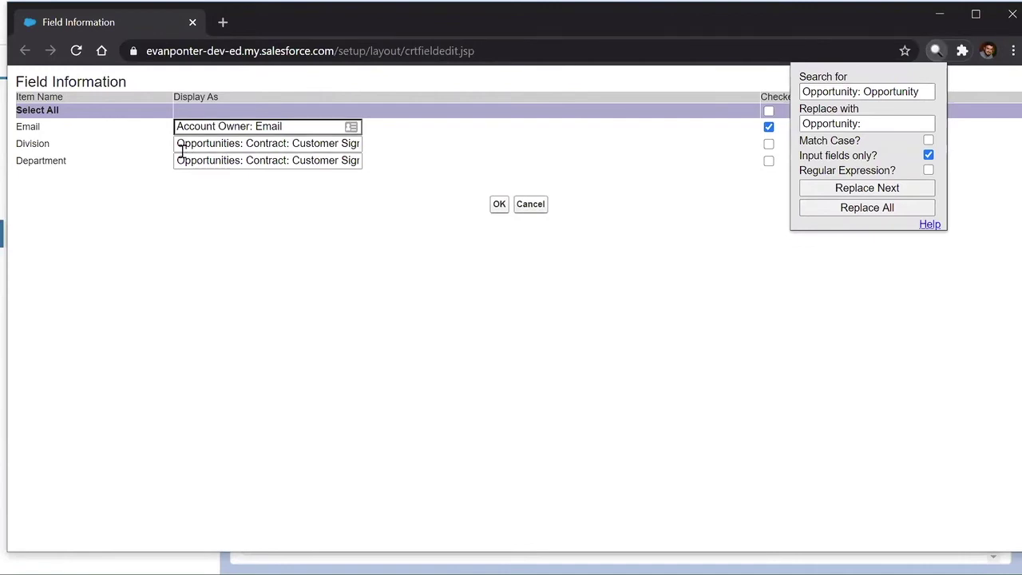
left_click_drag(336, 143, 244, 146)
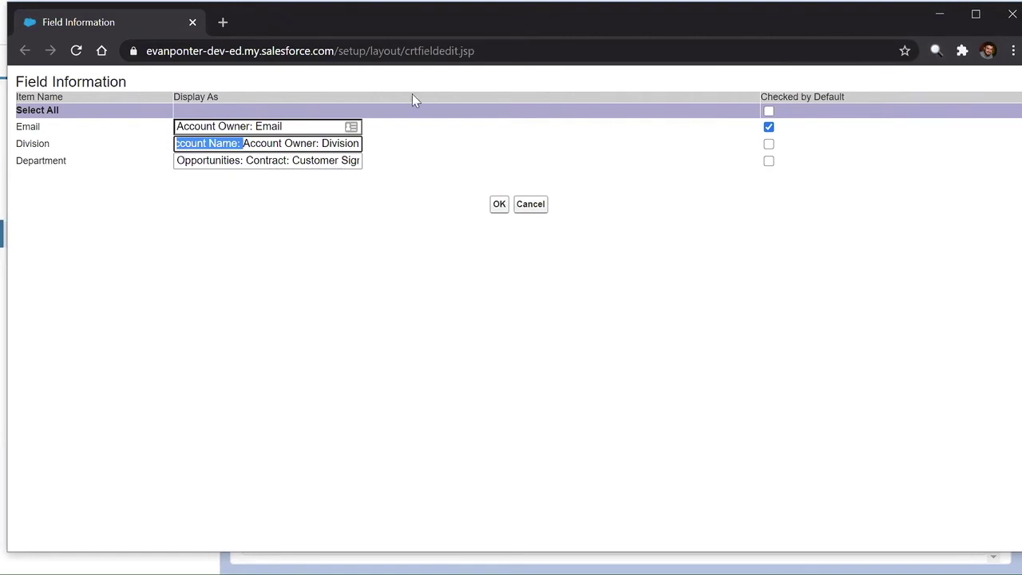
left_click(936, 50)
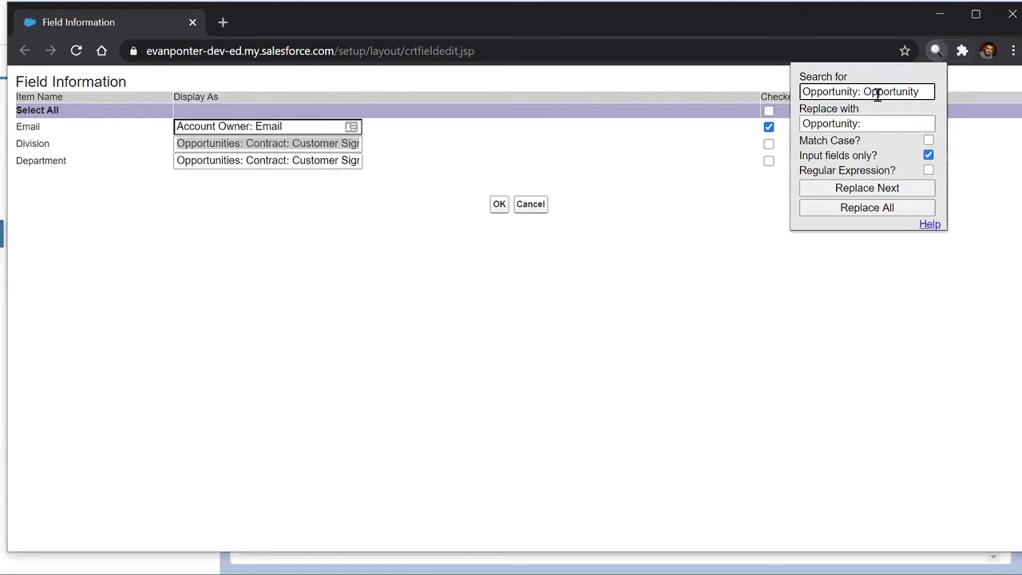
triple_click(878, 94)
type("Signed By: Account Name:")
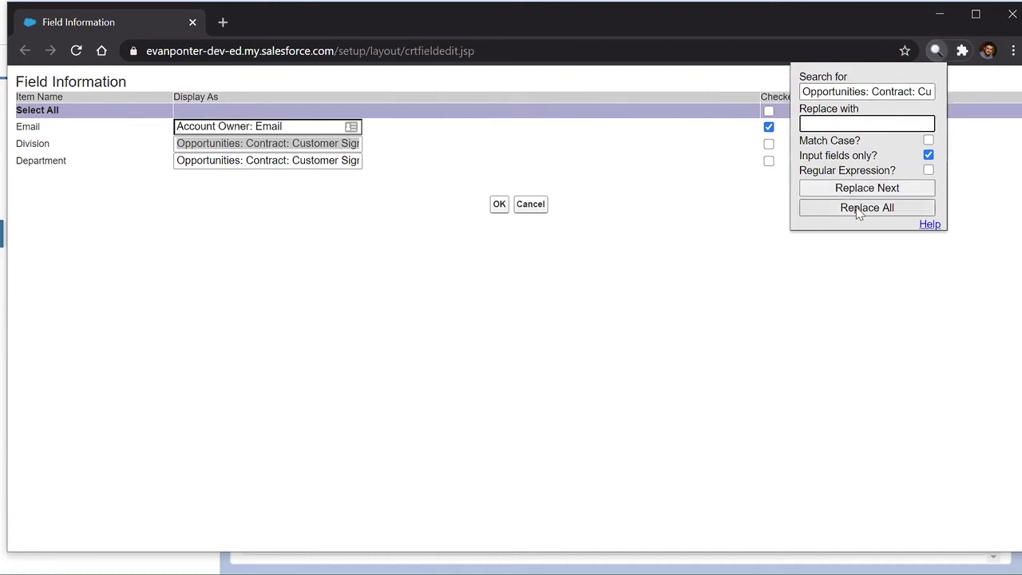
left_click(859, 217)
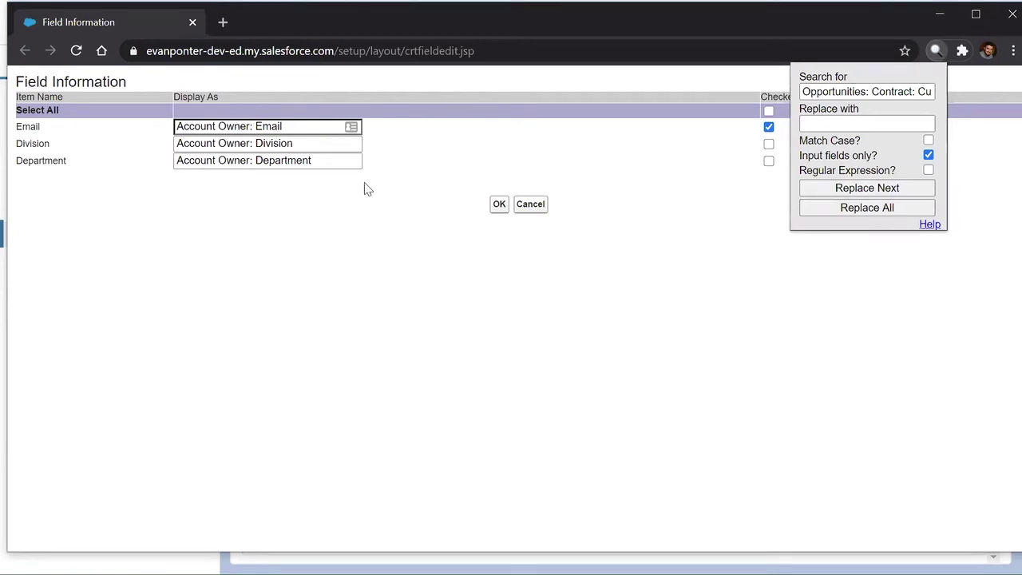
left_click(499, 205)
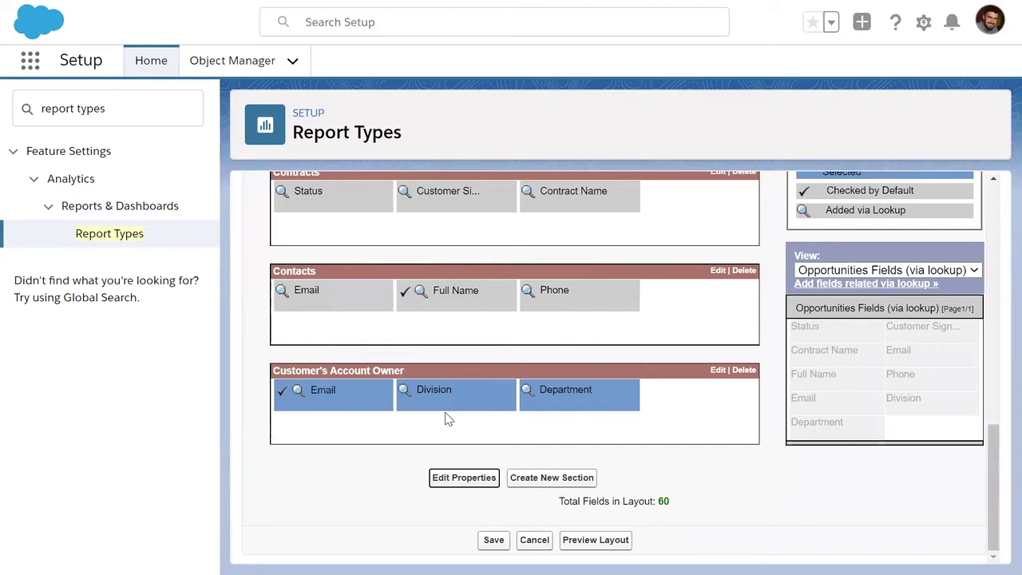
Set Email and Department of the Customer's Account Owner section as checked by default, leaving Division unchecked
left_click(471, 490)
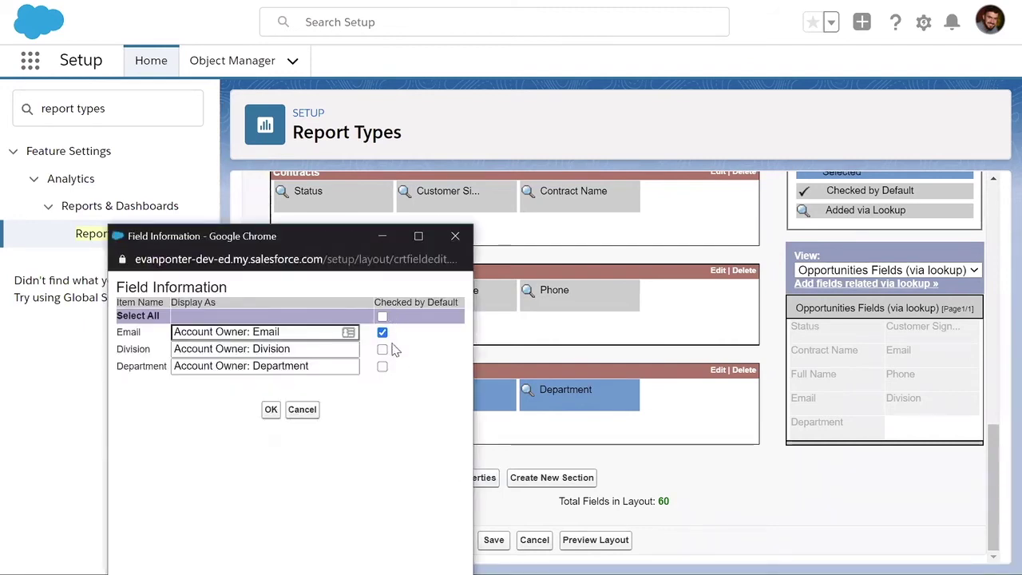
left_click(383, 367)
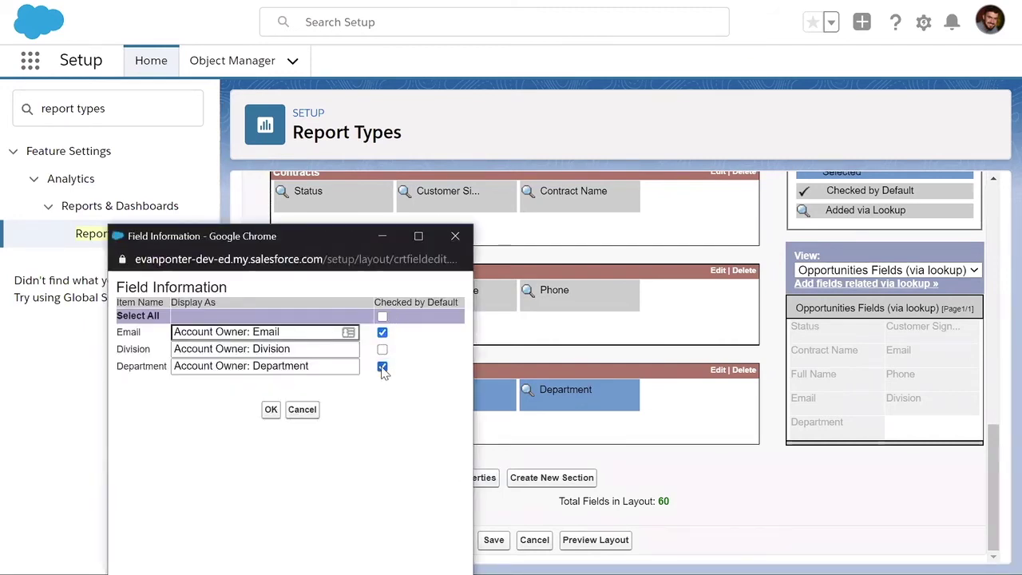
left_click(383, 367)
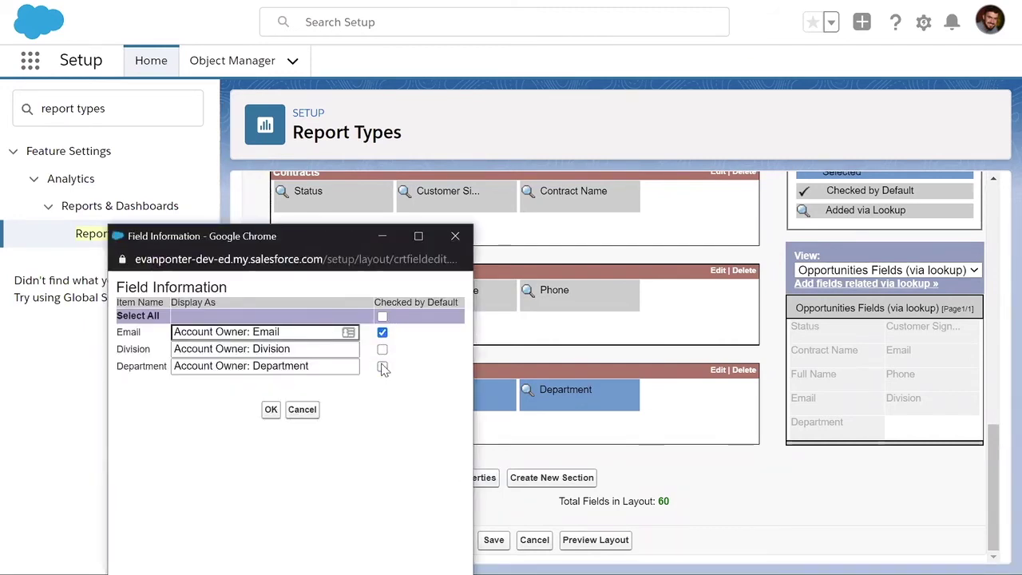
left_click(383, 317)
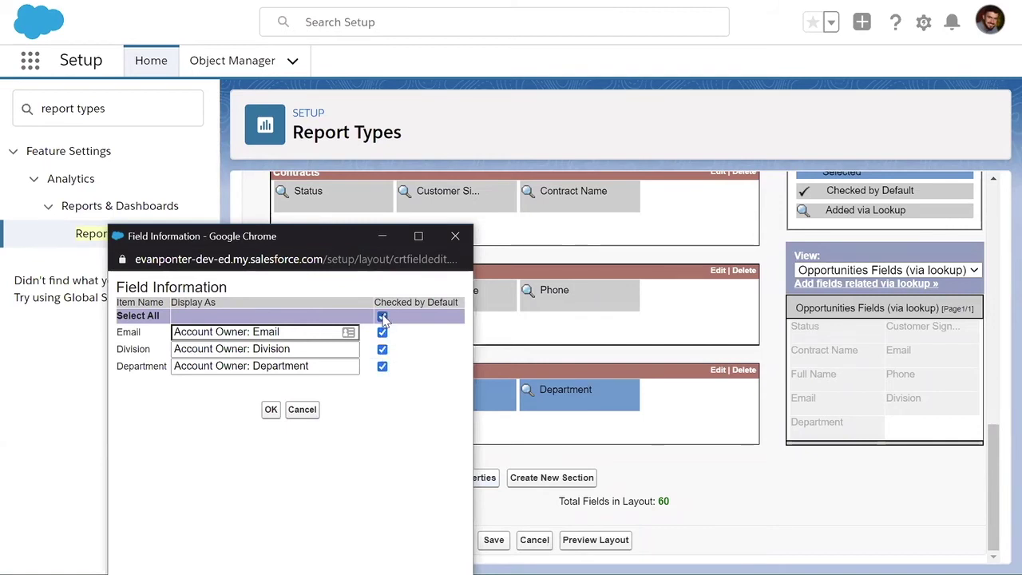
left_click(382, 317)
left_click(383, 333)
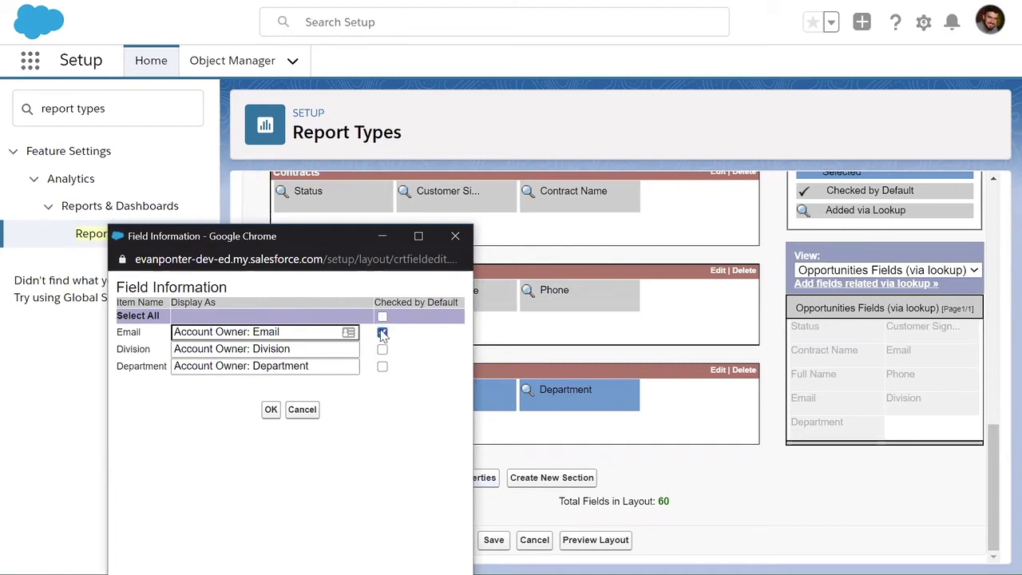
left_click(382, 366)
left_click(270, 410)
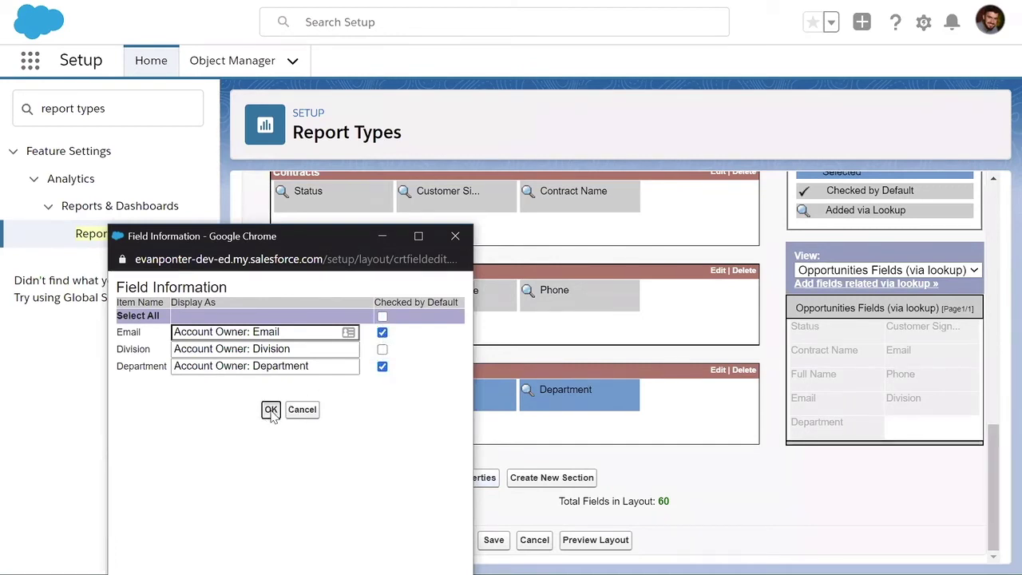
scroll(626, 387, "up", 9)
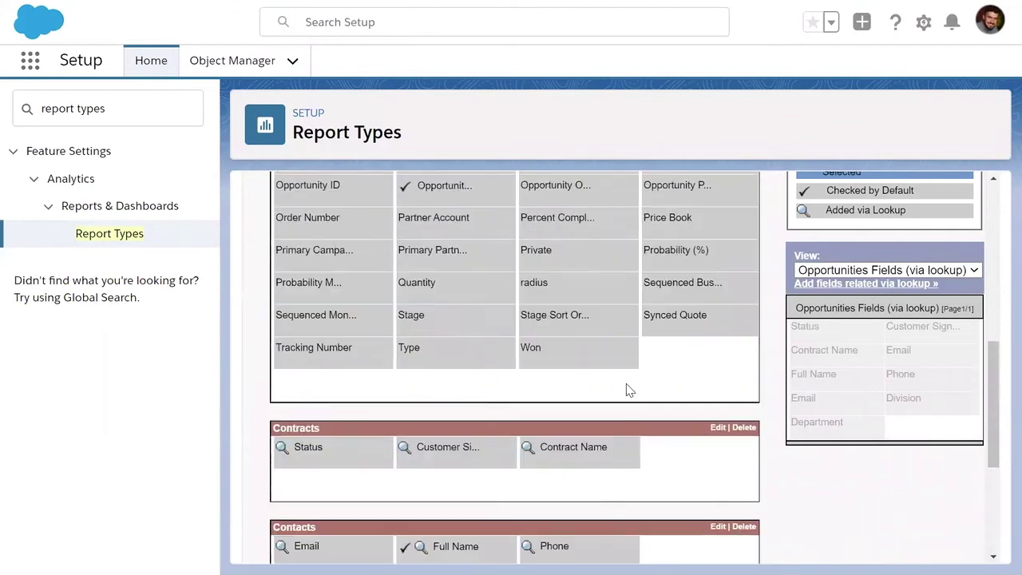
scroll(629, 372, "up", 1)
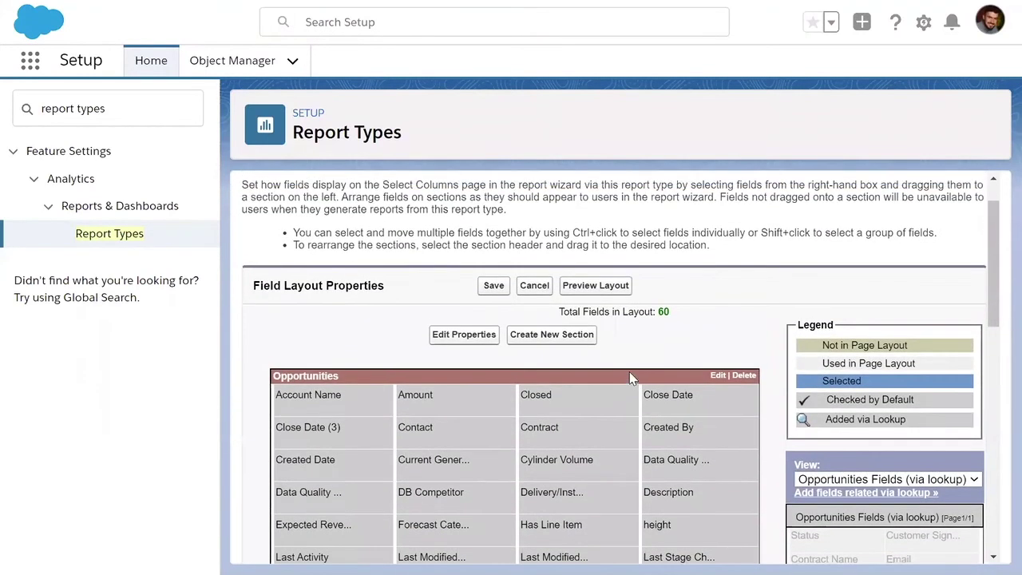
scroll(629, 372, "down", 1)
scroll(629, 371, "down", 1)
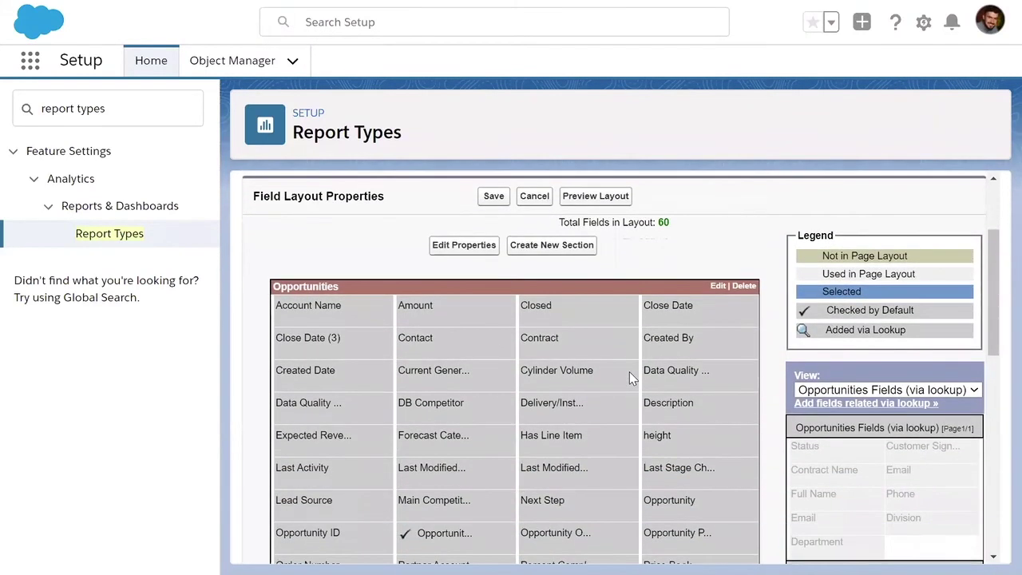
scroll(629, 371, "down", 1)
scroll(629, 371, "up", 1)
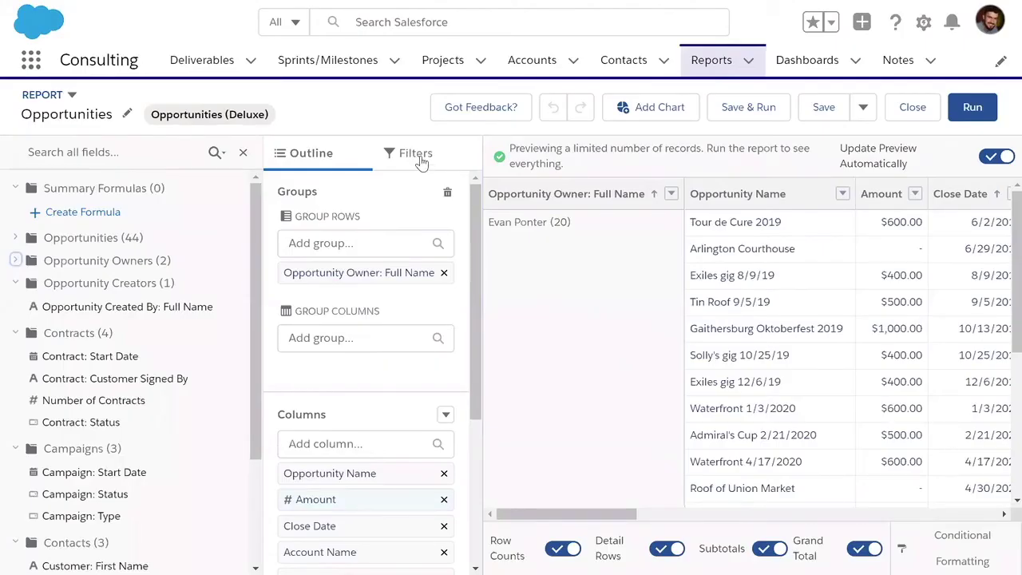
In the Opportunities report, show the filters, hide the fields pane and examine the date fields offered by the Close Date filter
left_click(416, 154)
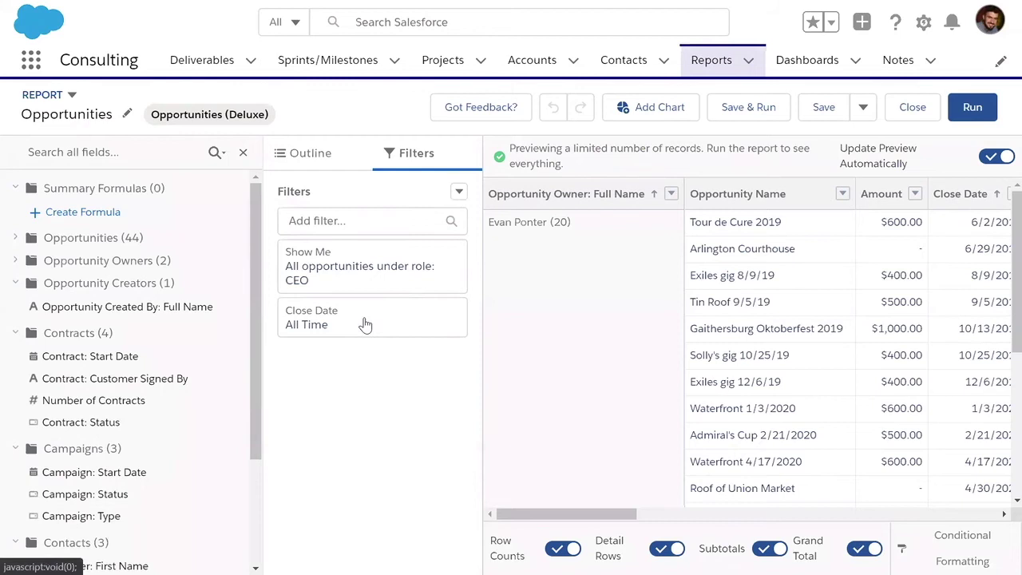
left_click(244, 152)
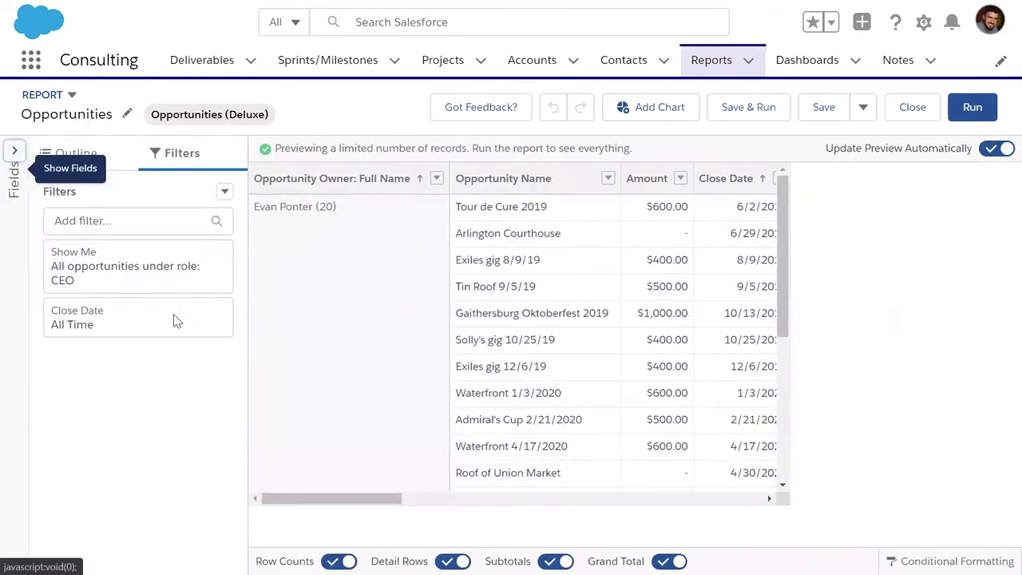
left_click(159, 325)
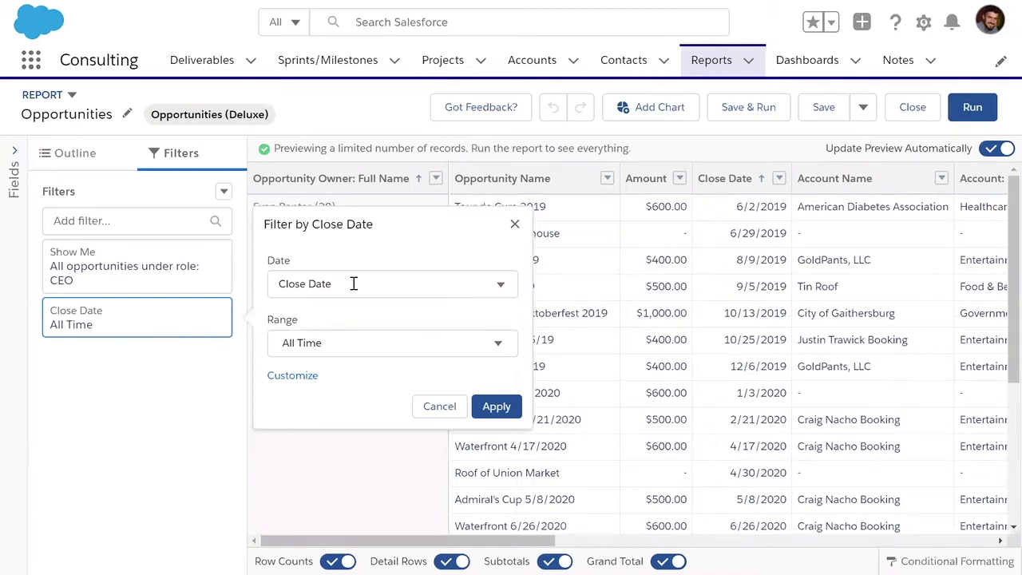
left_click(401, 286)
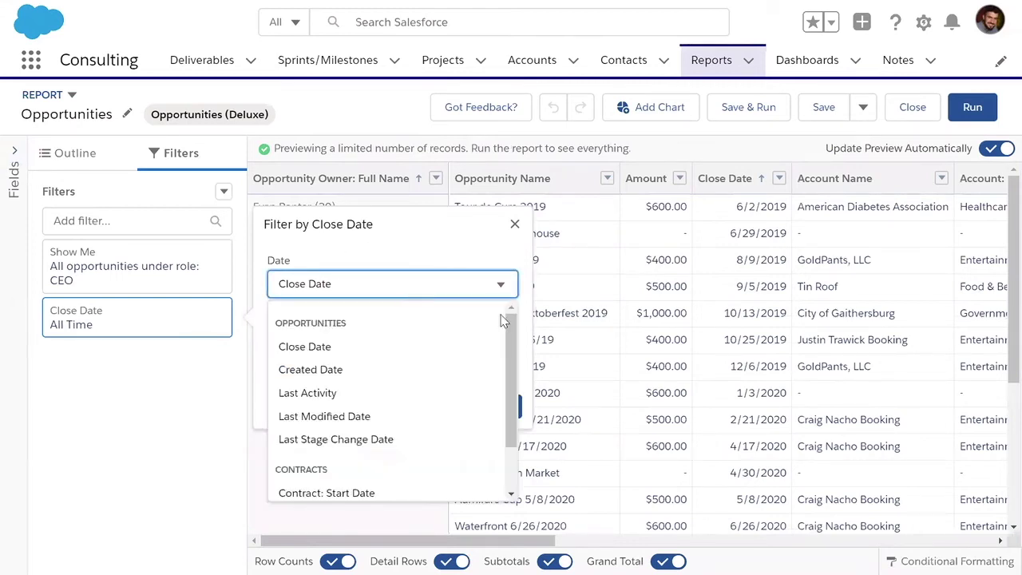
left_click_drag(514, 338, 512, 397)
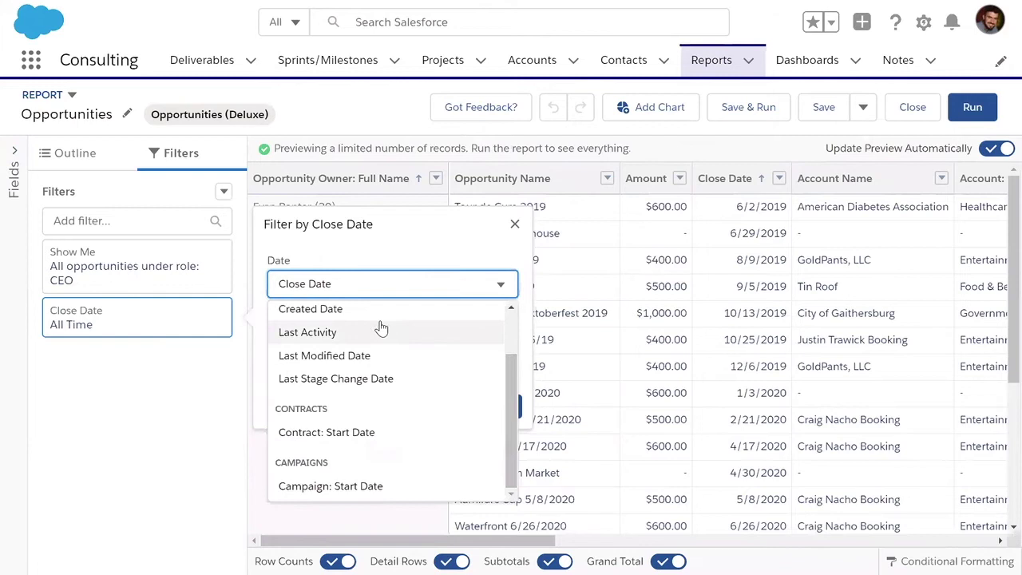
left_click_drag(515, 435, 520, 357)
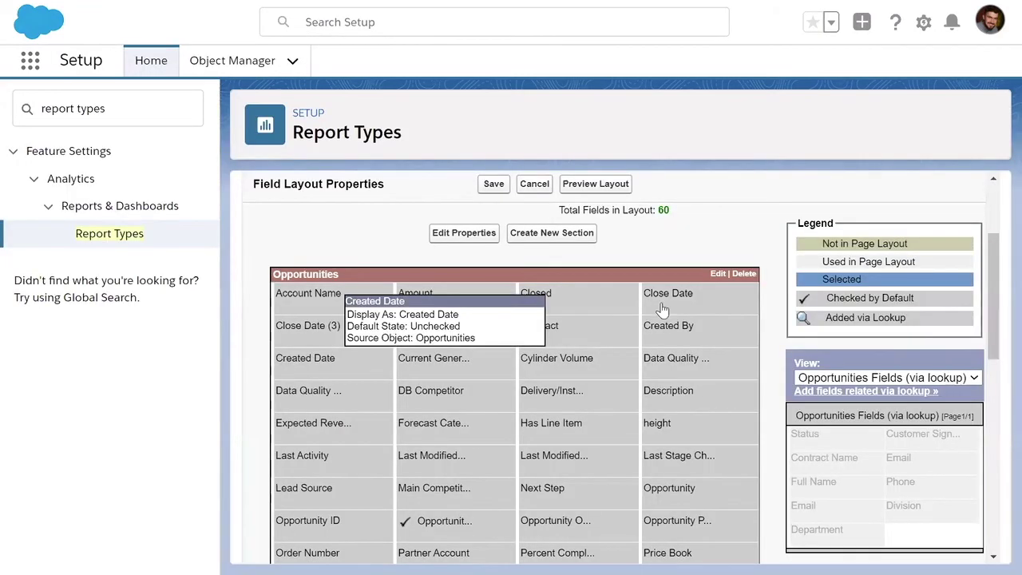
Switch to the report type layout and examine the fields in its Opportunities section
scroll(554, 406, "down", 2)
scroll(554, 406, "down", 1)
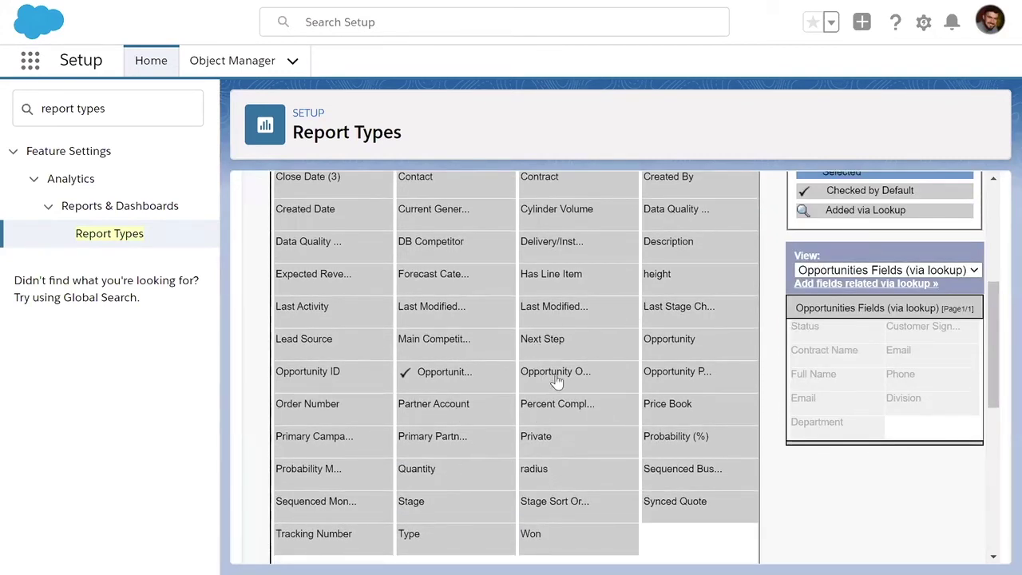
scroll(735, 331, "up", 3)
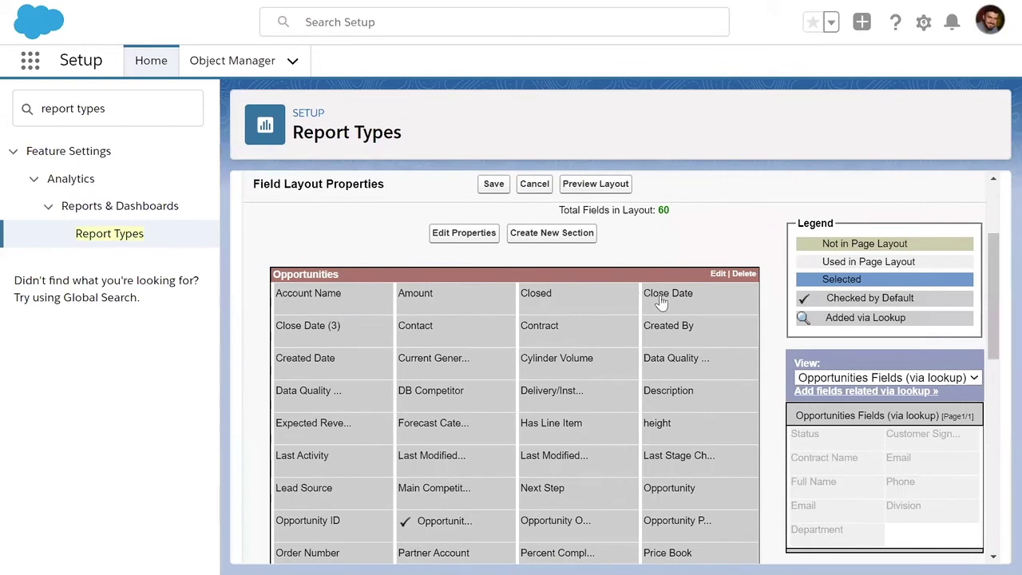
Return to the report's Close Date filter and examine its selectable date fields and range options
mouse_move(595, 304)
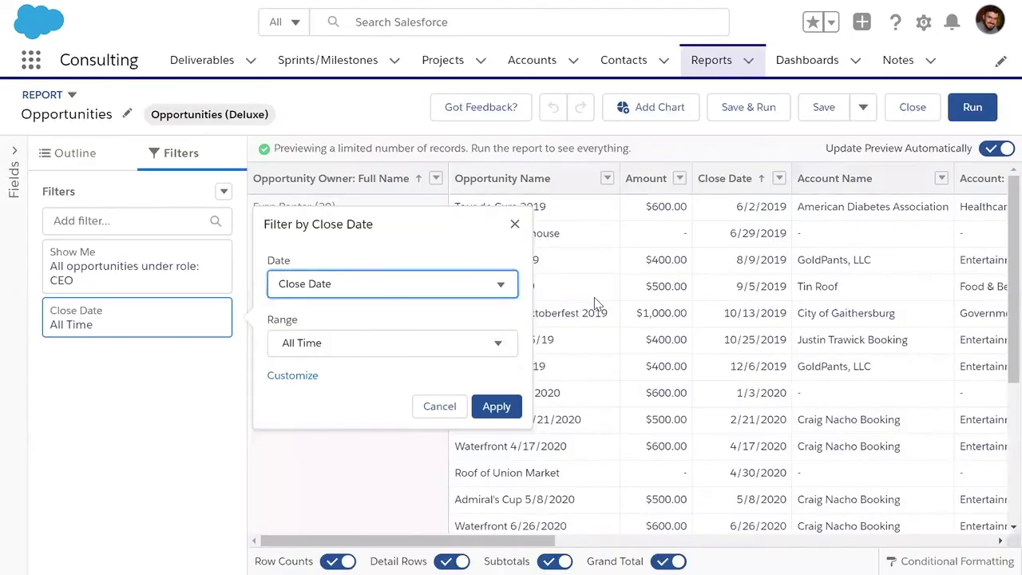
left_click(397, 286)
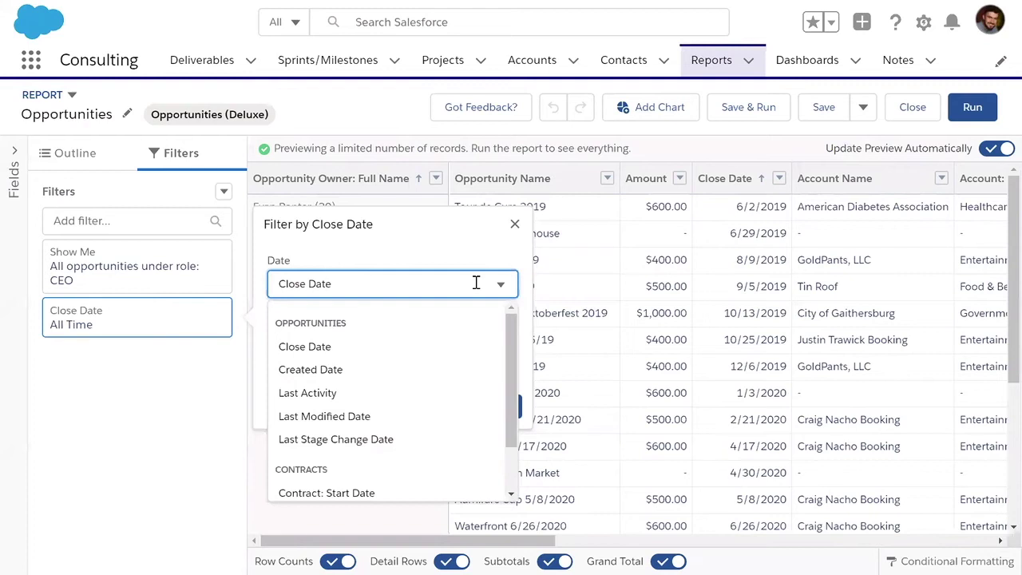
left_click(372, 264)
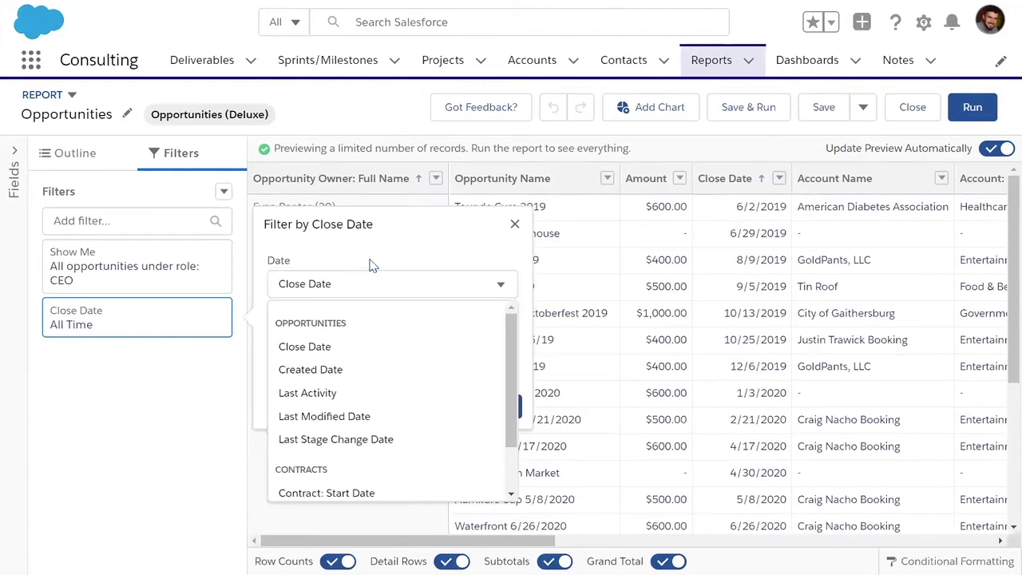
left_click(388, 351)
scroll(360, 467, "down", 1)
scroll(359, 467, "down", 5)
scroll(359, 466, "up", 6)
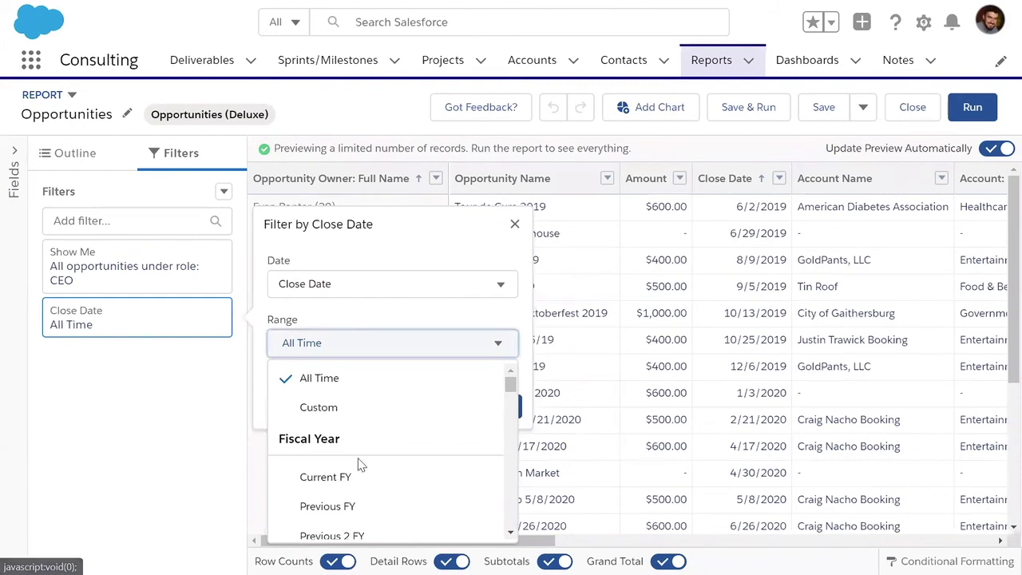
left_click(396, 285)
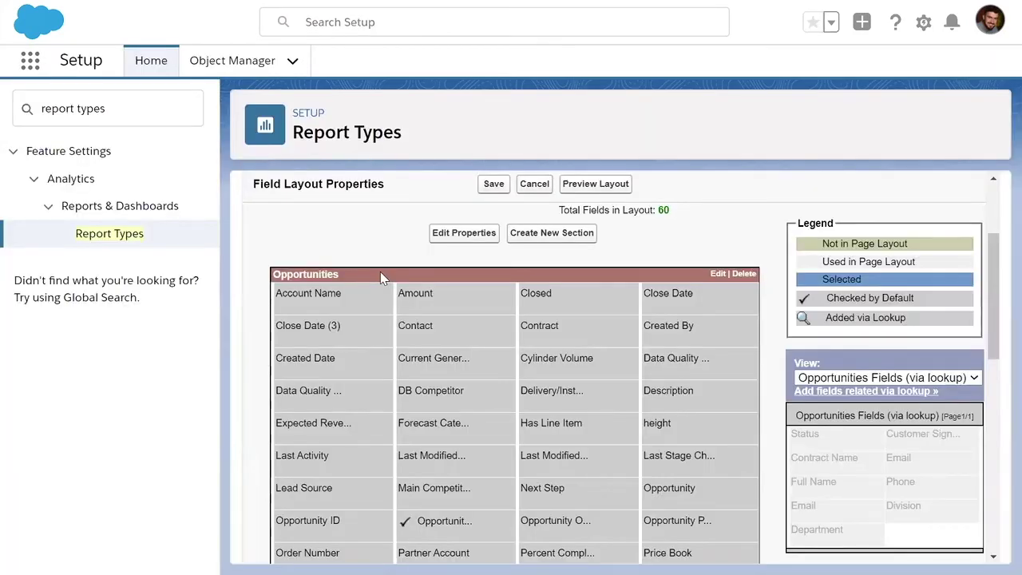
Save the field layout of the Opportunities (Deluxe) report type
scroll(453, 391, "down", 6)
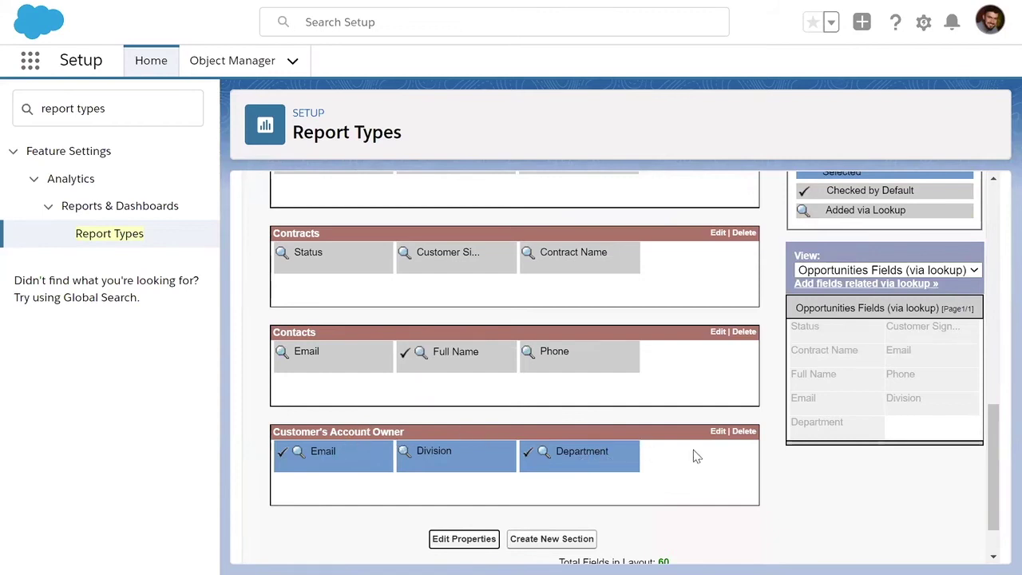
scroll(639, 450, "down", 1)
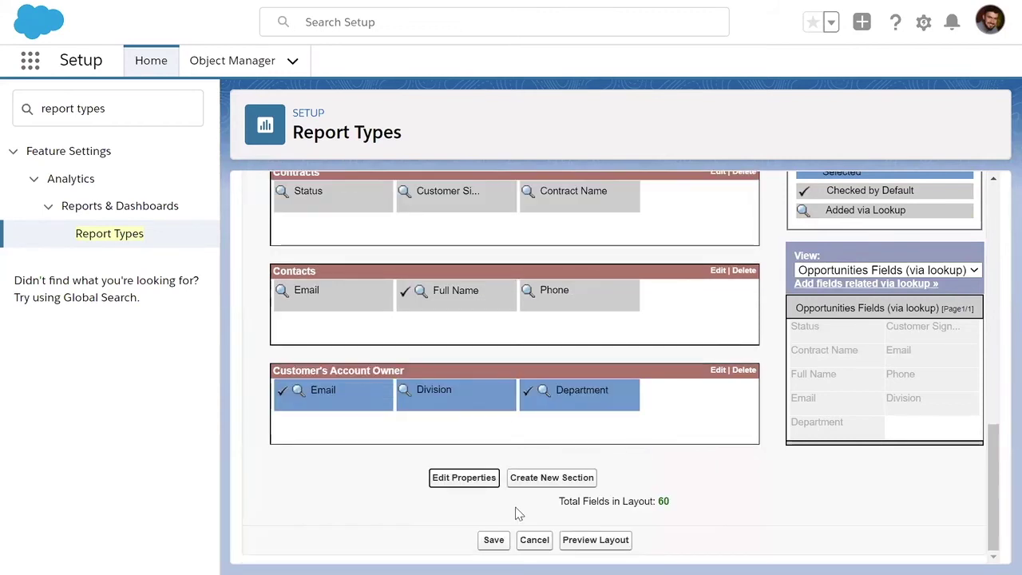
left_click(495, 541)
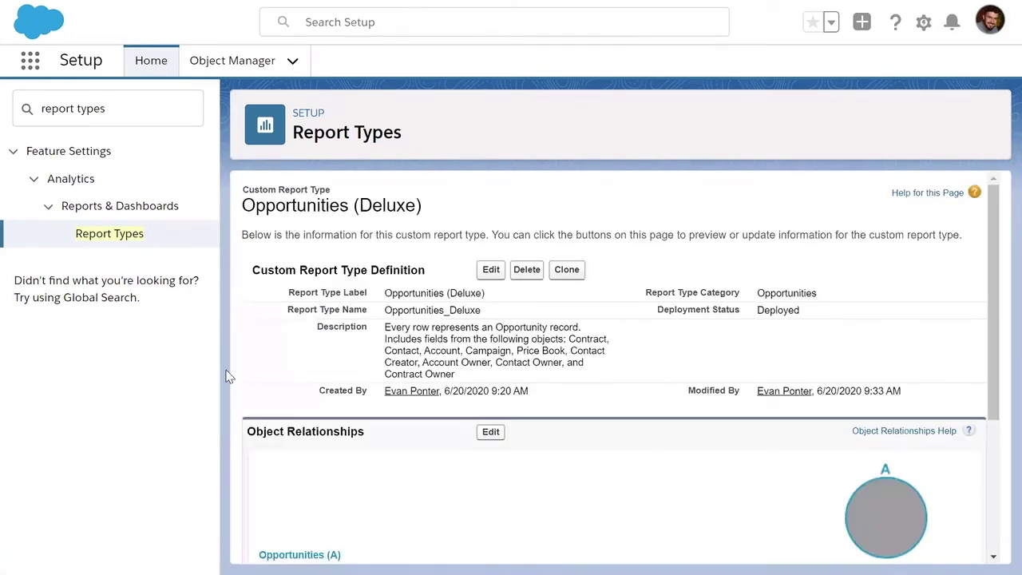
Open the list of custom report types and switch it to the Deluxe Report Types view
left_click(116, 242)
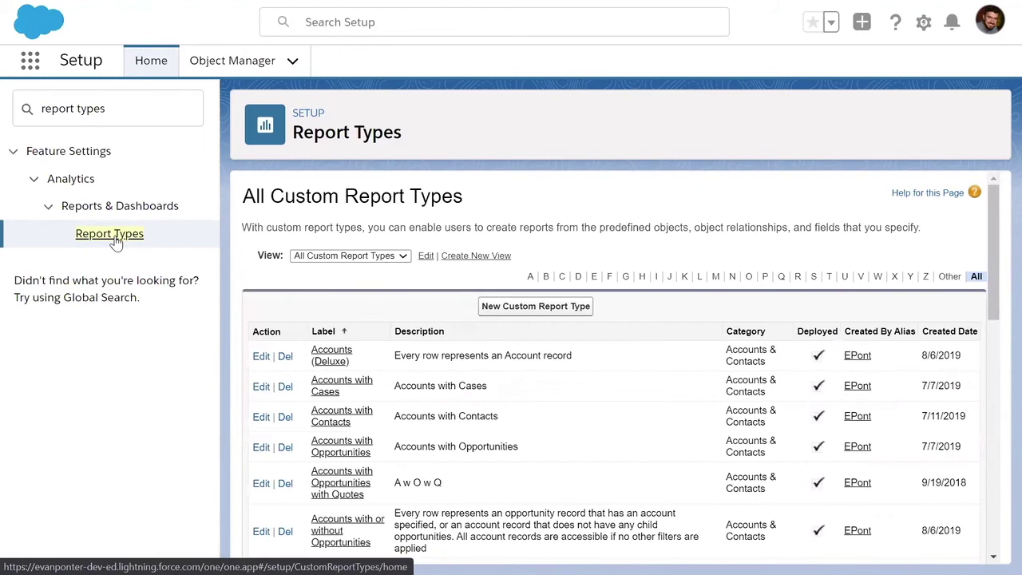
left_click(390, 257)
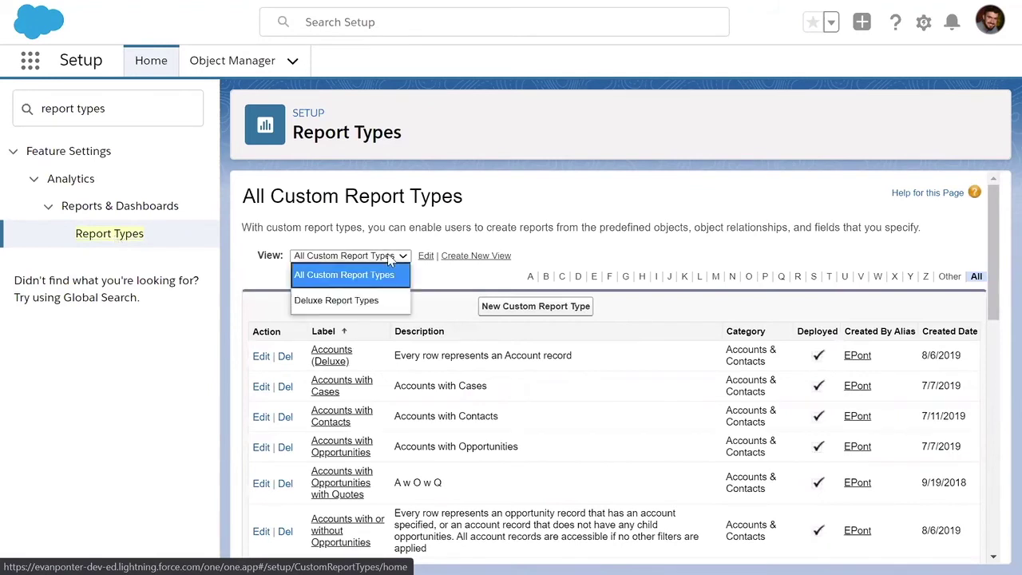
left_click(375, 299)
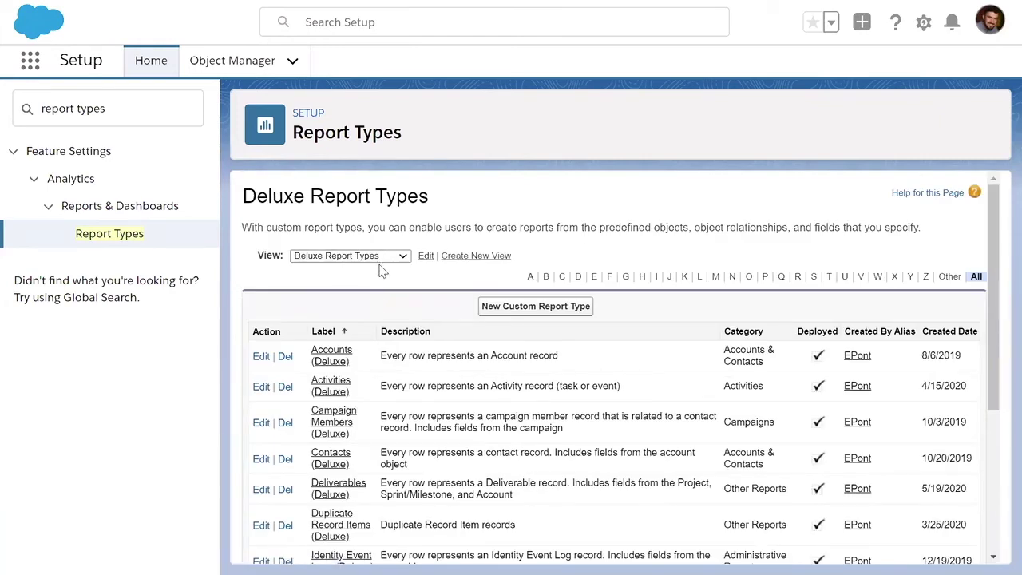
Check the available list views and examine the labels and descriptions of the Deluxe report types
left_click(384, 257)
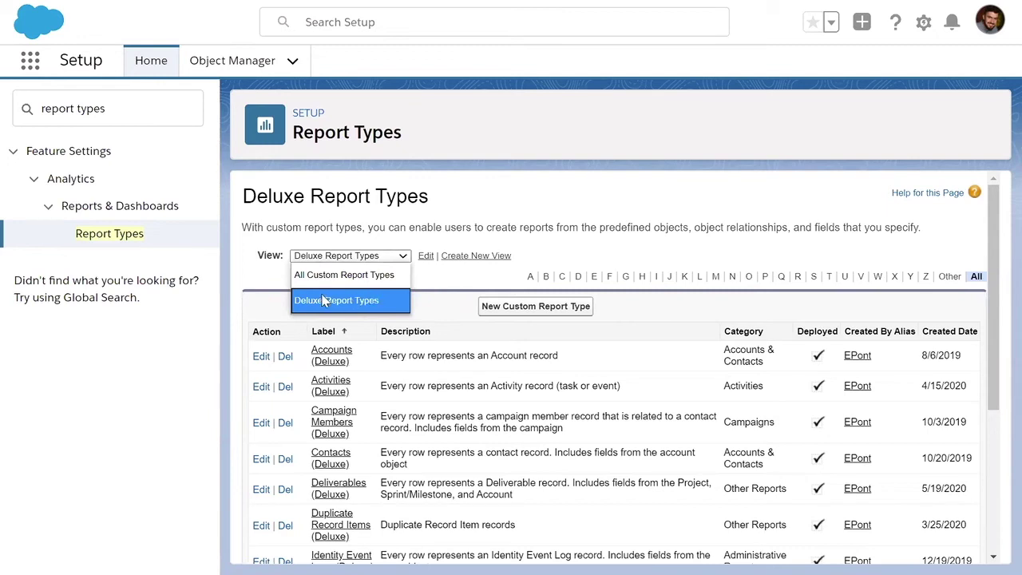
left_click(437, 283)
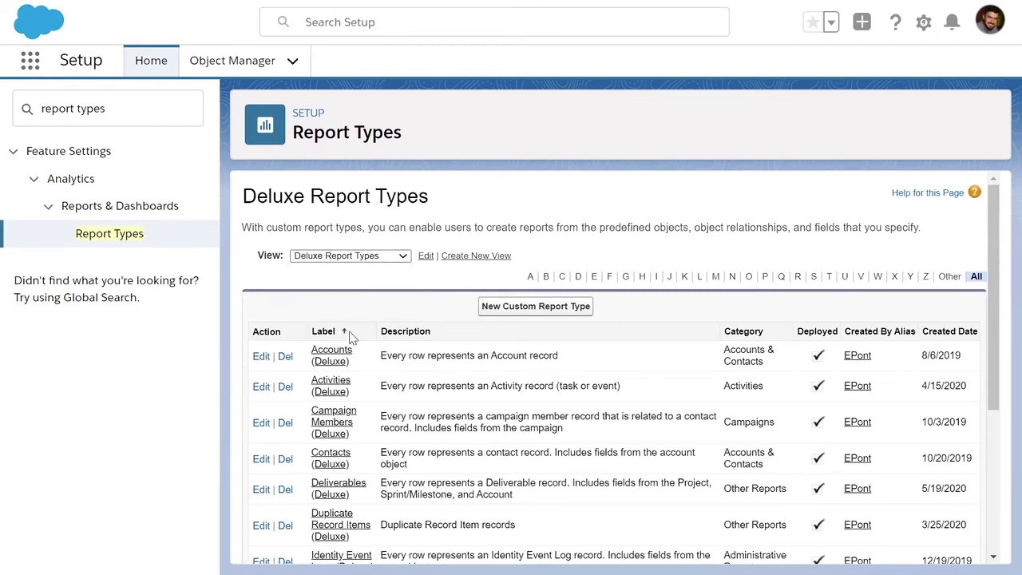
scroll(394, 381, "down", 3)
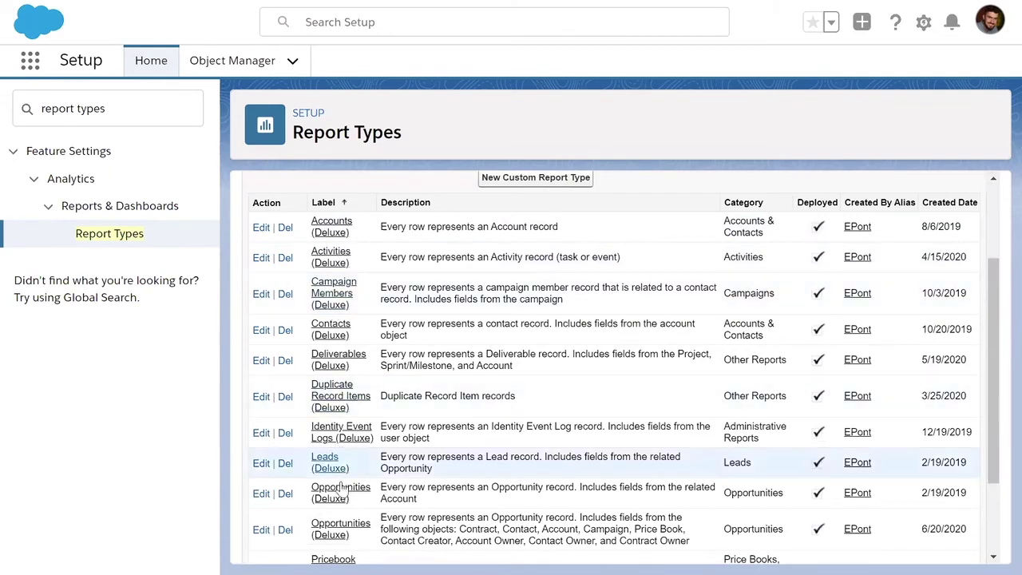
scroll(347, 549, "down", 2)
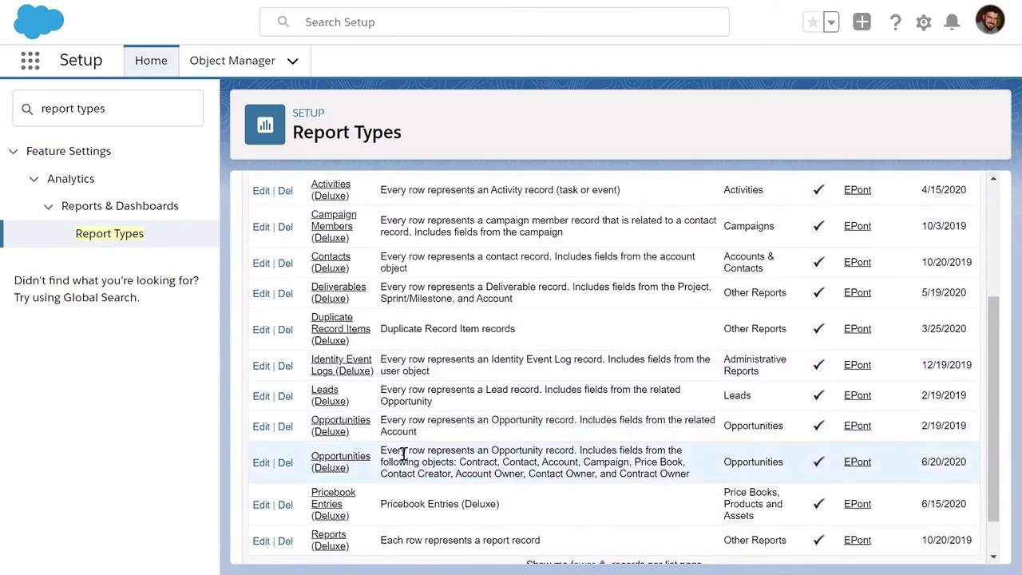
scroll(402, 455, "up", 2)
scroll(403, 454, "up", 1)
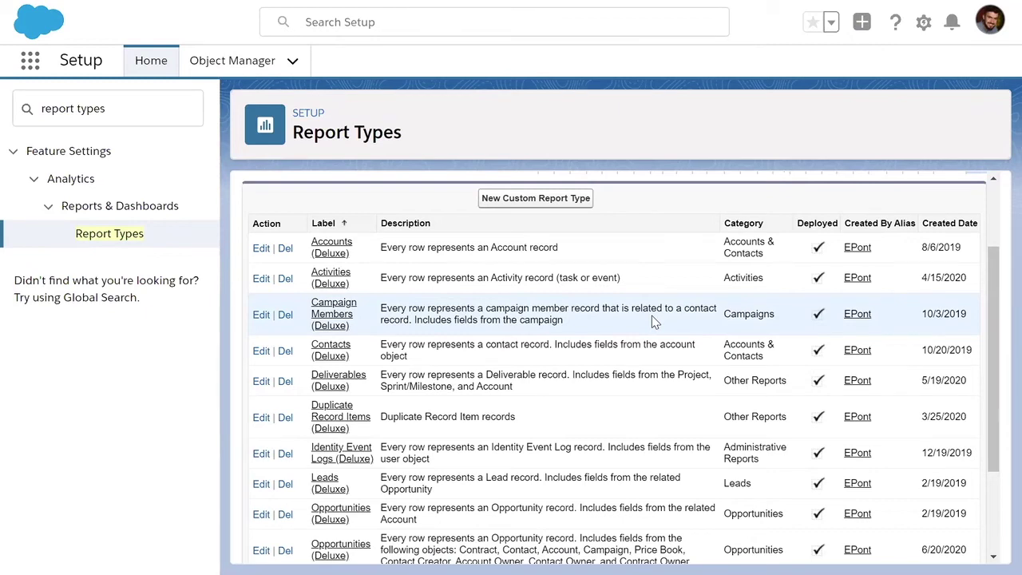
Search the page for "account" and examine which Deluxe report types mention it in their descriptions
key("ctrl+f")
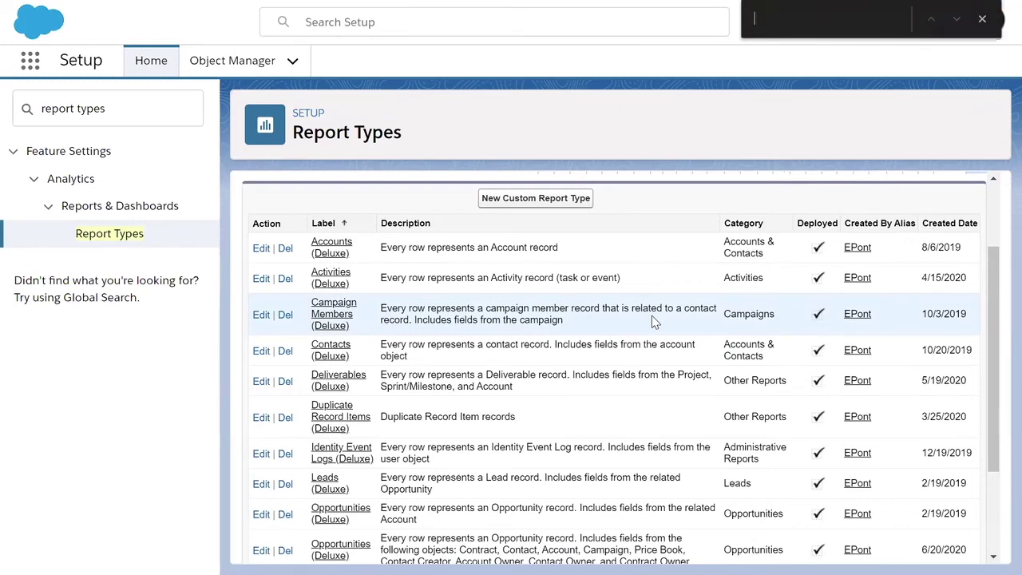
type("account")
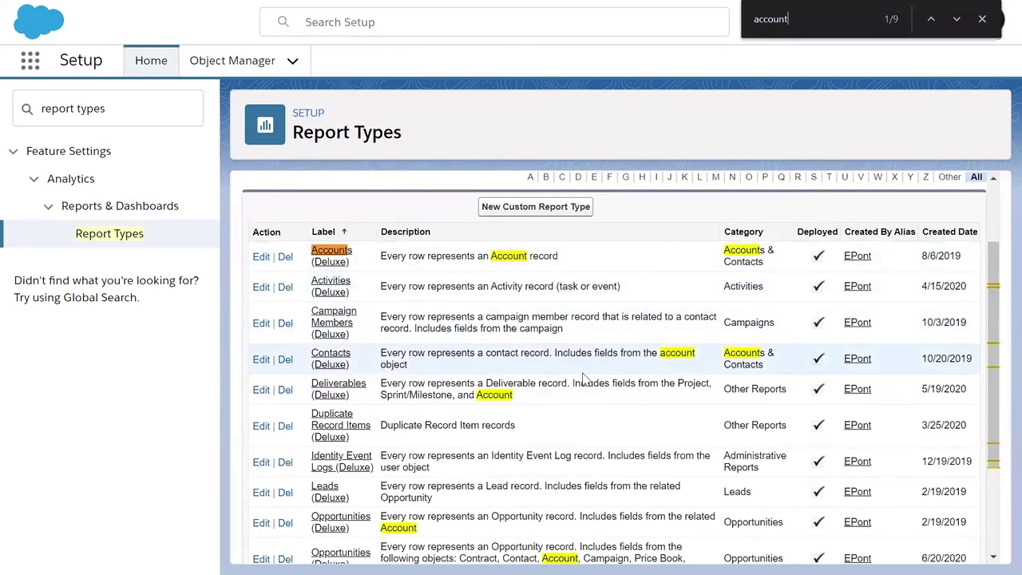
scroll(445, 503, "down", 3)
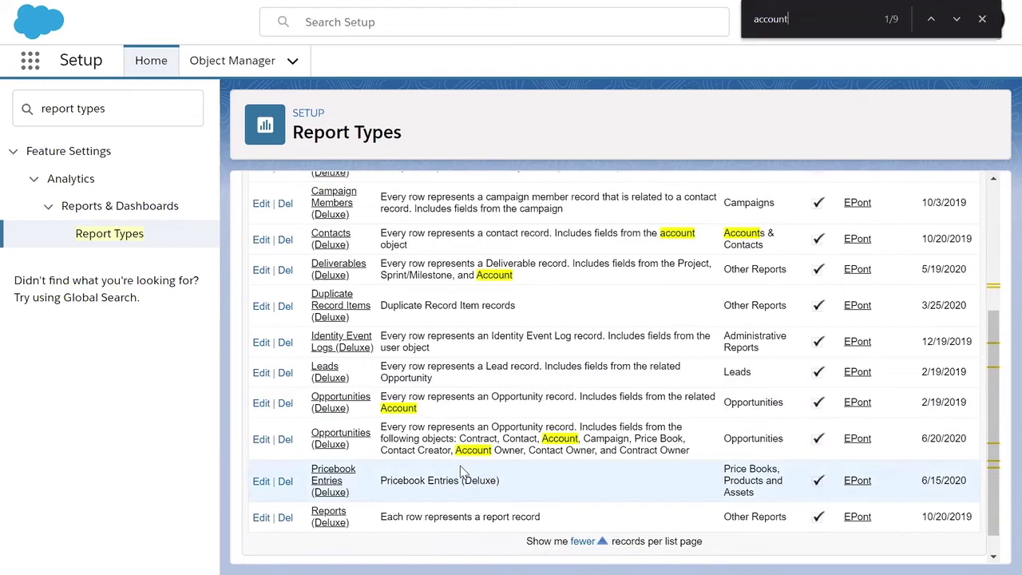
scroll(519, 416, "up", 3)
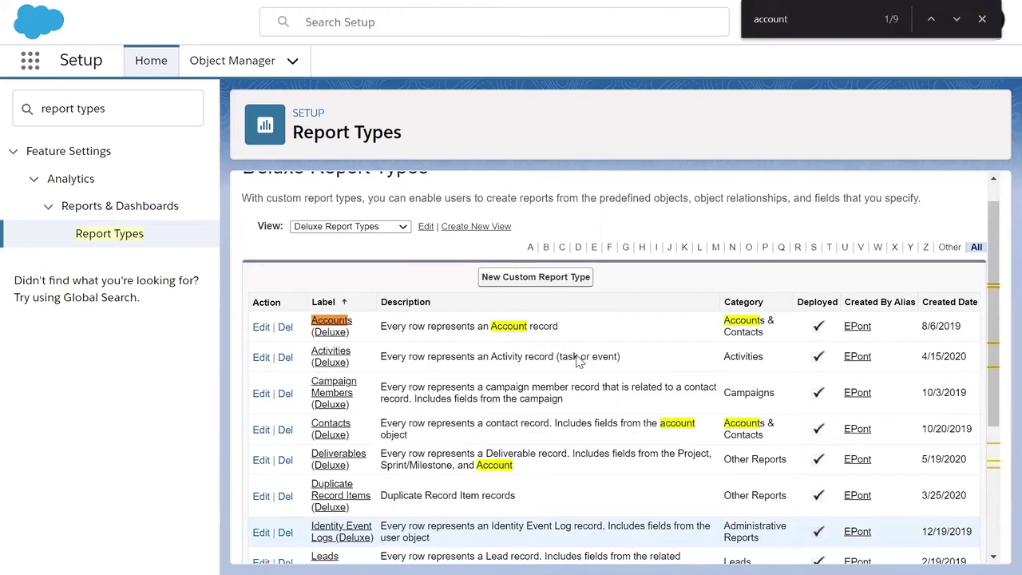
scroll(579, 361, "down", 1)
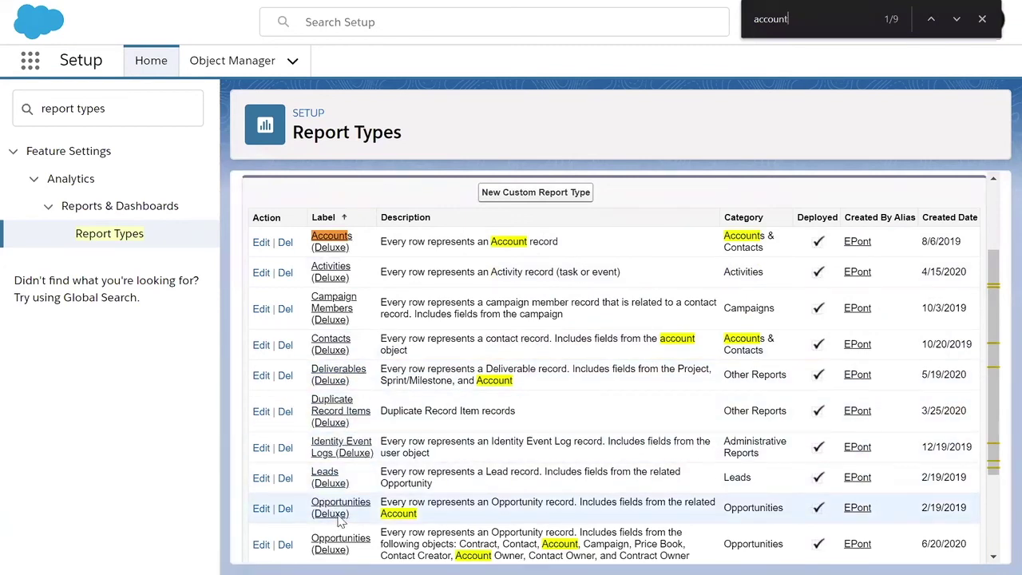
scroll(339, 524, "down", 1)
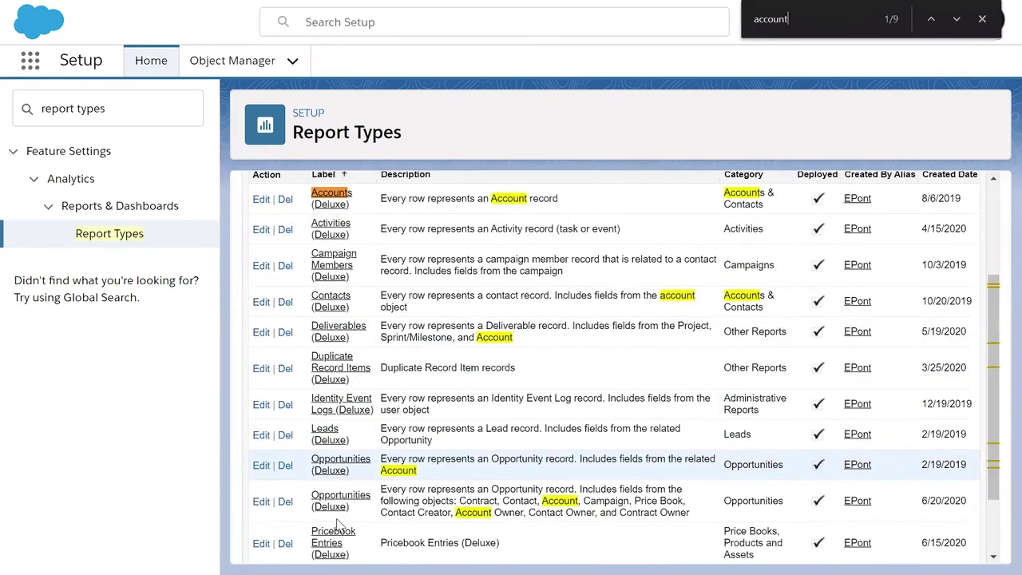
scroll(561, 470, "up", 2)
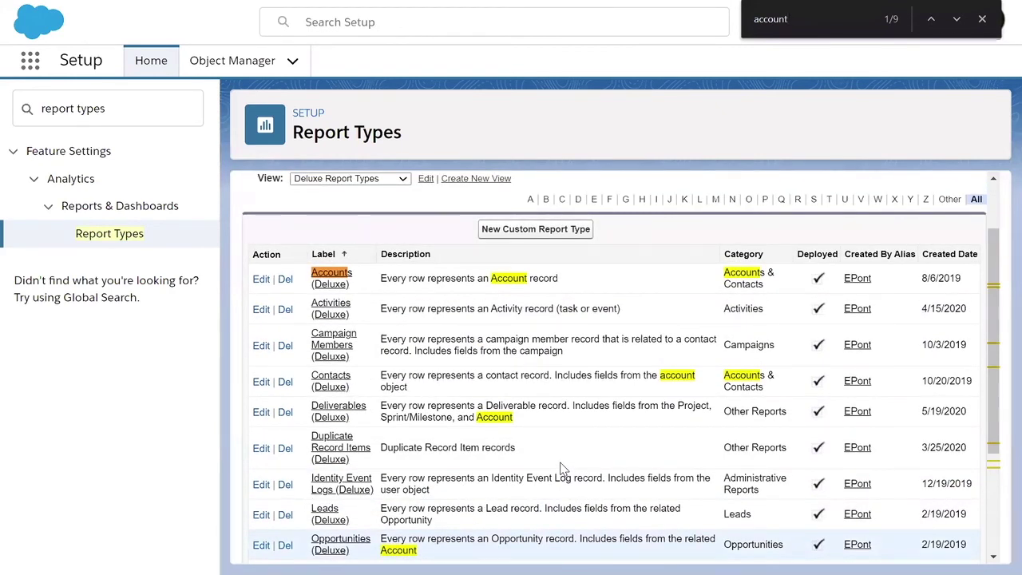
key("alt+Tab")
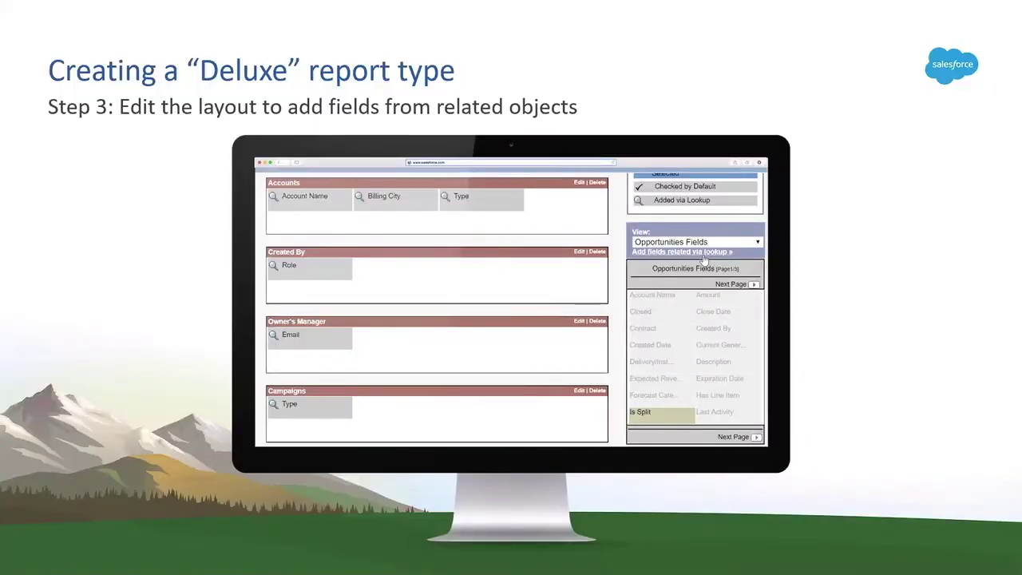
key("Right")
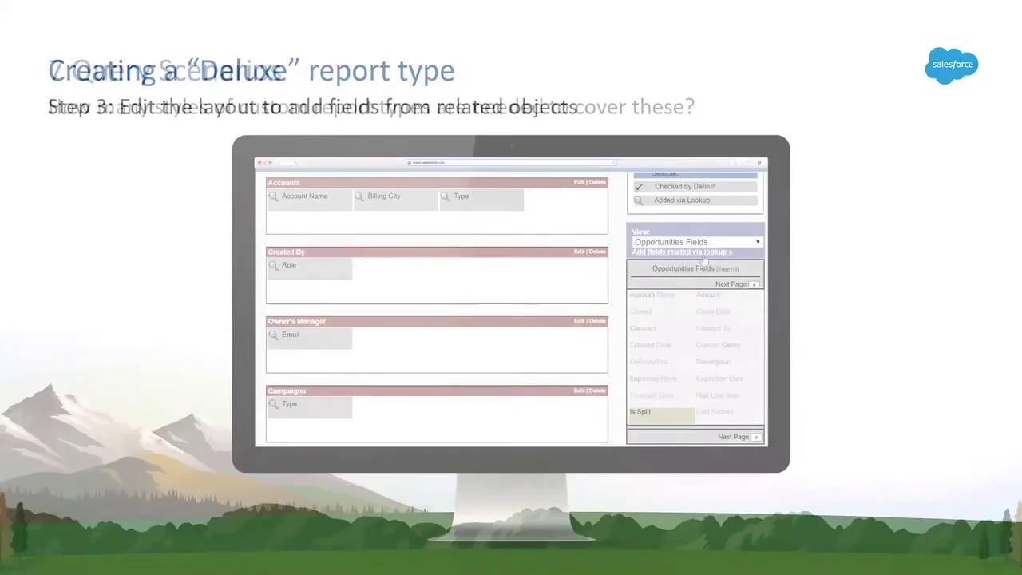